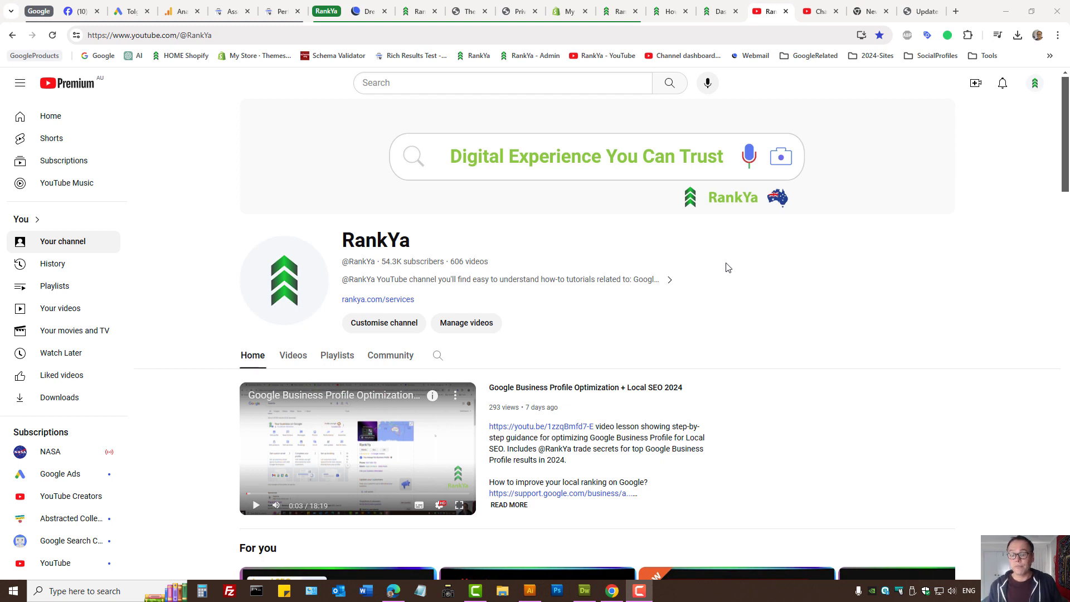
Step: Review the Google Ads account linking in YouTube Studio's advanced channel settings and return to the YouTube channel page
left_click(815, 11)
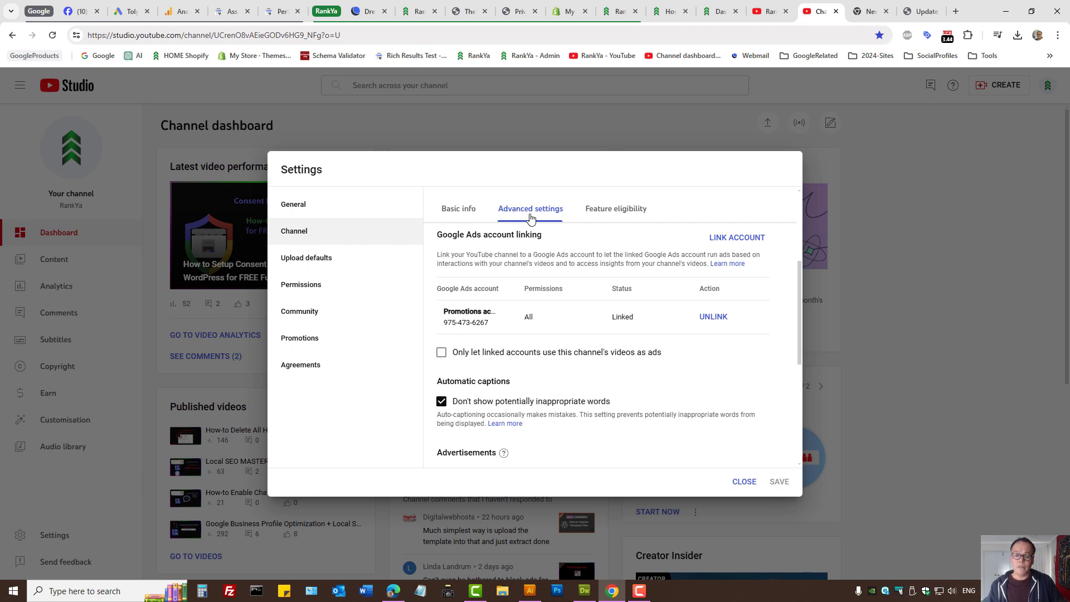
left_click(766, 11)
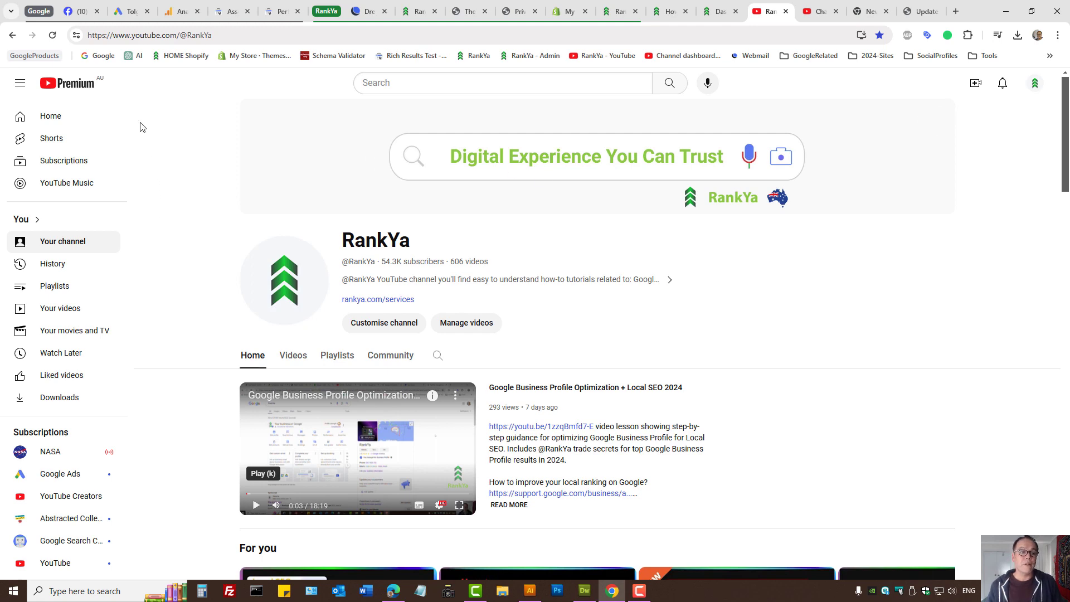
Step: Switch to Google Ads and start a new audience in Audience manager named "YouTube Channel Videos"
left_click(122, 8)
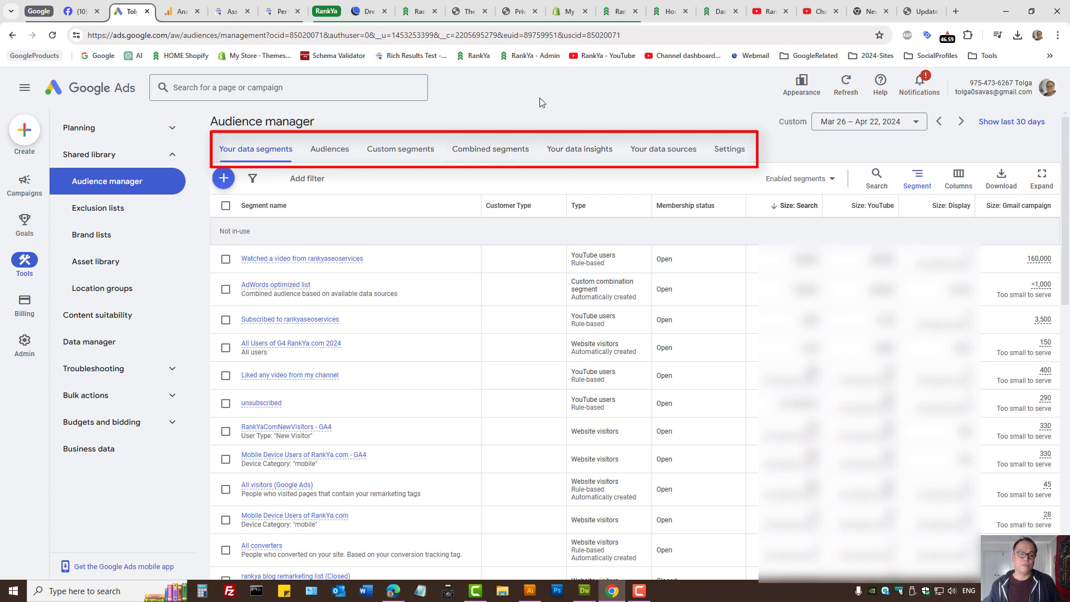
left_click(317, 155)
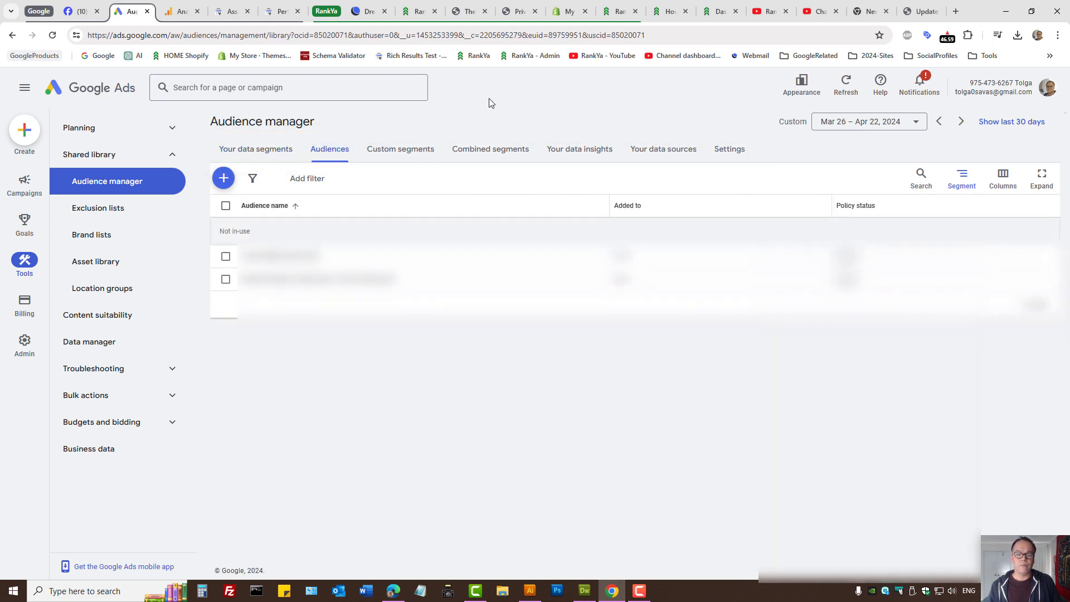
left_click(224, 178)
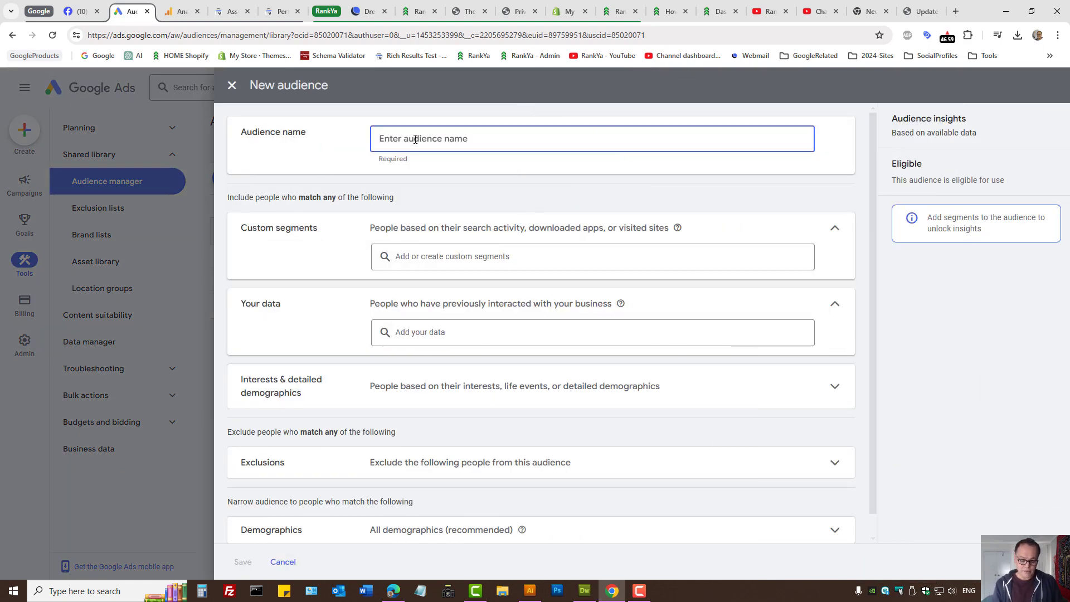
type("YouTube")
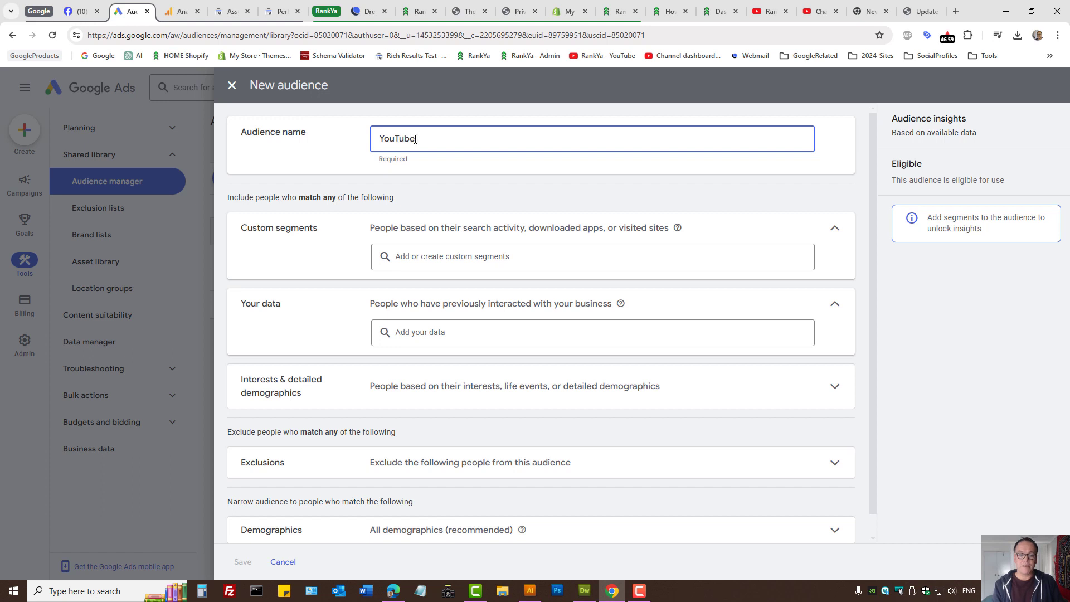
type(" Channel Video")
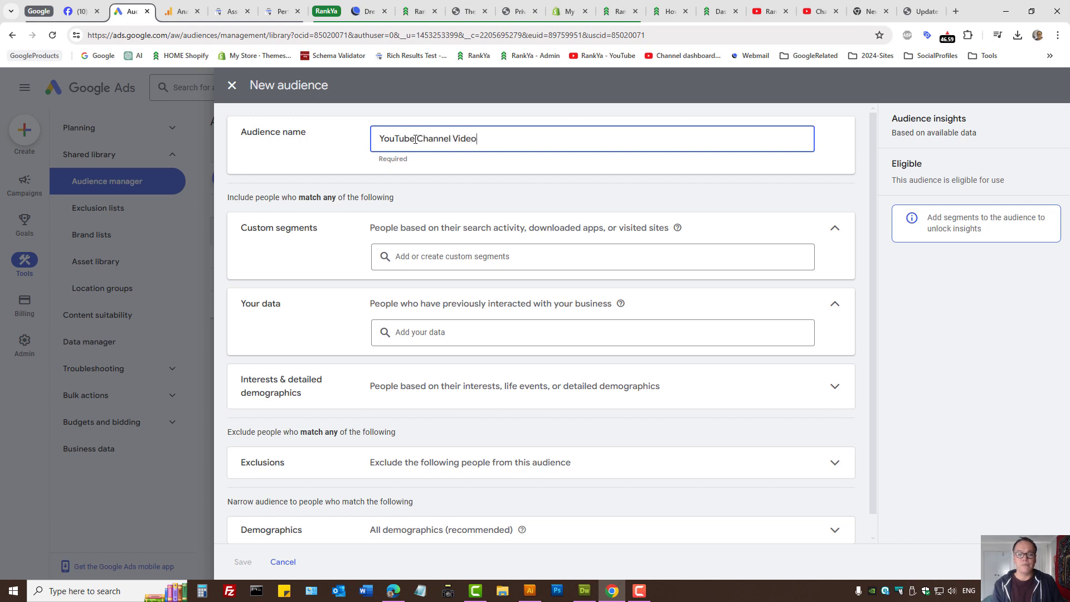
type("s")
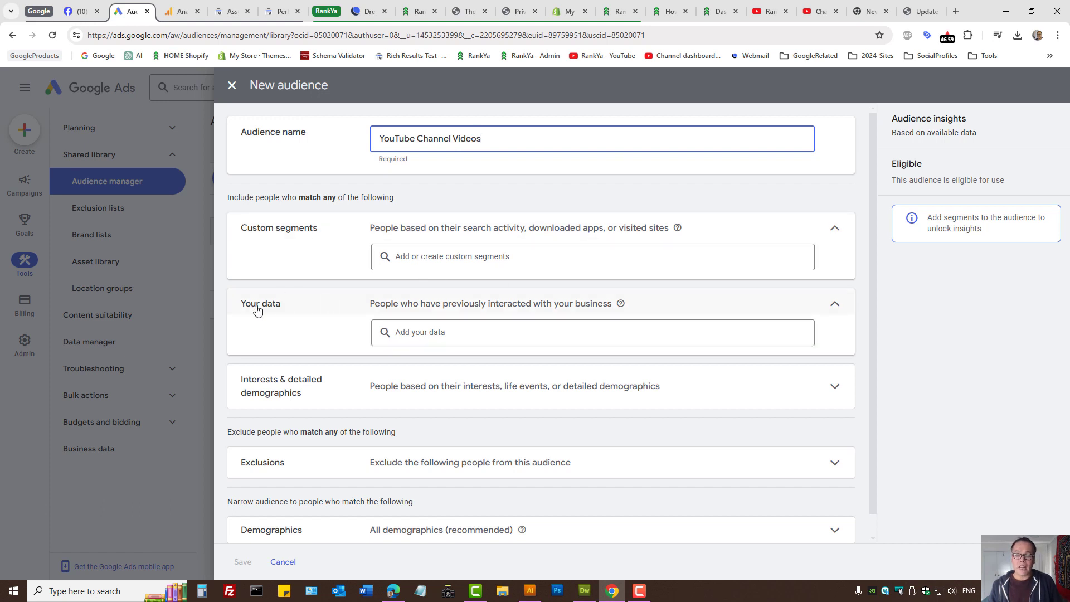
Step: Add the YouTube users segment "Similar to Watched a video from rankyaseoservices" to the audience's own data
left_click(433, 340)
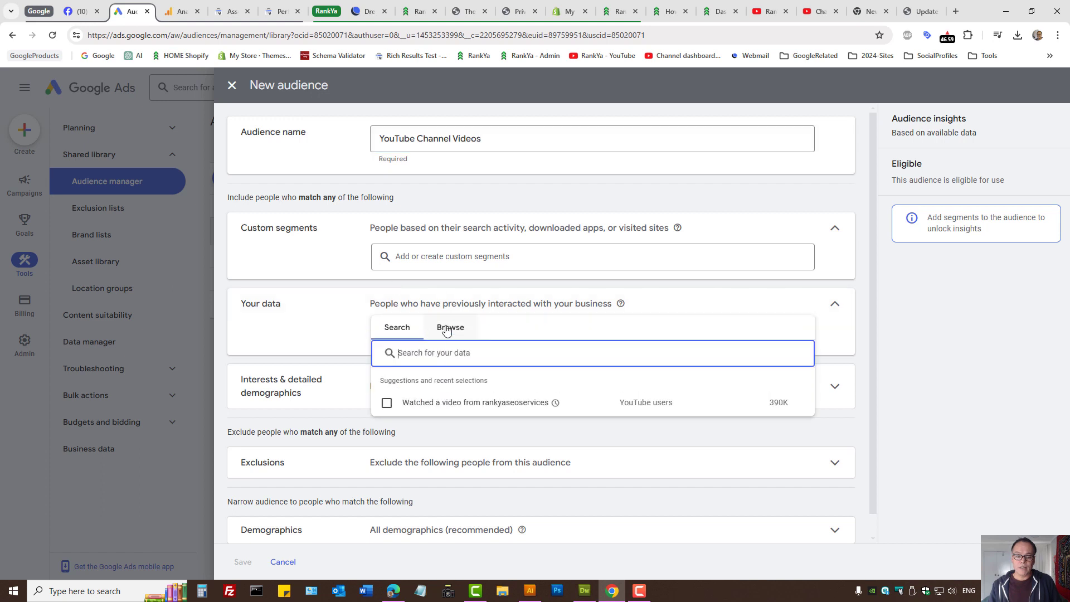
left_click(447, 329)
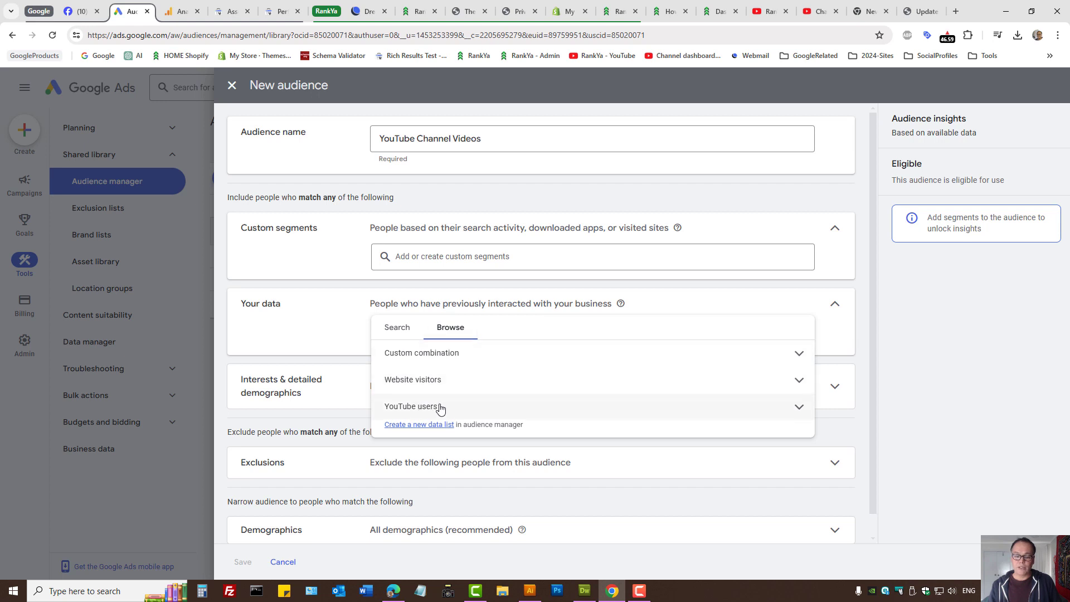
left_click(792, 409)
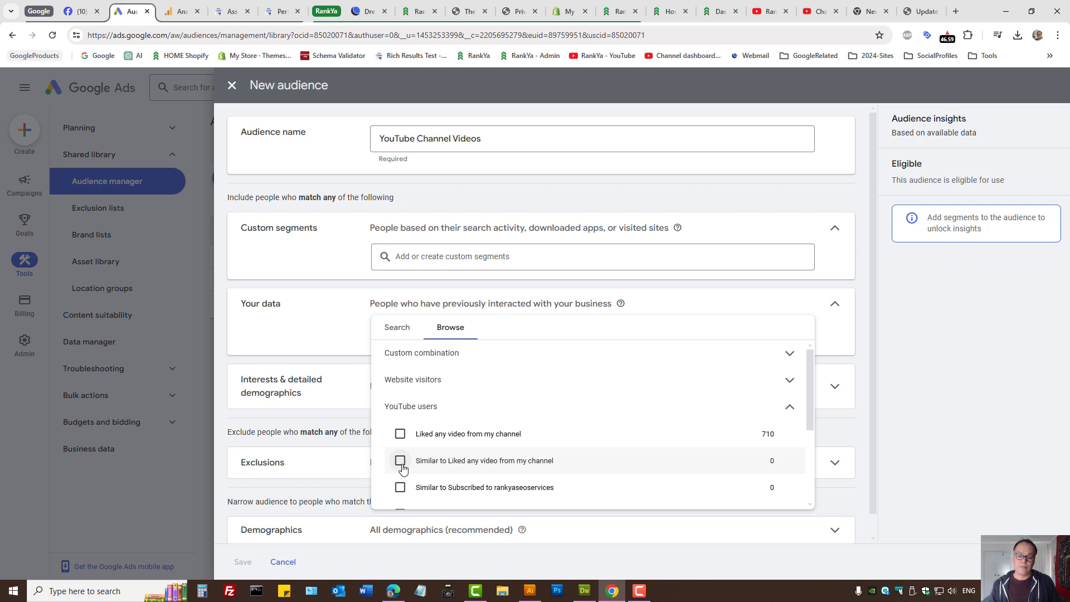
left_click_drag(812, 425, 810, 449)
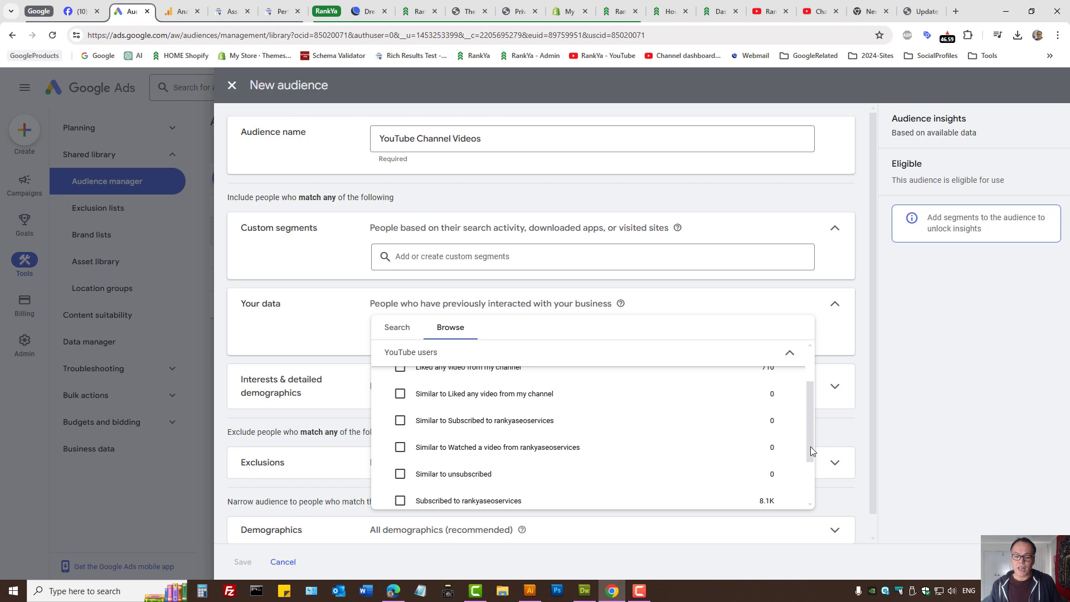
left_click(404, 450)
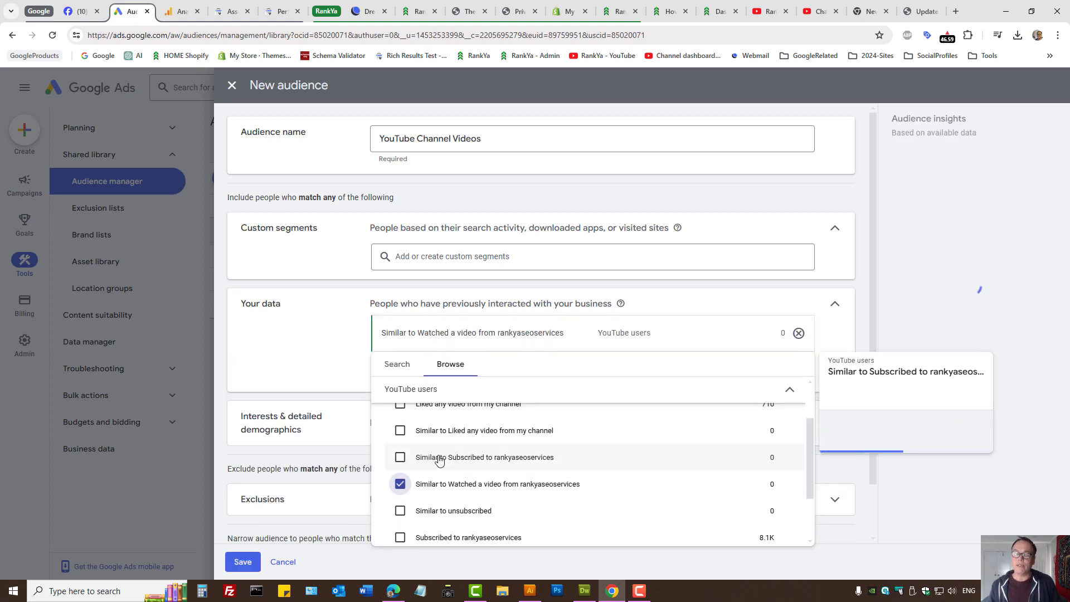
Step: Change the audience name to "YouTube Channel Watched"
left_click(521, 138)
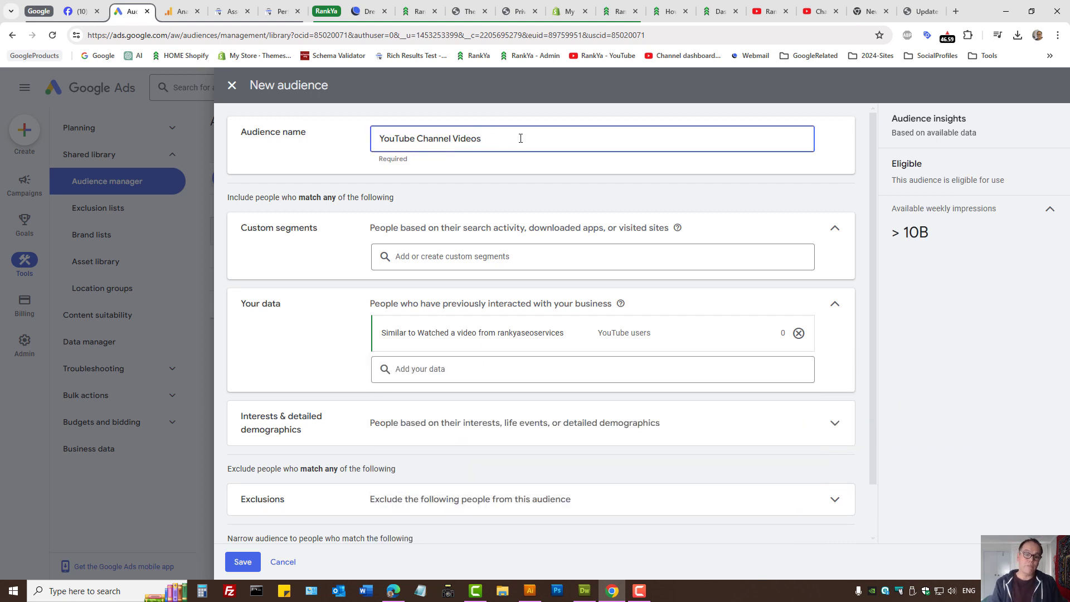
key("BackSpace")
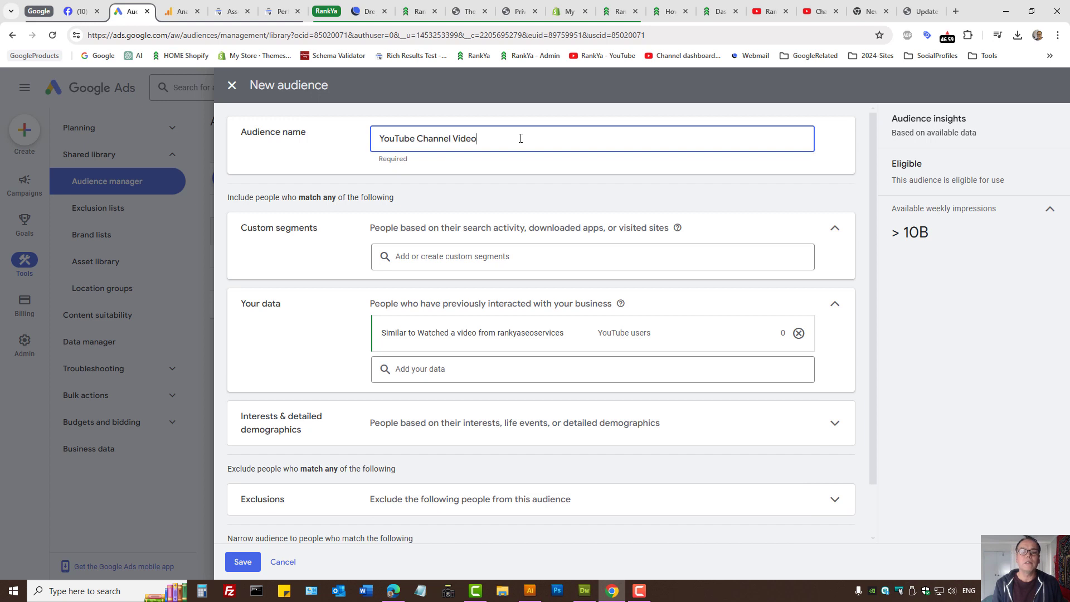
key("BackSpace")
key("BackSpace")
key("BackSpace")
key("BackSpace")
key("BackSpace")
key("BackSpace")
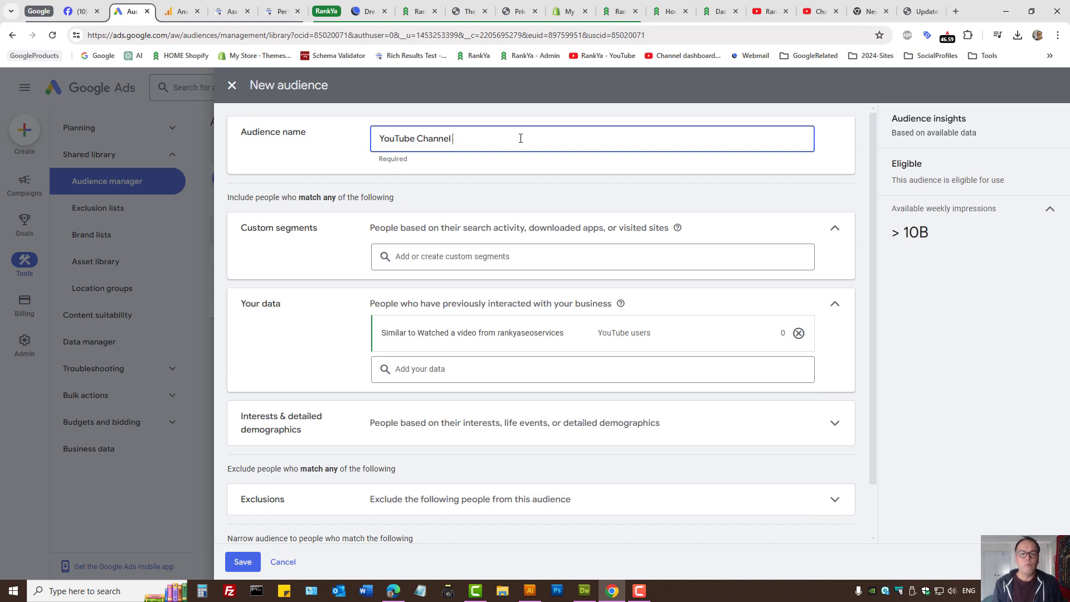
type("Watched")
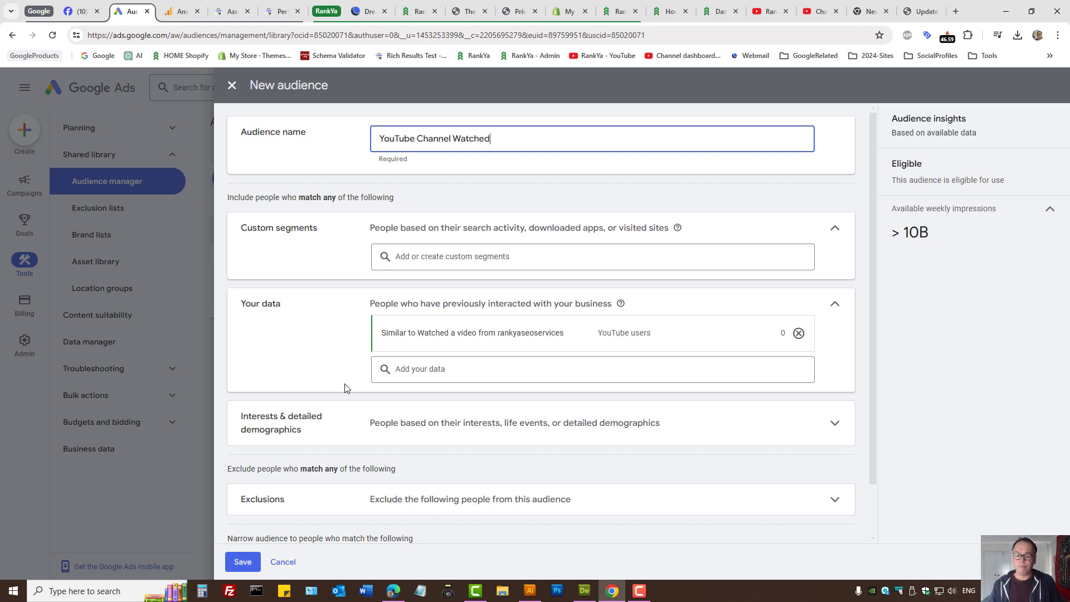
Step: Remove the "Similar to Watched a video from rankyaseoservices" segment and browse the YouTube users data segments
left_click(798, 333)
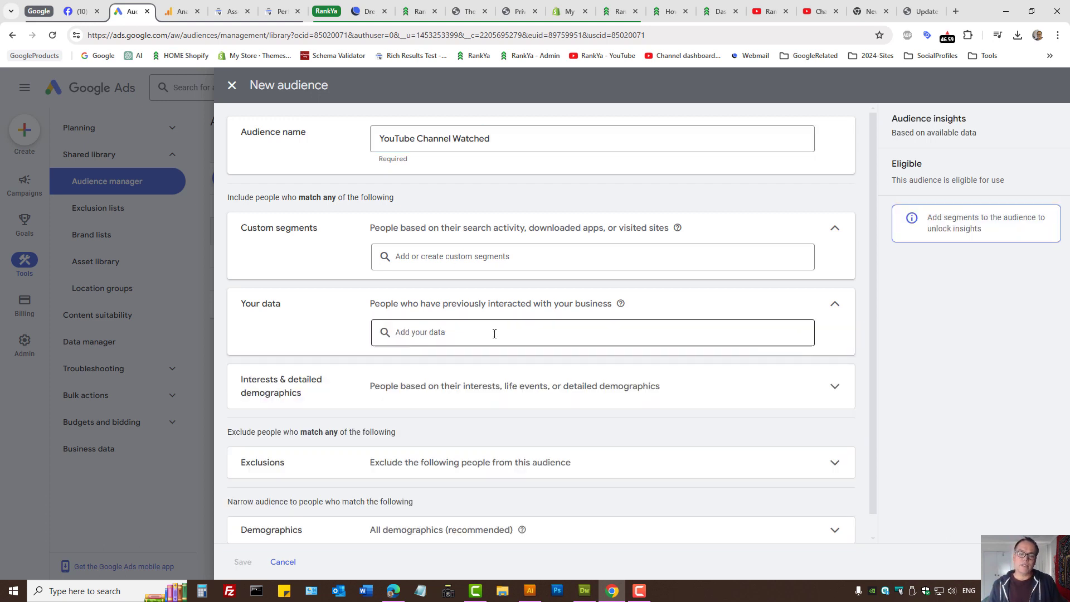
left_click(494, 333)
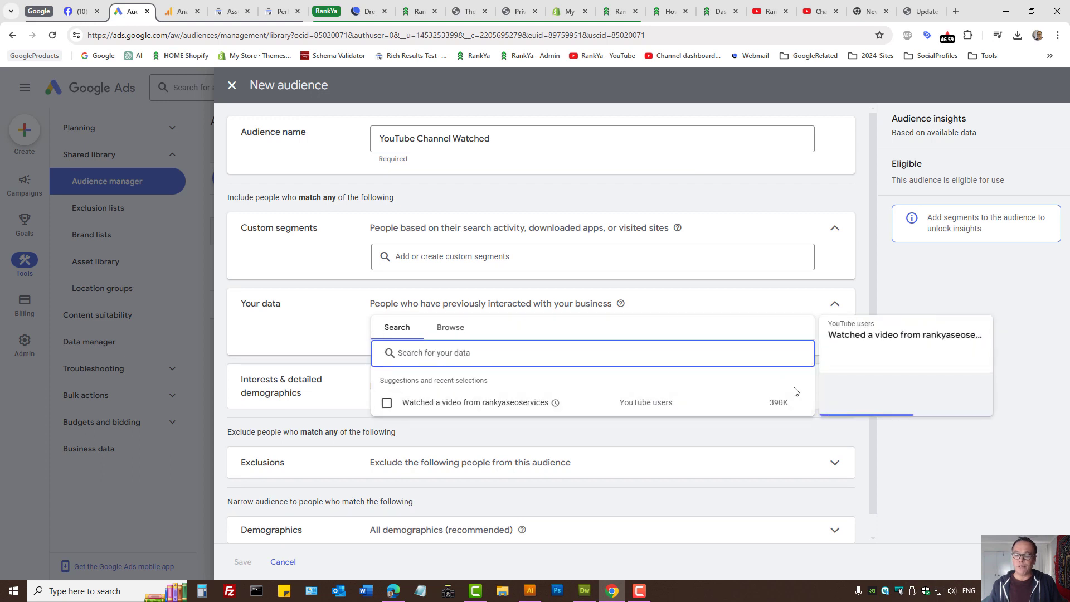
left_click(466, 329)
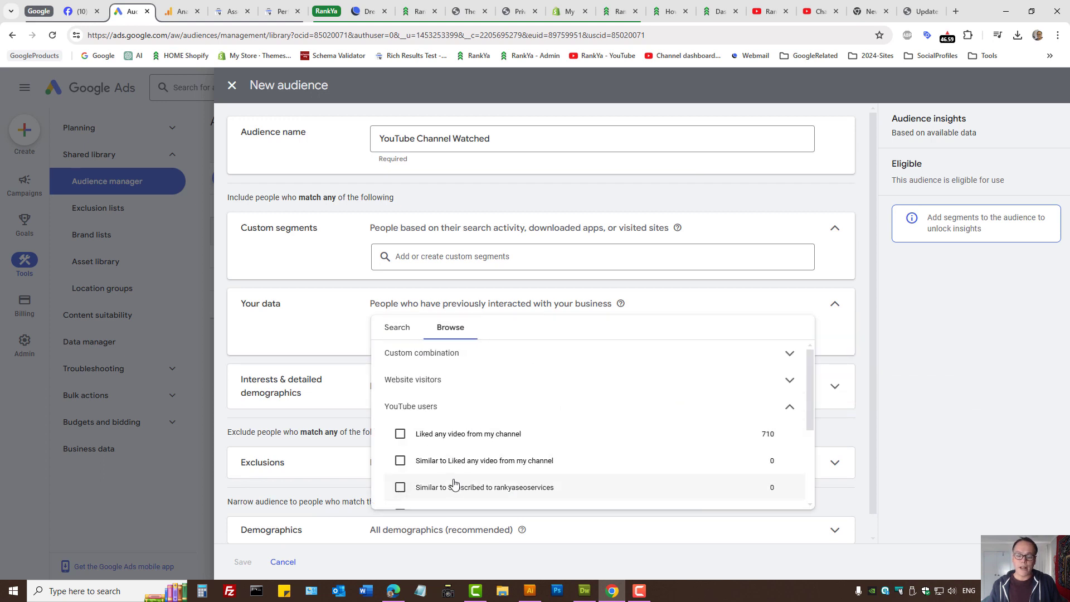
scroll(403, 474, "down", 3)
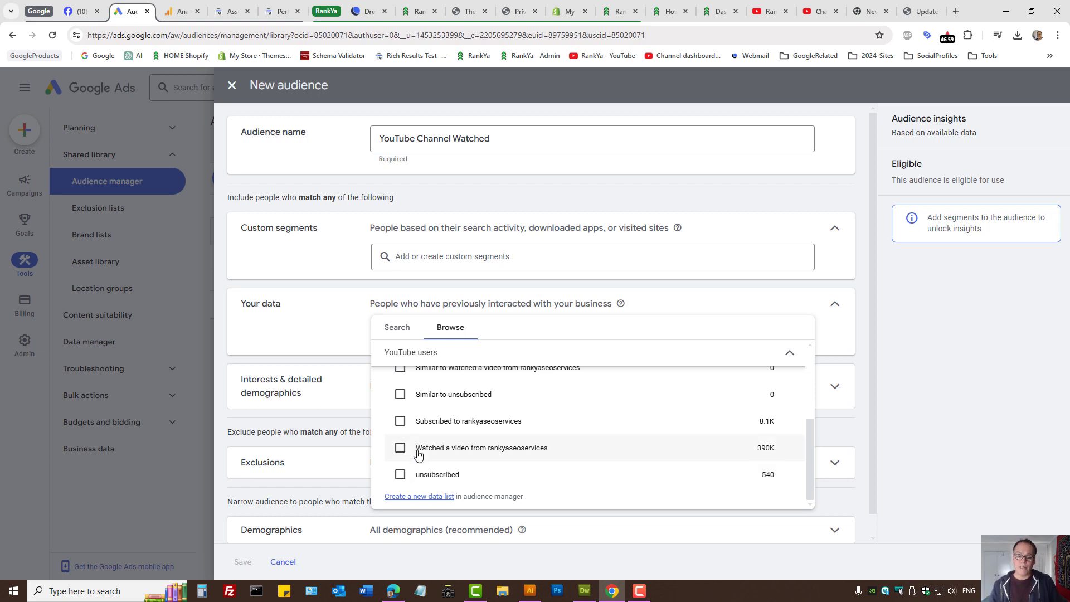
Step: Examine the custom segment options and the website visitors and YouTube users lists available for the audience
left_click(459, 257)
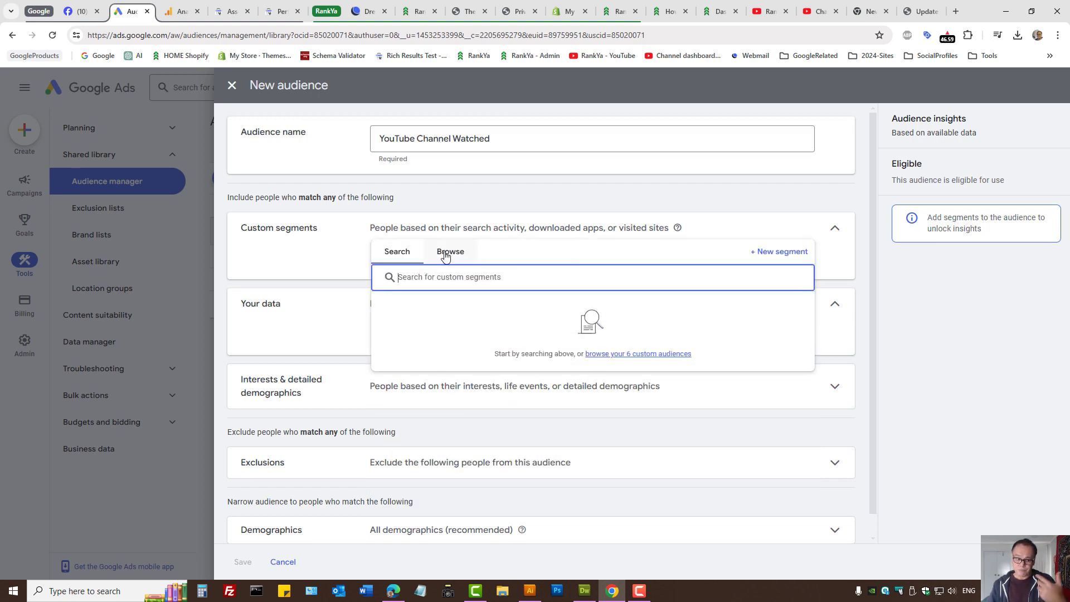
left_click(301, 325)
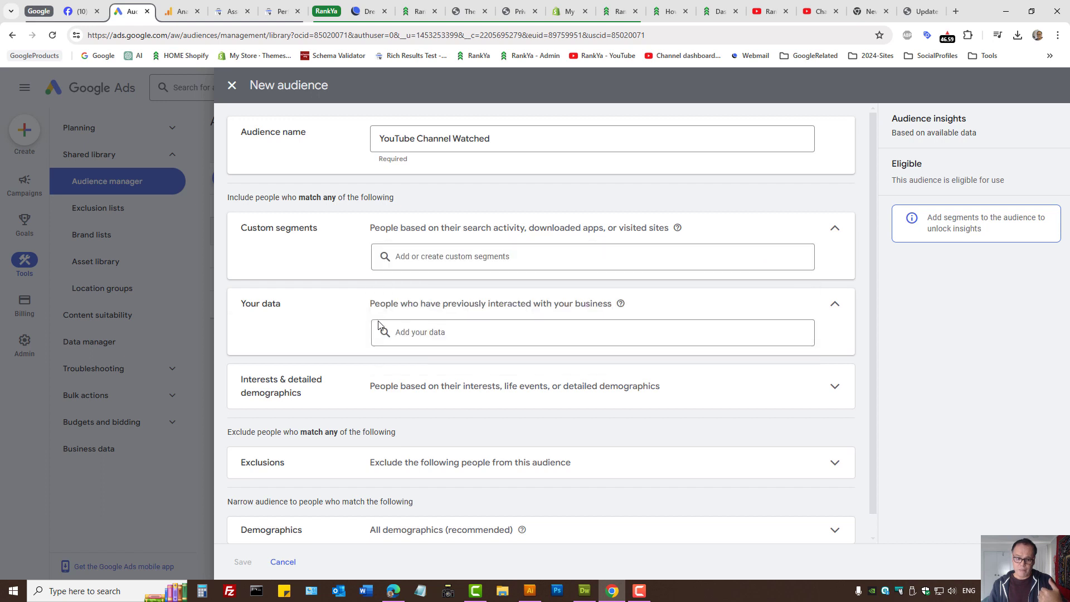
left_click(422, 343)
left_click(445, 328)
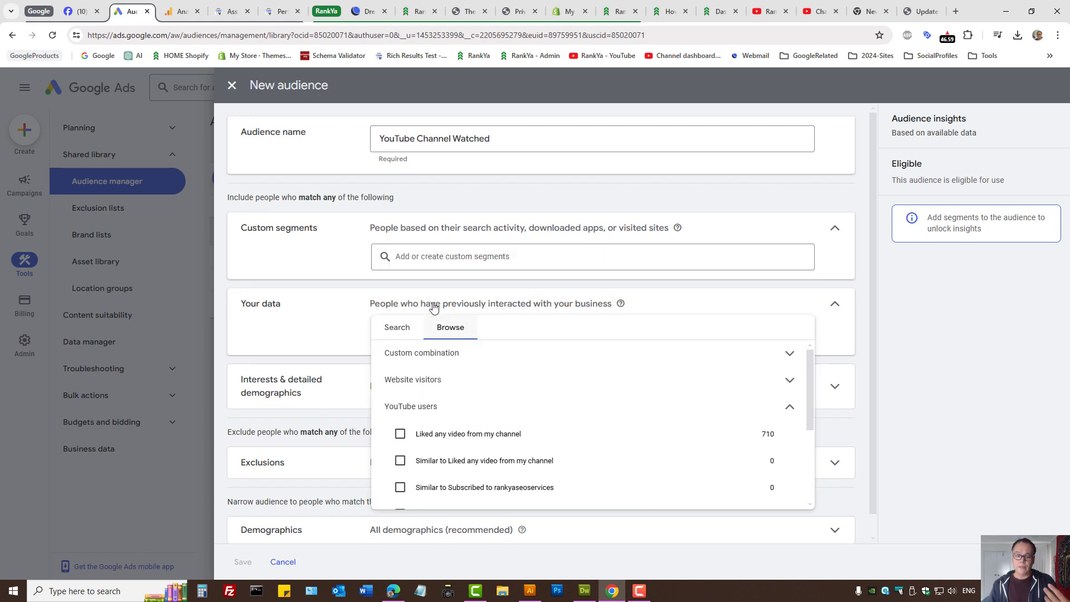
left_click(401, 257)
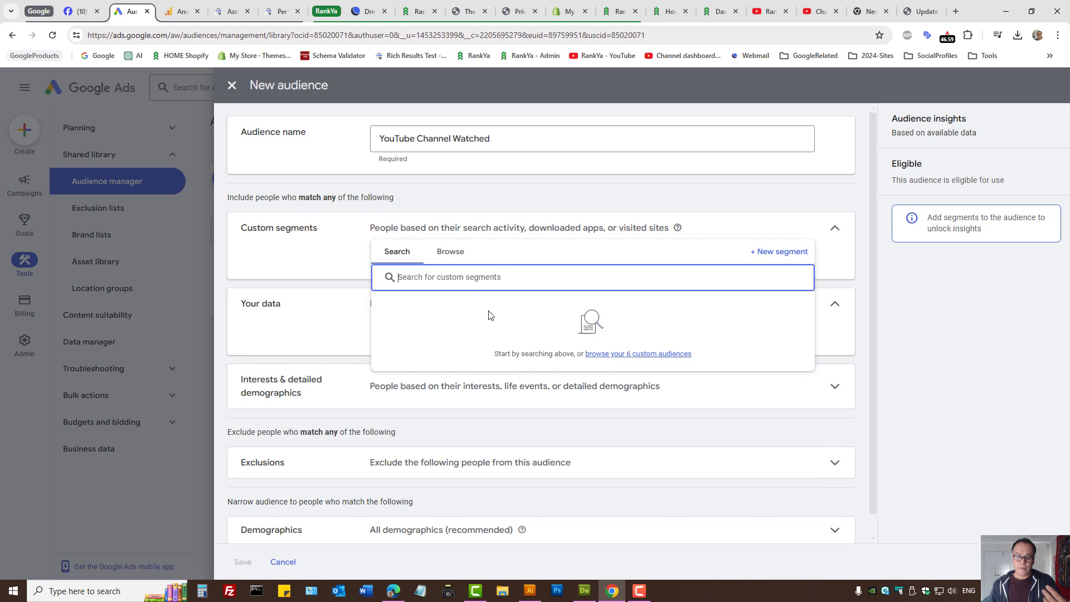
left_click(294, 325)
left_click(420, 335)
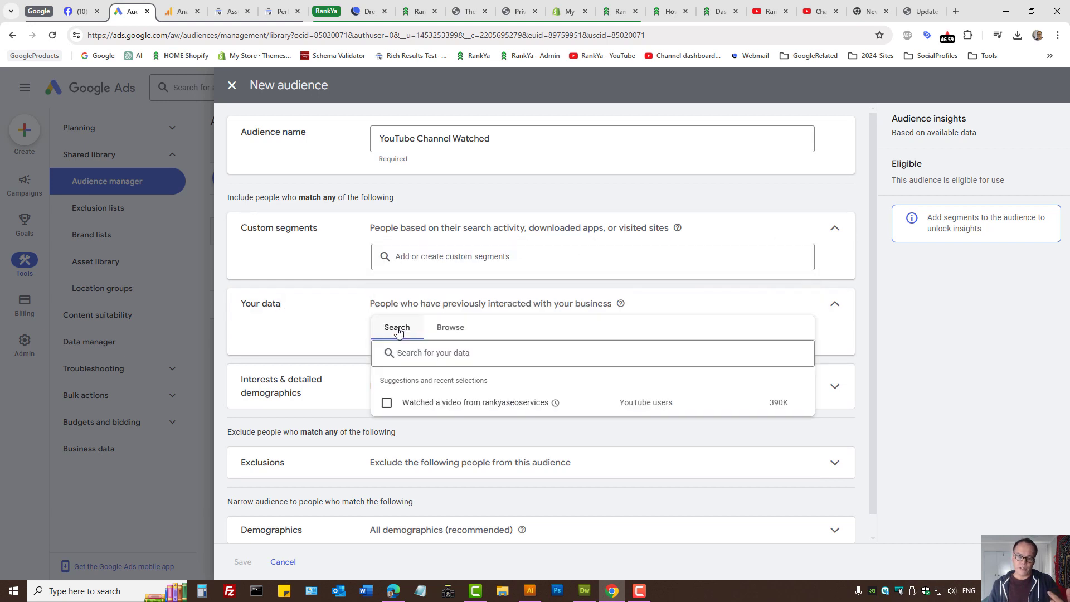
left_click(450, 329)
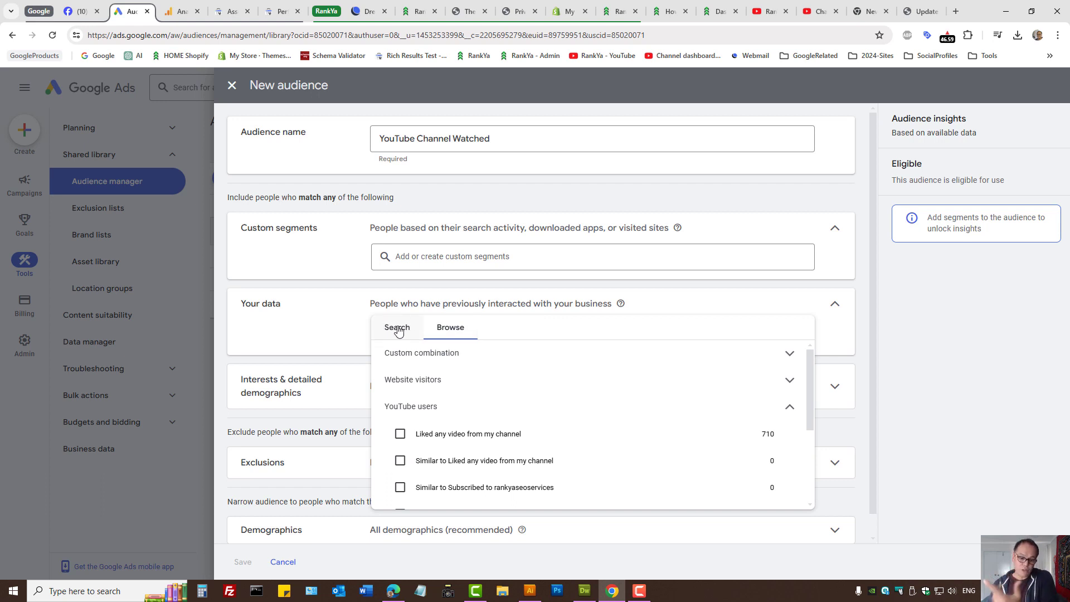
left_click(434, 383)
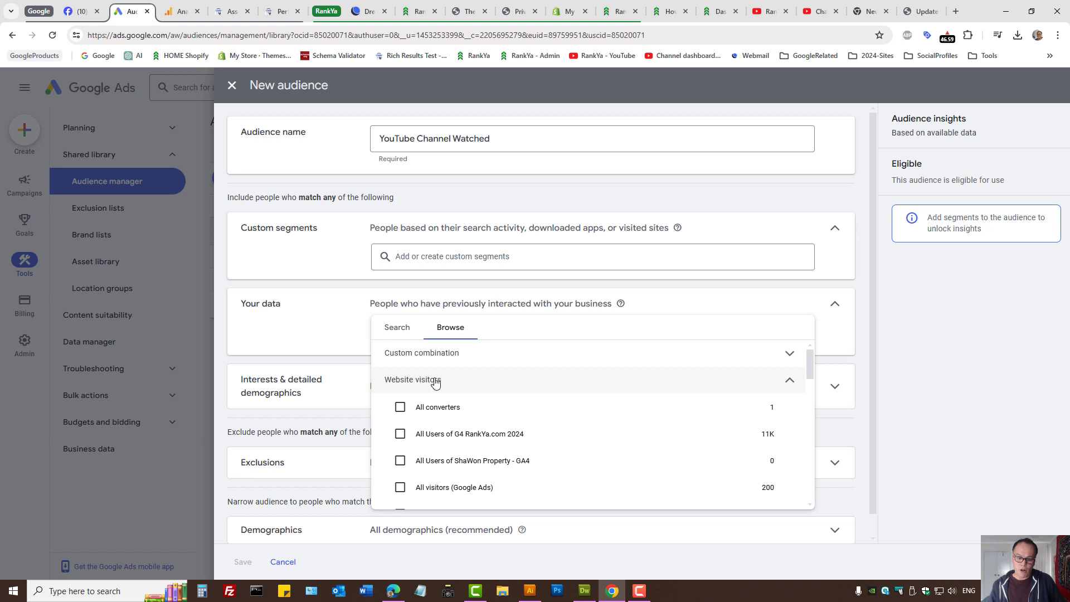
left_click(435, 381)
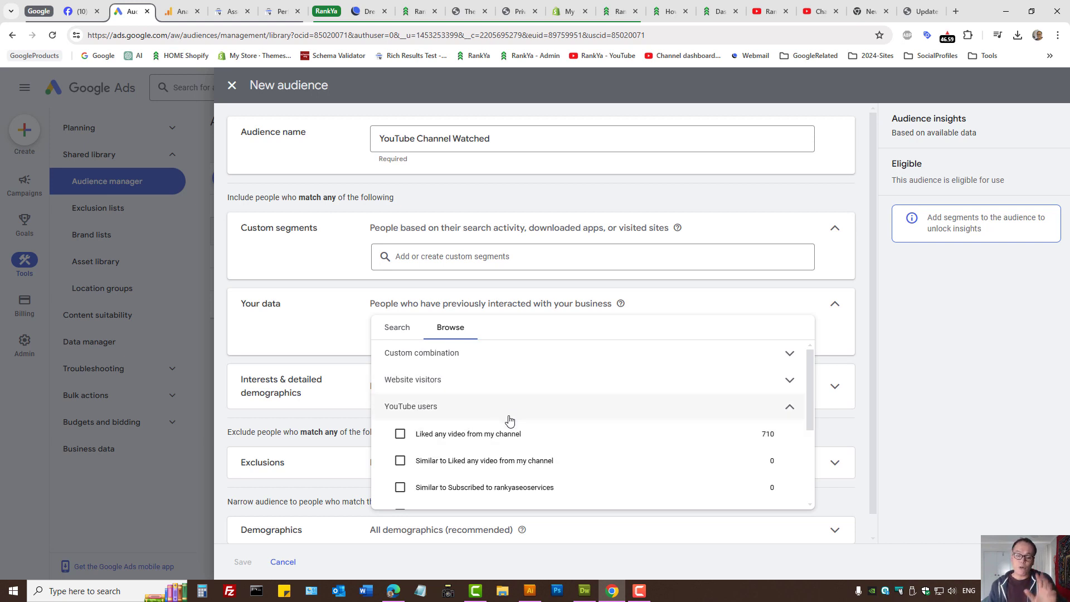
left_click(339, 323)
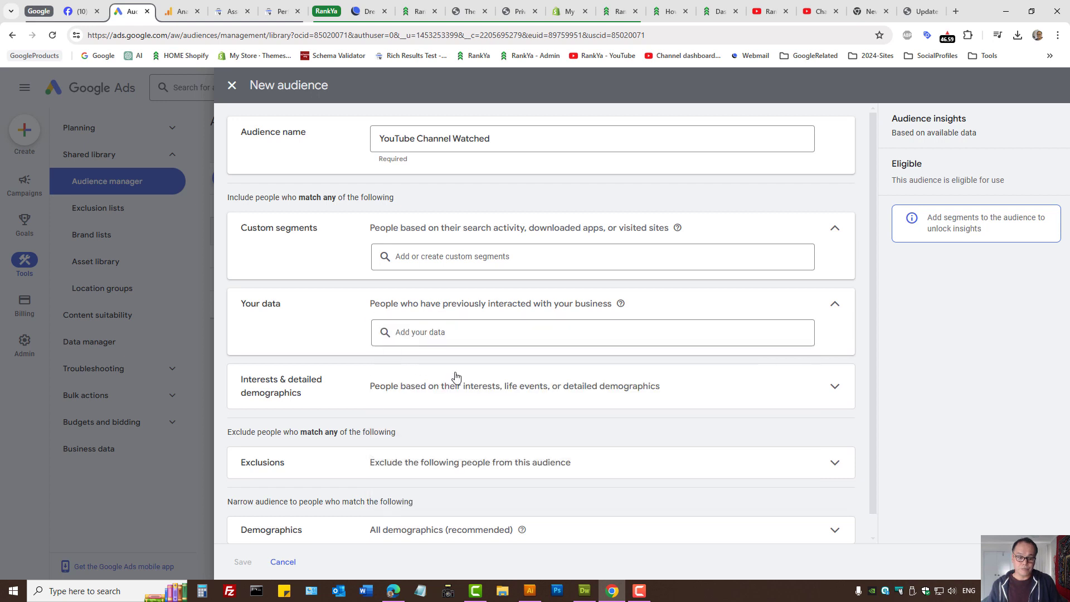
Step: Browse the suggested in-market and affinity segments available under the audience's interests and detailed demographics
left_click(484, 394)
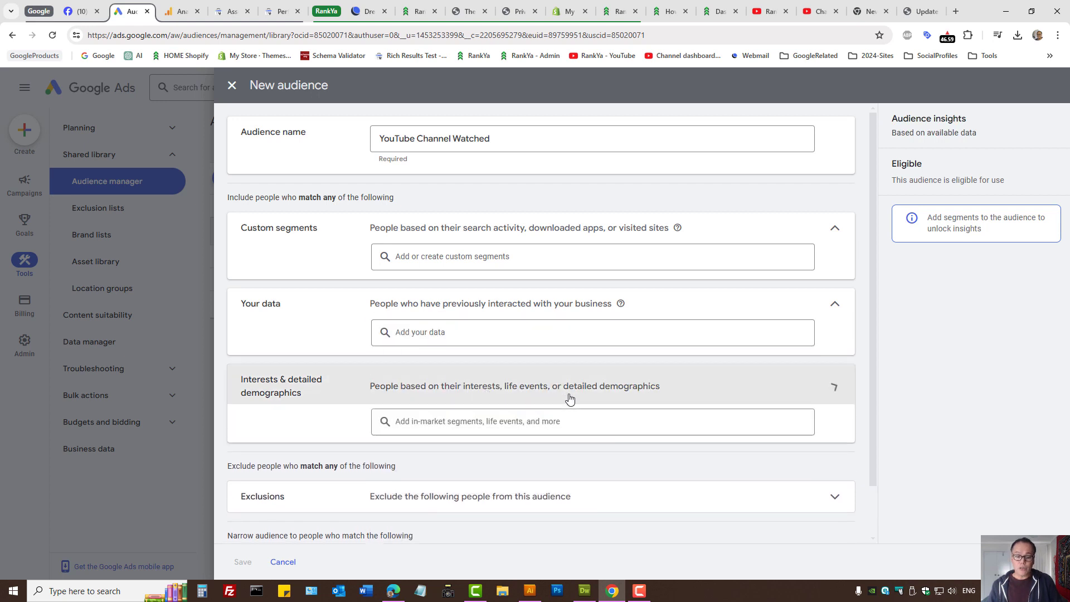
left_click(545, 420)
scroll(544, 423, "down", 5)
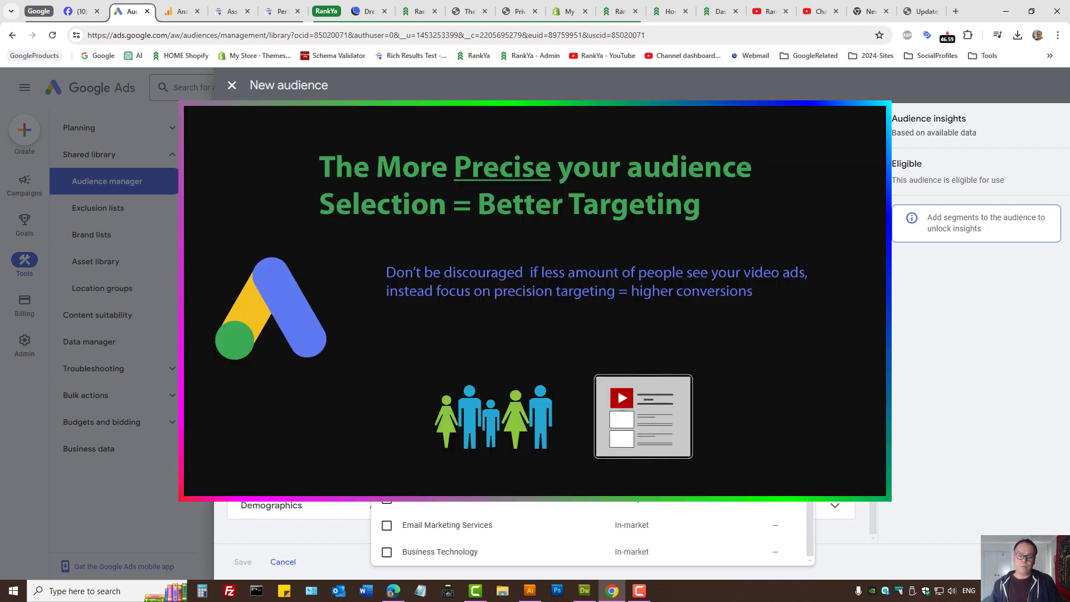
key("Escape")
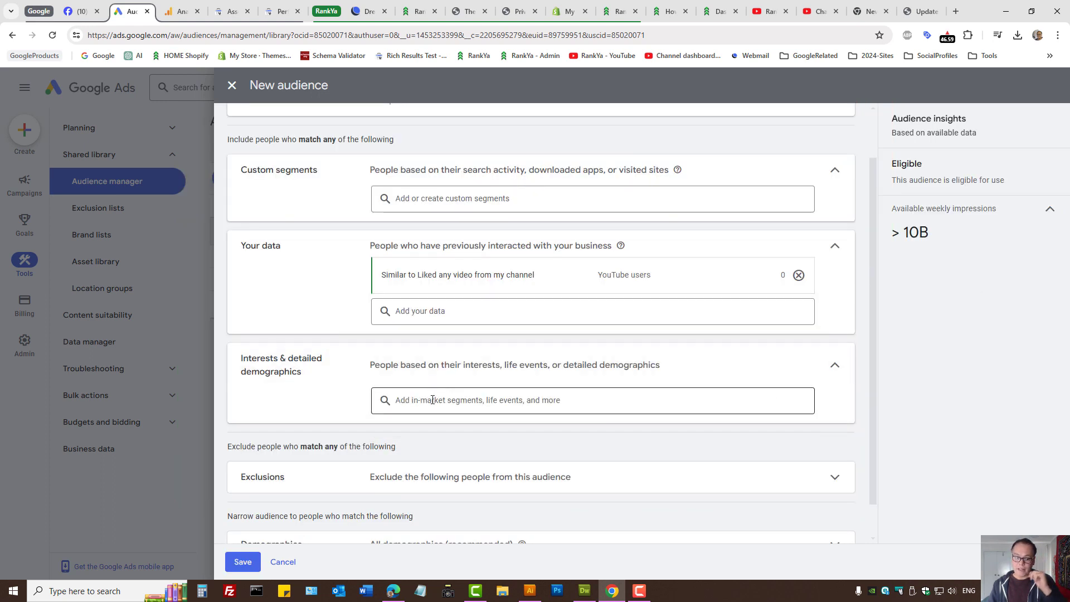
Step: Examine the details of the Similar to Liked any video from my channel segment and the Web Services and Business Services in-market segments
left_click(433, 400)
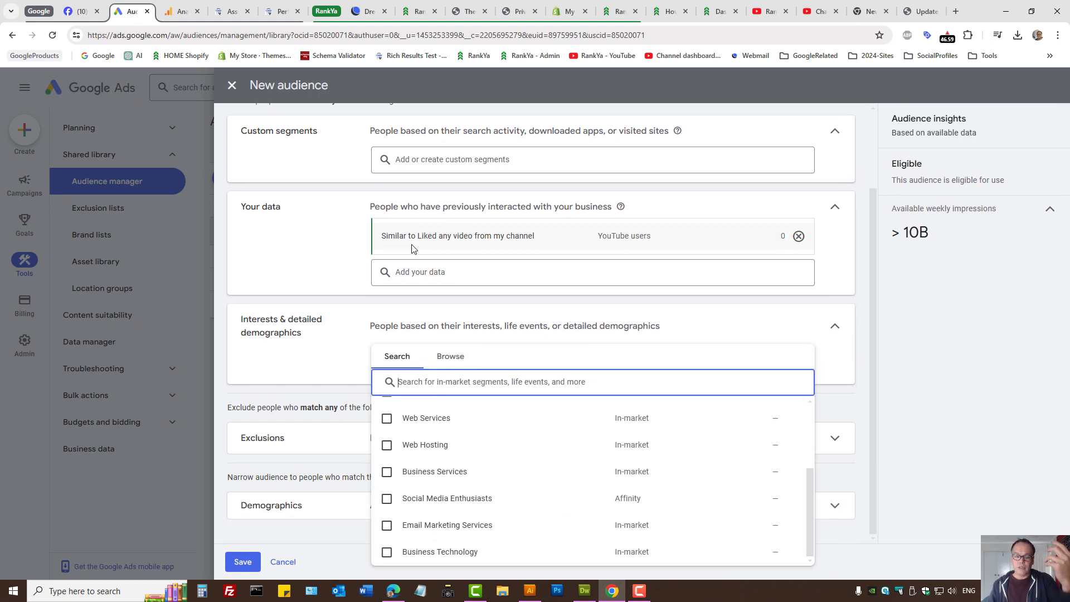
mouse_move(441, 240)
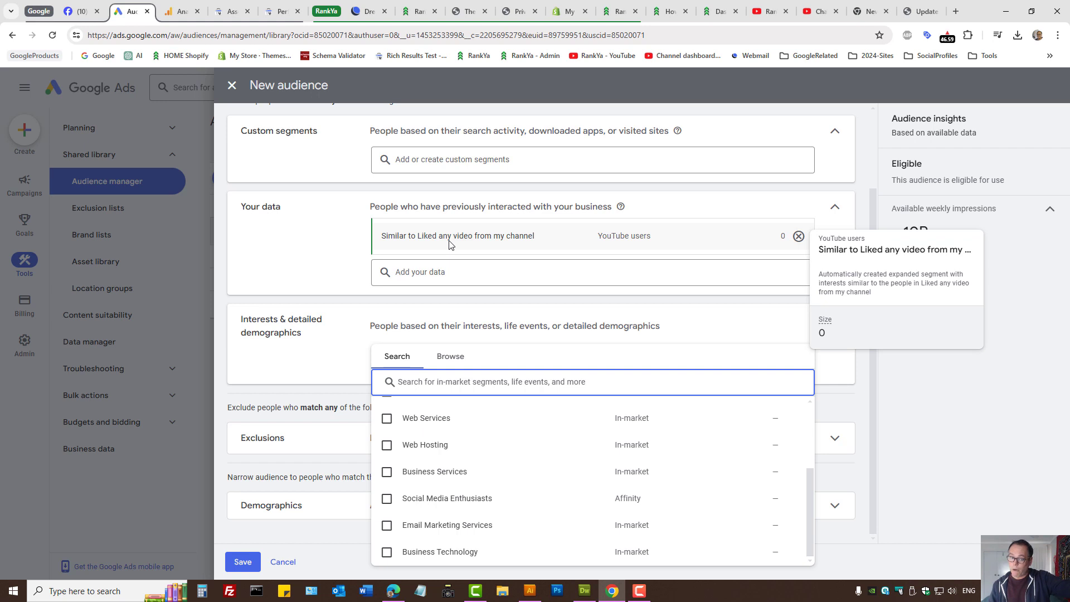
left_click(473, 245)
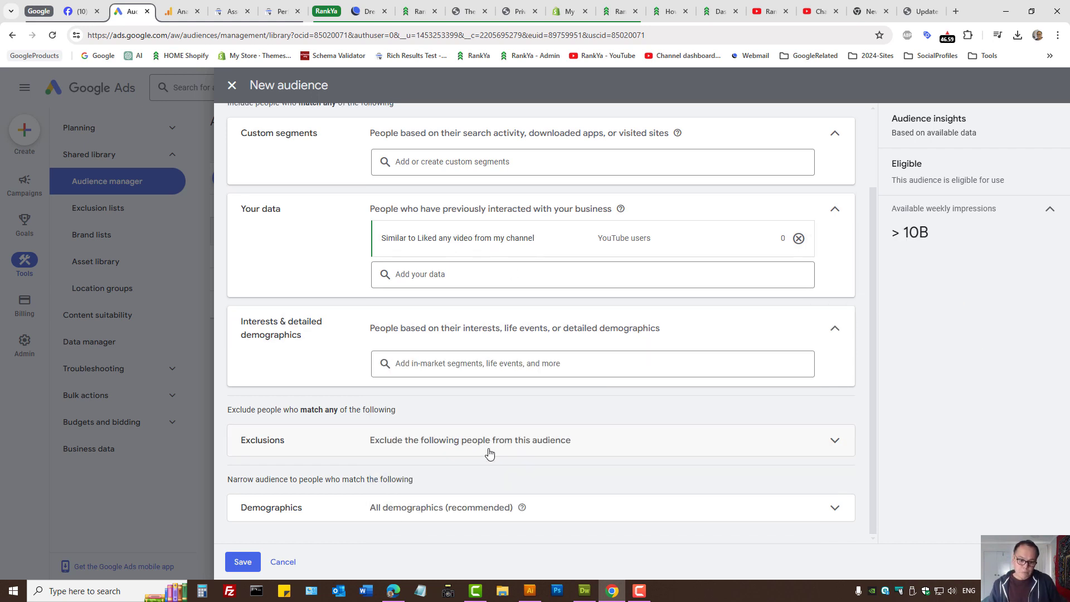
left_click(446, 365)
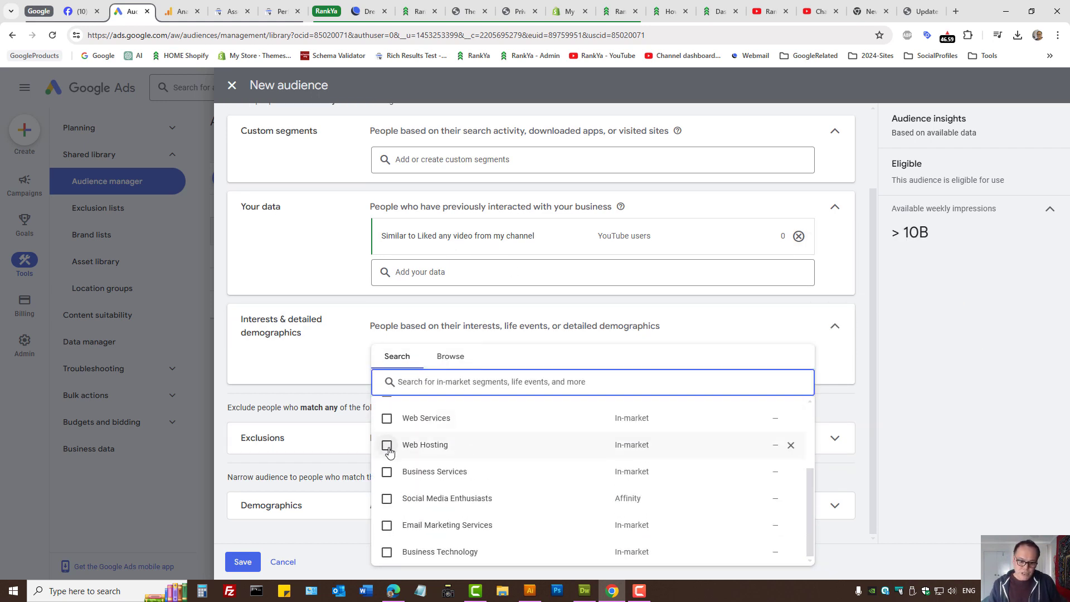
mouse_move(384, 424)
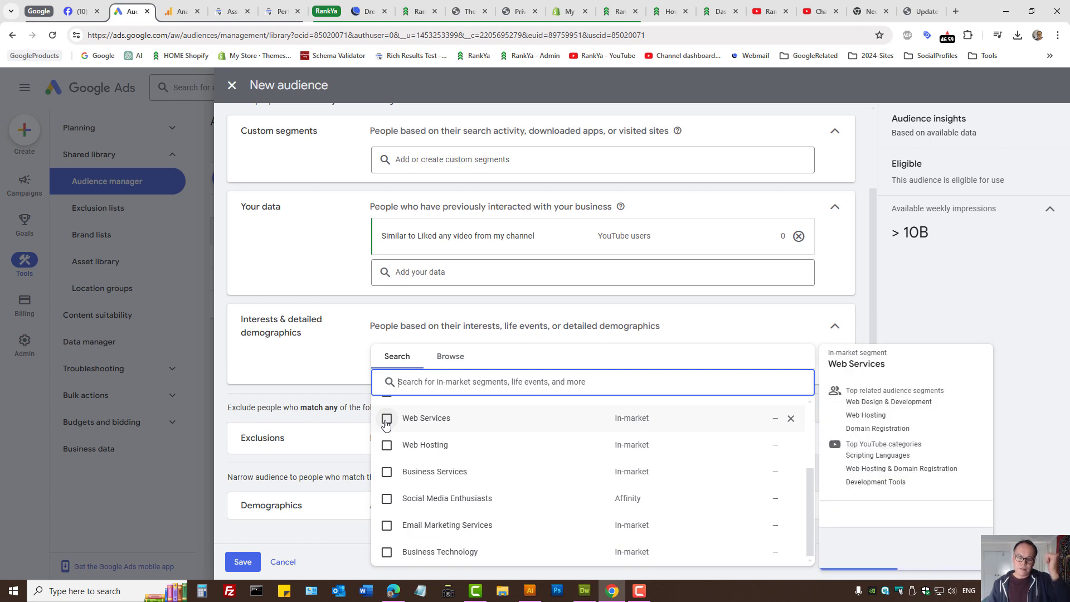
mouse_move(387, 473)
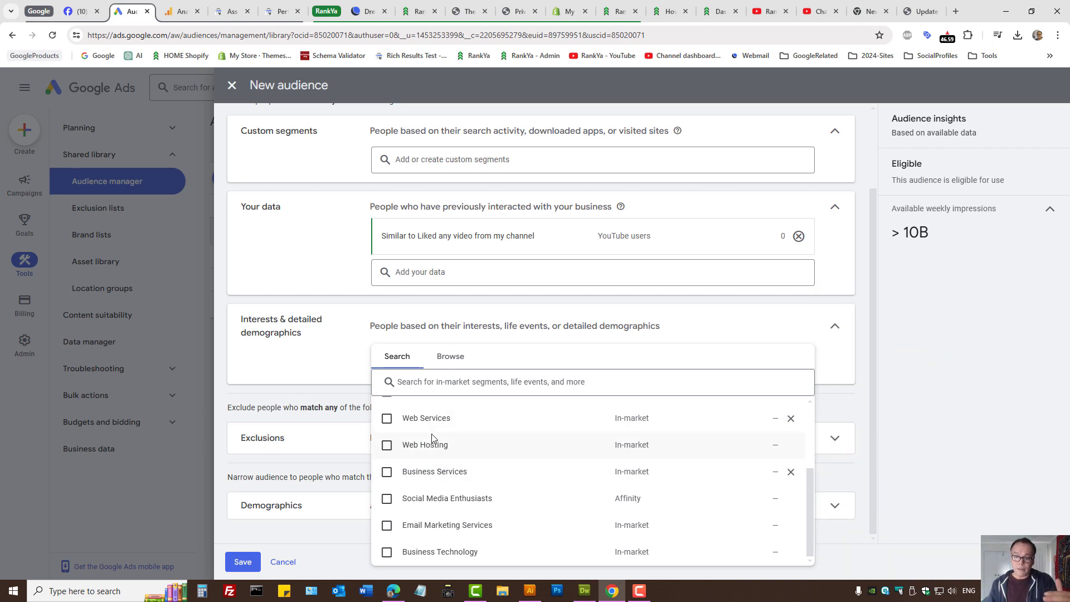
mouse_move(433, 439)
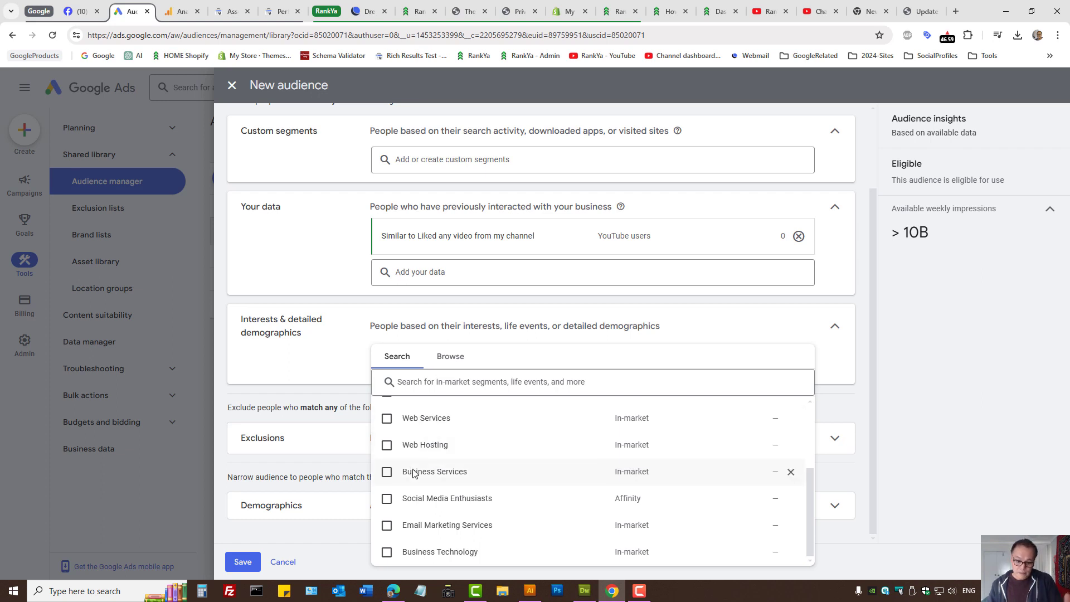
mouse_move(420, 470)
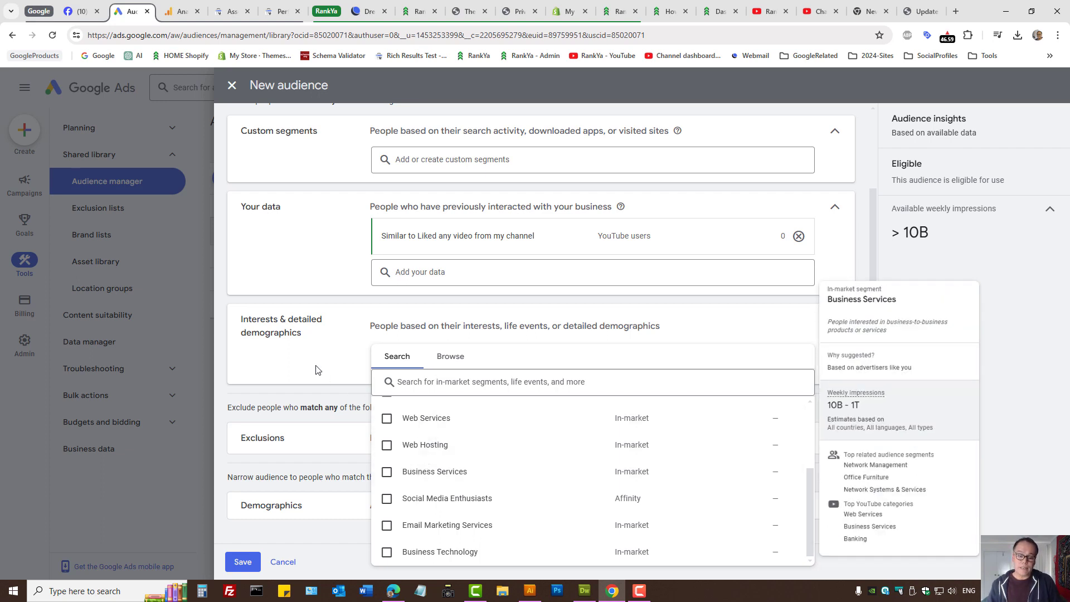
left_click(329, 358)
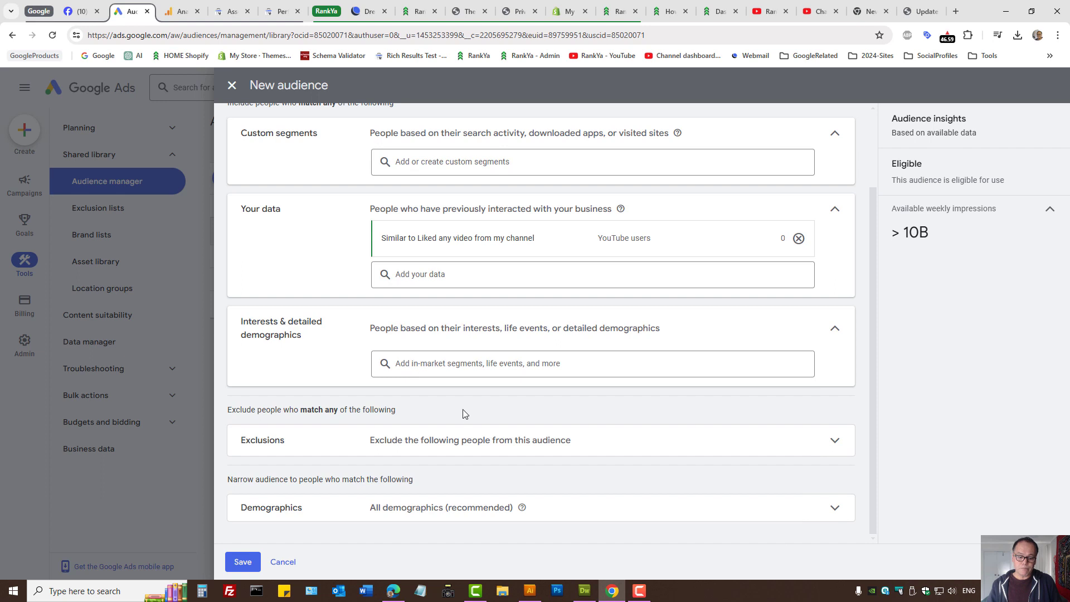
Step: Expand the audience's exclusions and demographics settings and set the upper age limit to 24
left_click(512, 441)
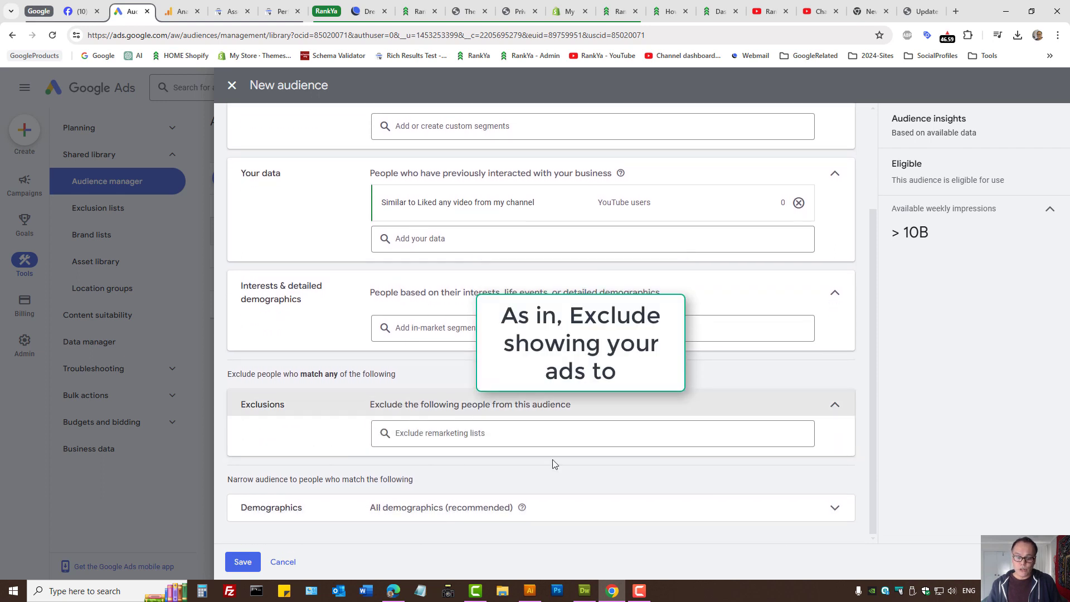
left_click(470, 508)
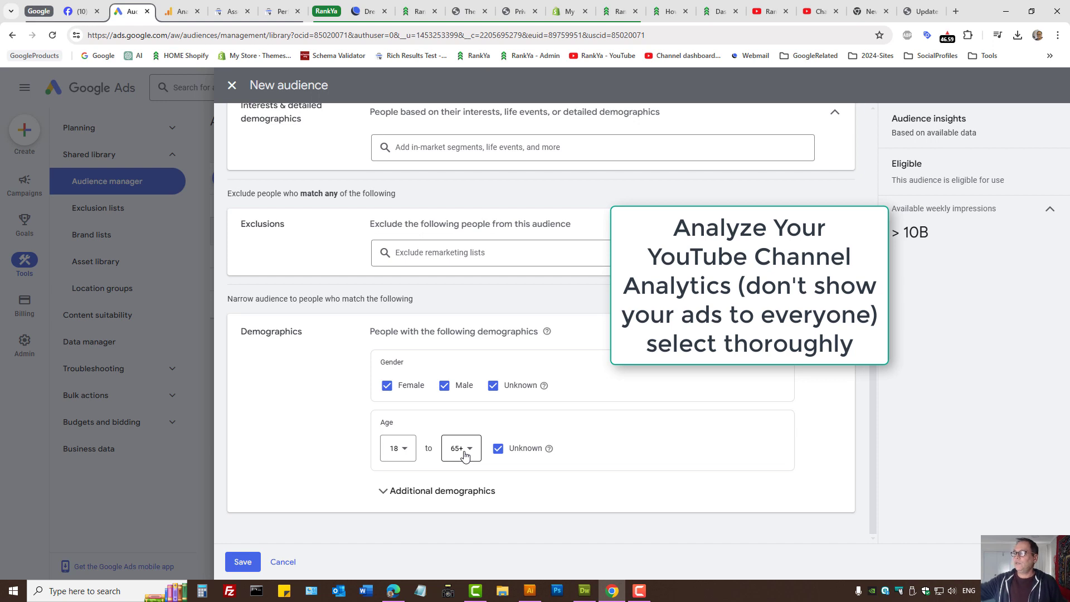
left_click(465, 456)
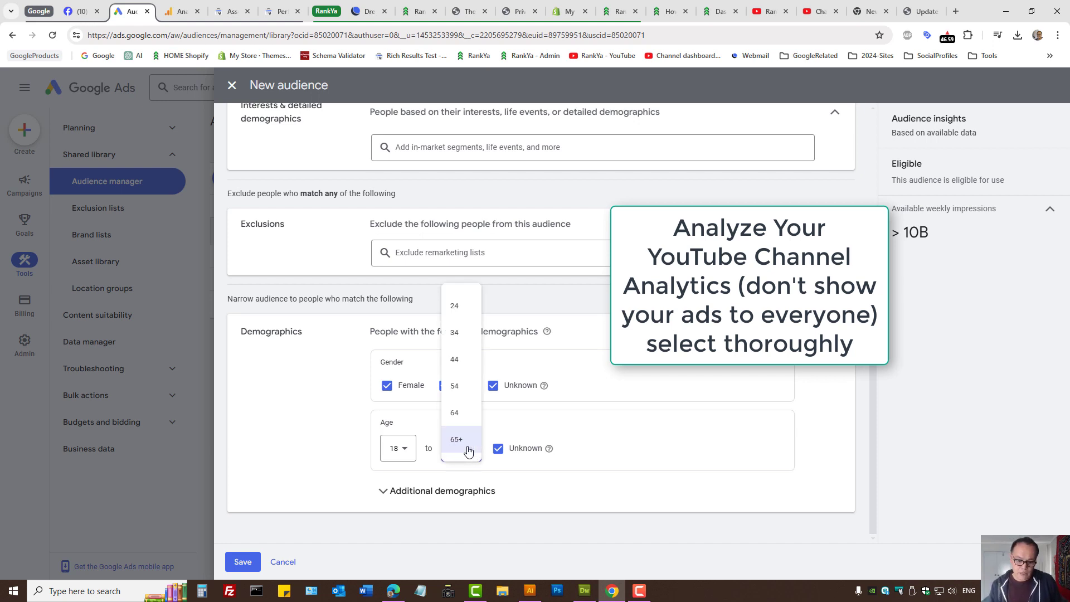
left_click(452, 311)
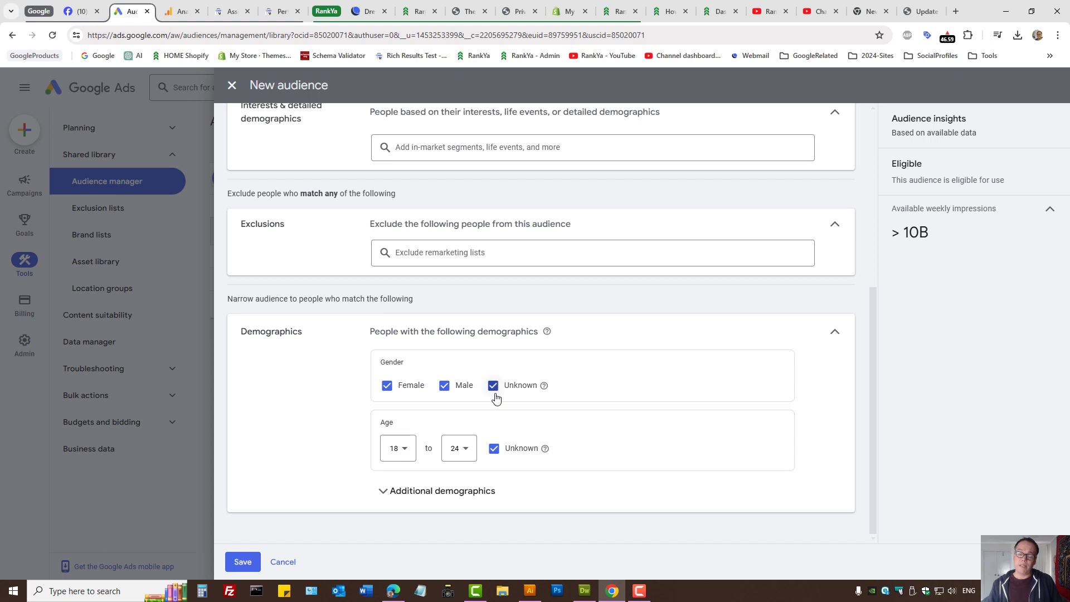
Step: Try excluding Female and Male in turn from the audience's gender demographics, restoring each one
left_click(387, 392)
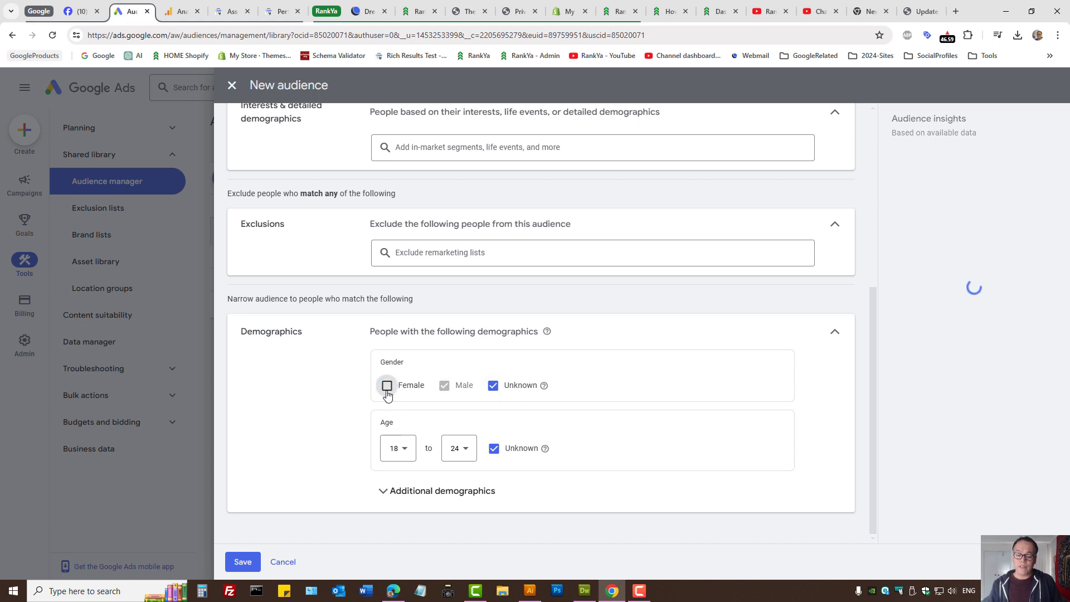
left_click(387, 390)
left_click(444, 385)
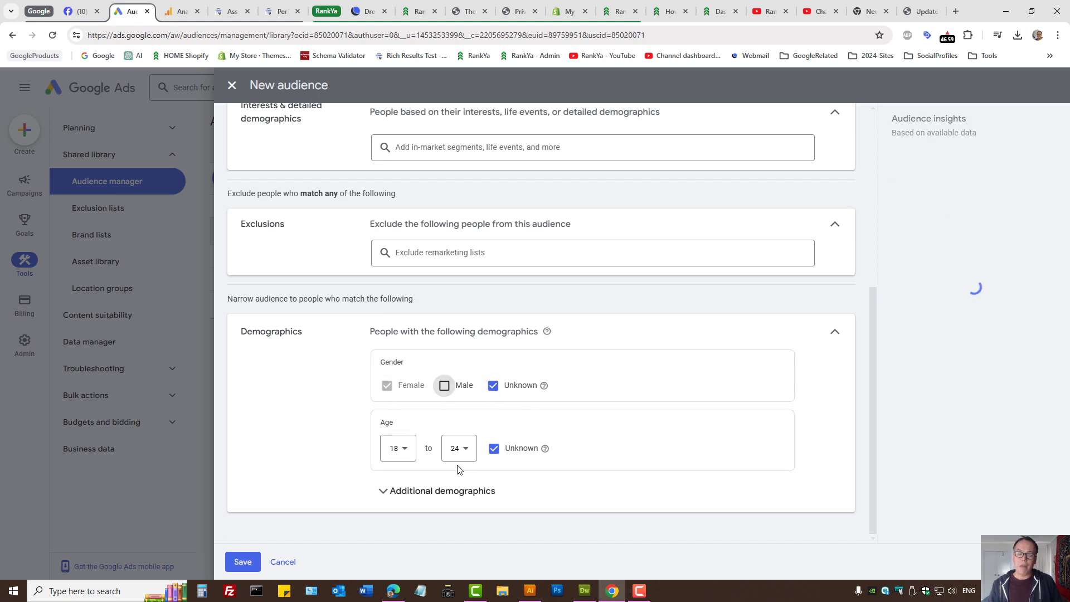
left_click(444, 386)
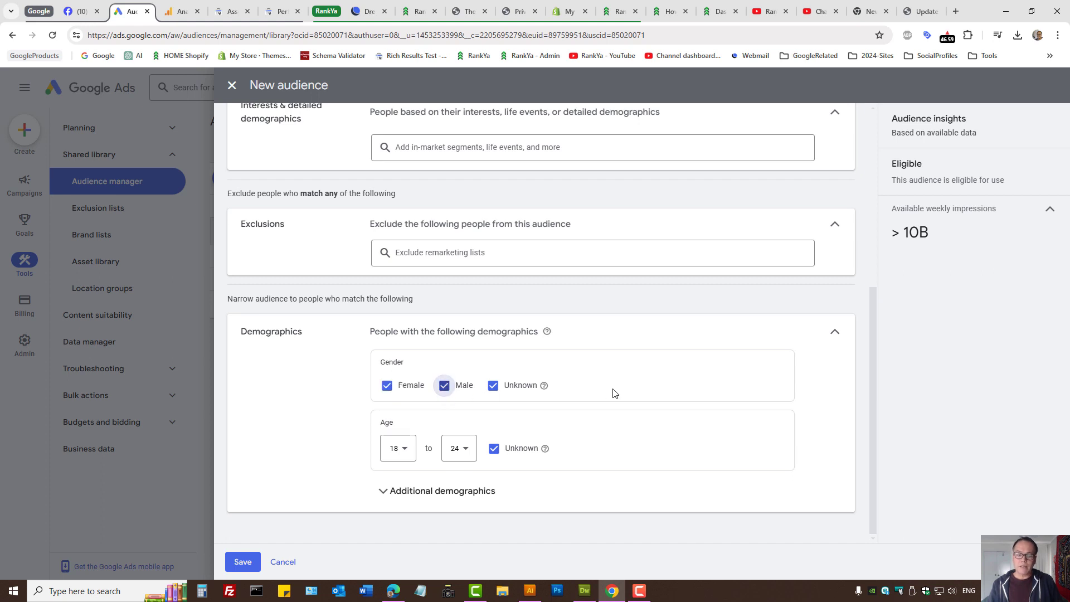
Step: Show the additional demographics and examine the parental status and household income options
left_click(478, 490)
scroll(585, 496, "down", 3)
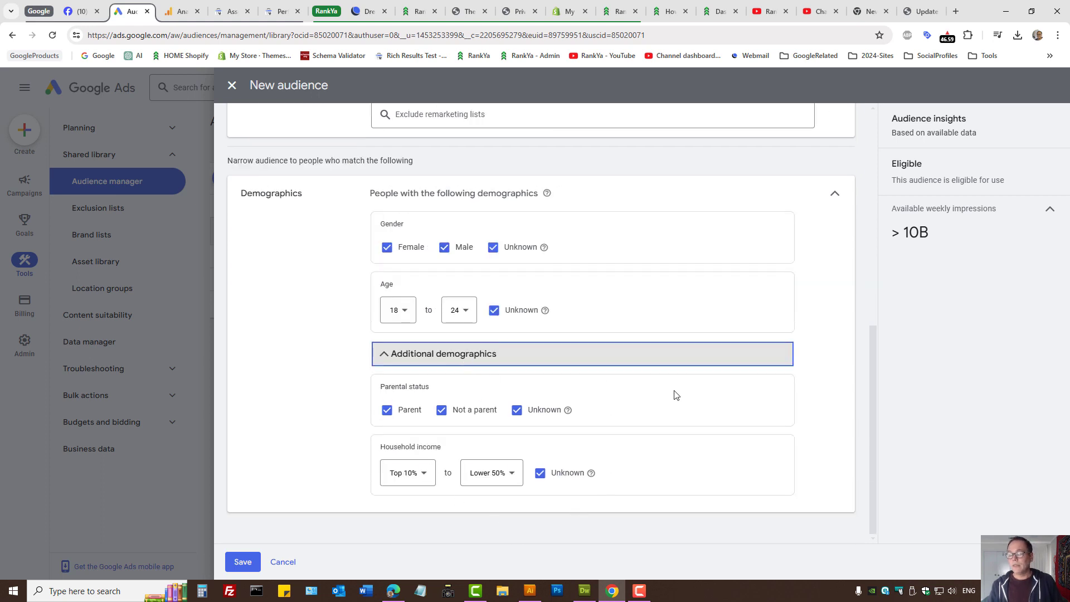
mouse_move(568, 412)
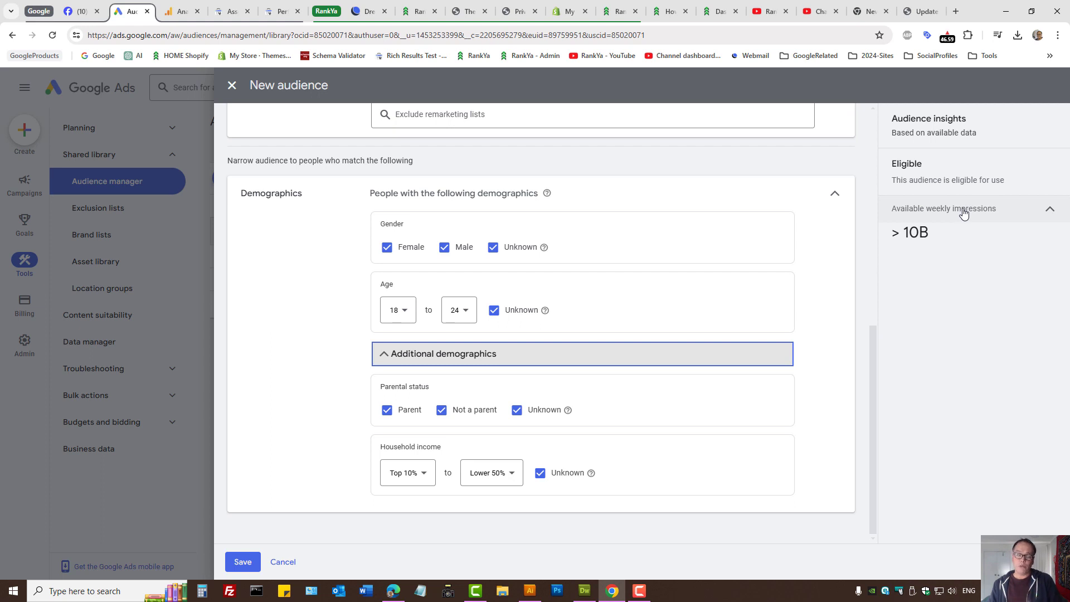
Step: Open the Google homepage in a new browser tab and return to the new audience form
key("ctrl+t")
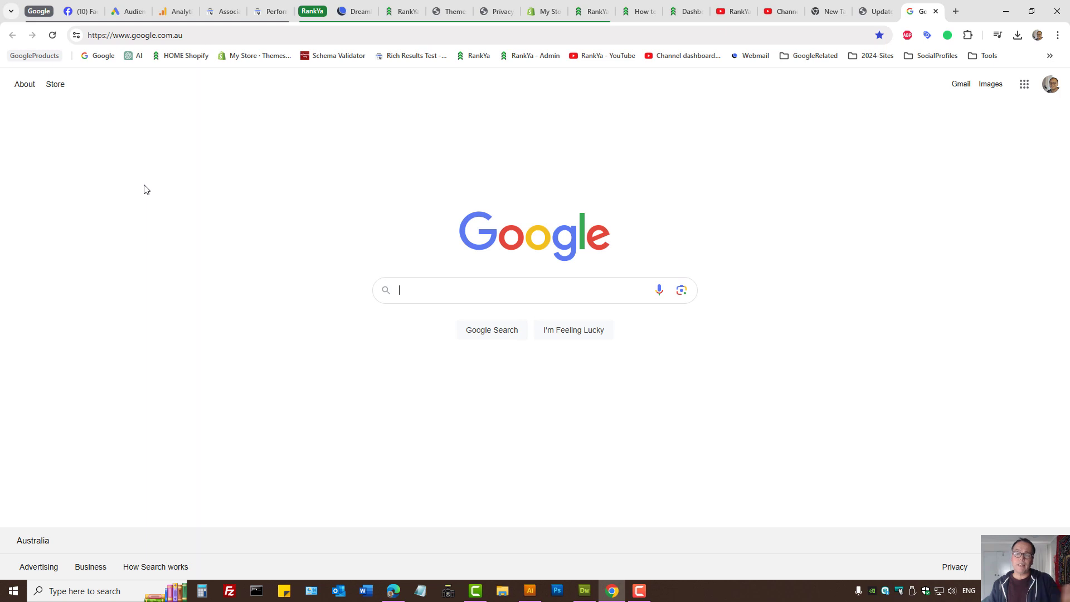
left_click(134, 12)
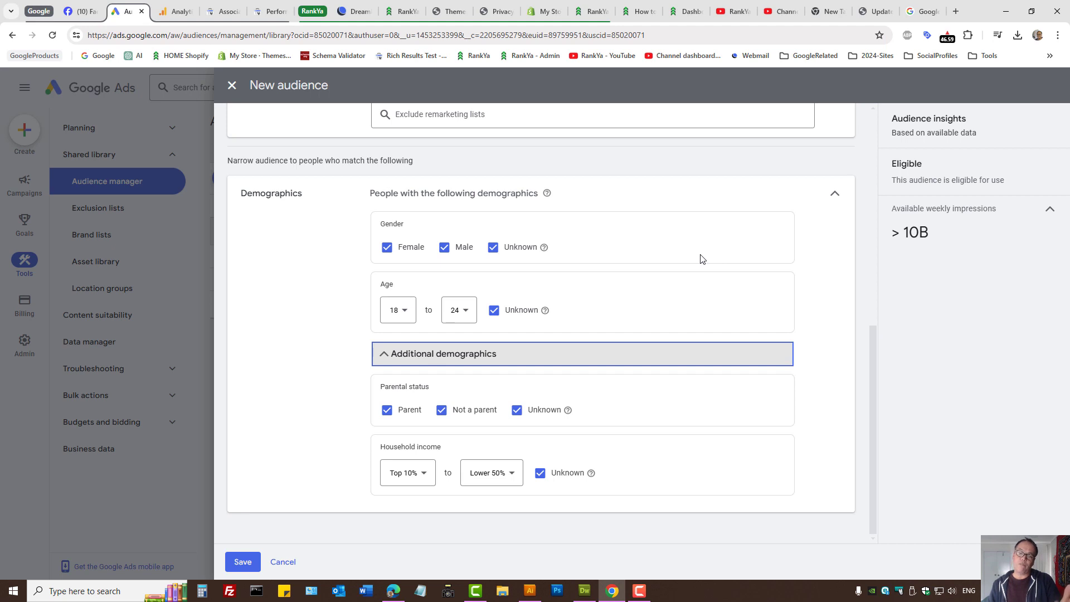
Step: Cancel the new audience and discard its changes
left_click(291, 564)
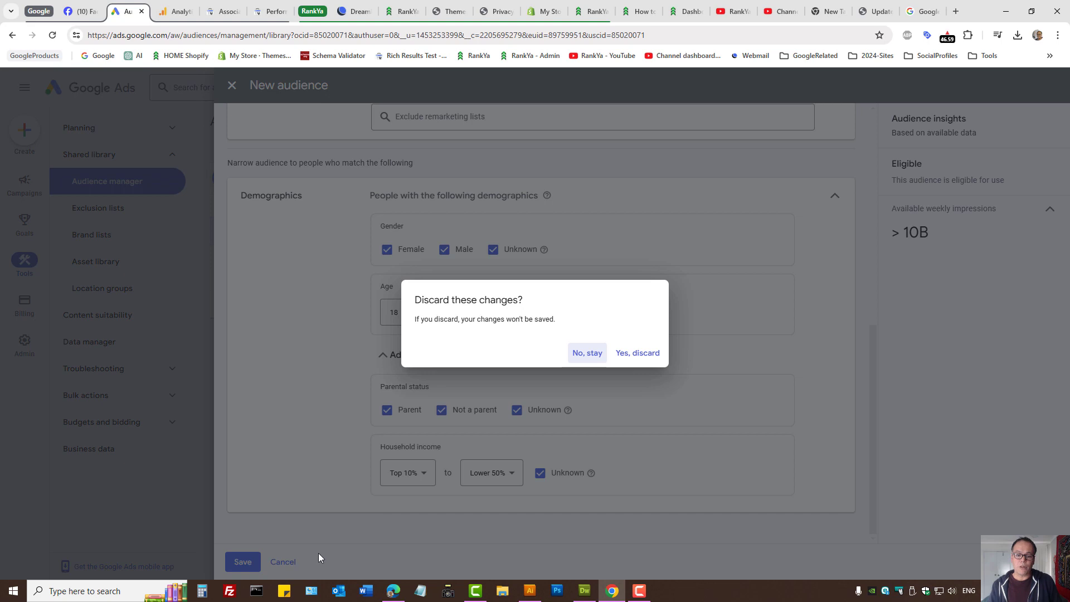
left_click(630, 353)
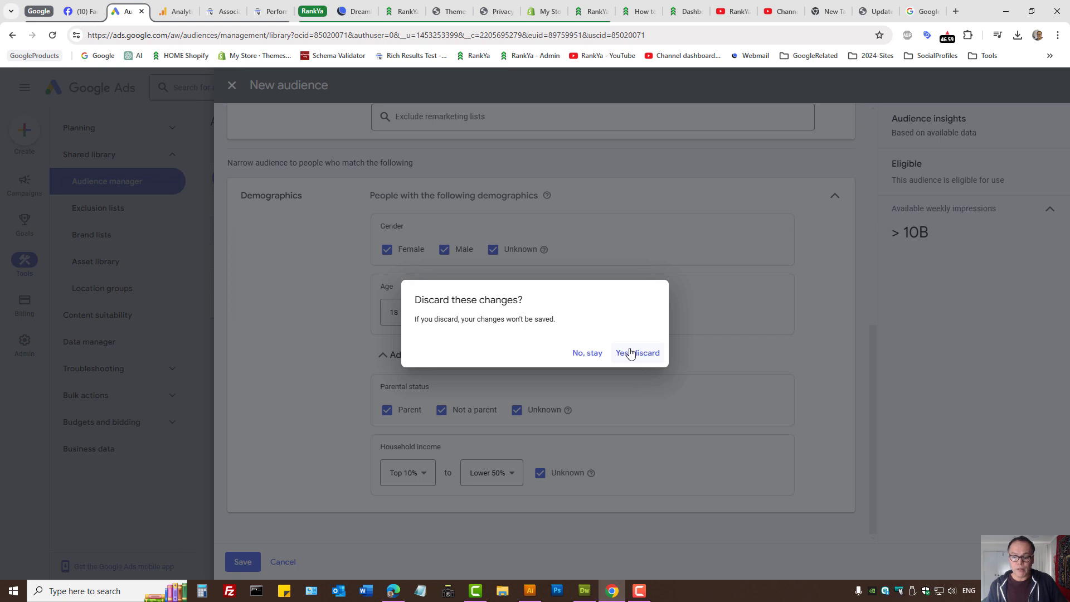
left_click(631, 353)
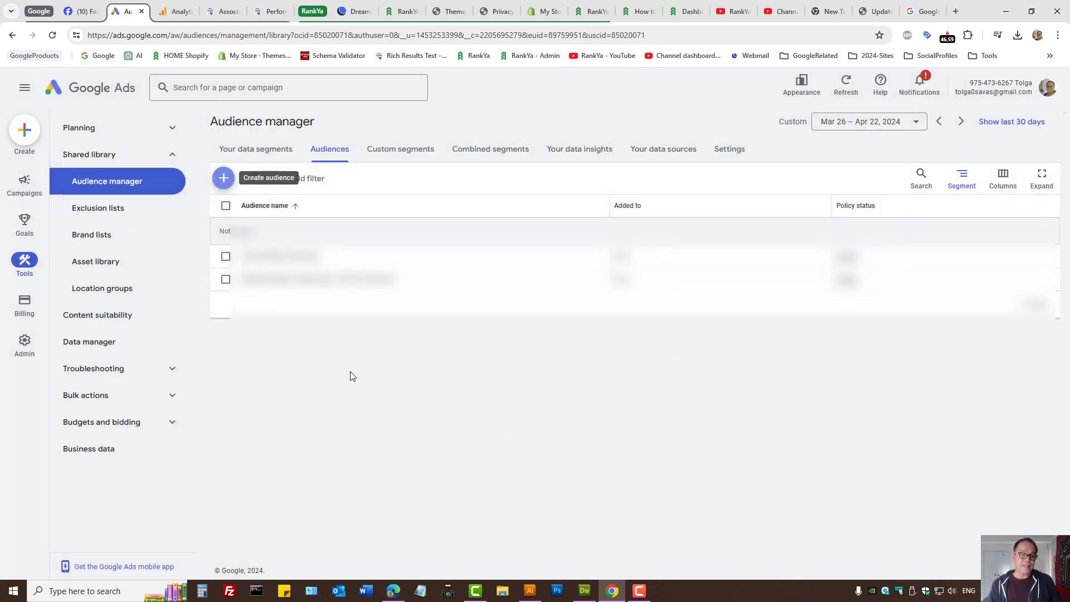
Step: Start a new campaign and choose to create it without a goal's guidance
mouse_move(30, 184)
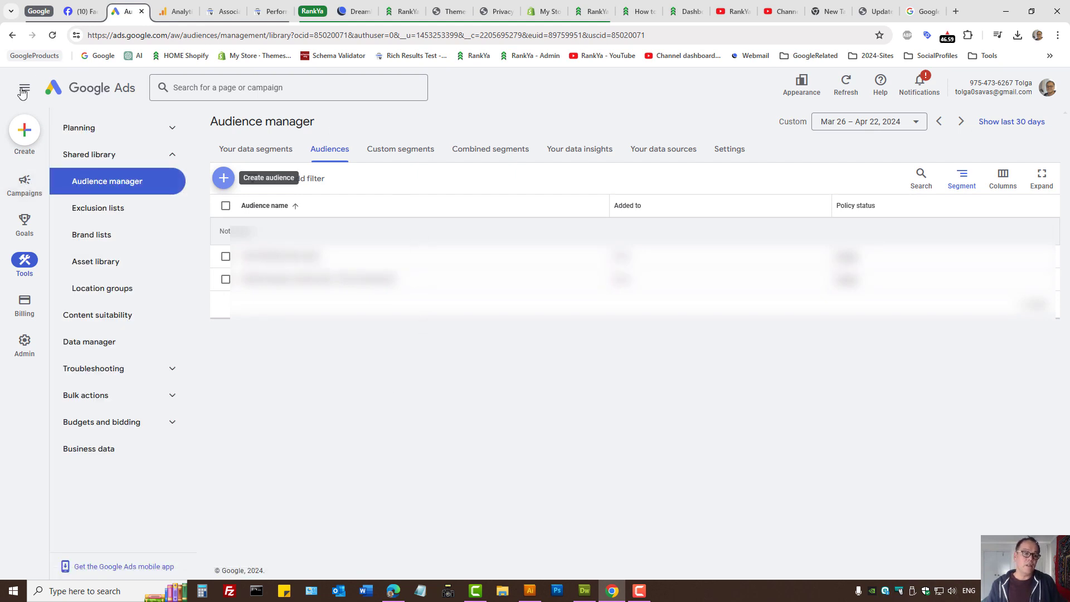
left_click(24, 132)
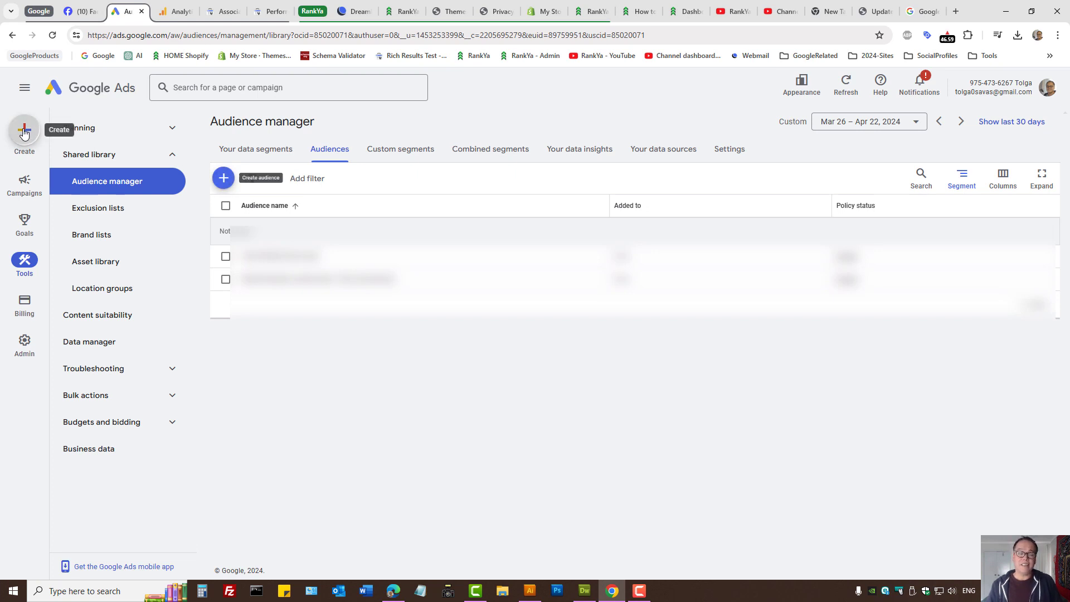
left_click(49, 135)
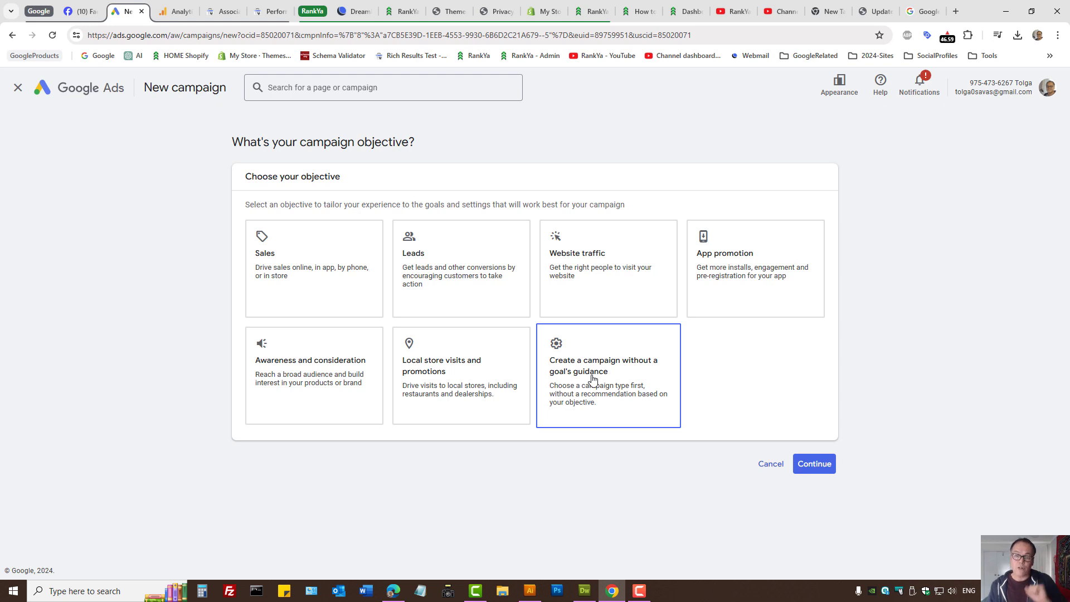
left_click_drag(601, 377, 766, 375)
left_click(740, 390)
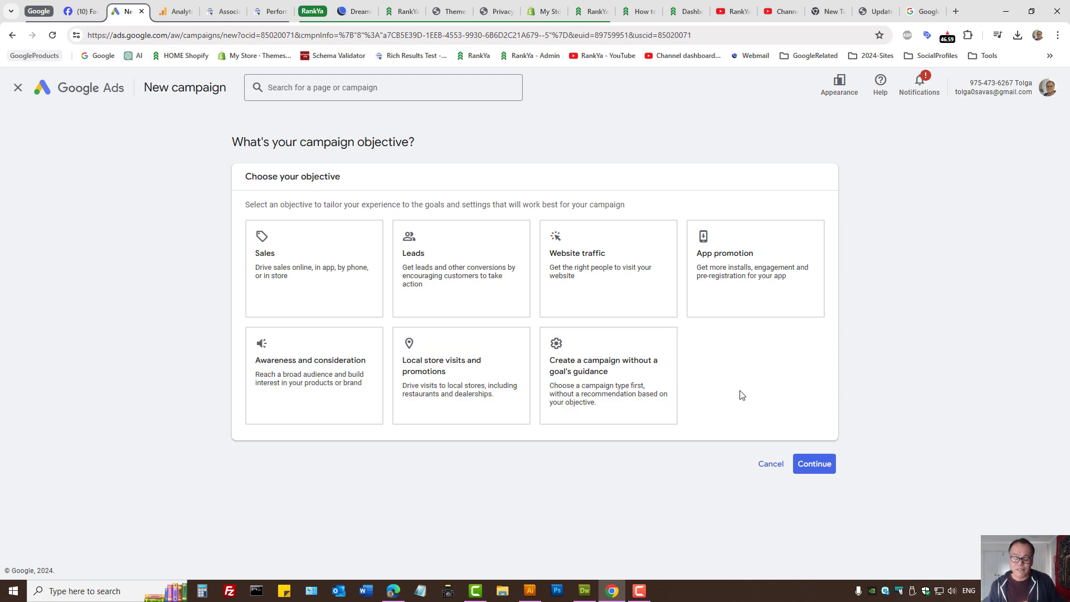
left_click(579, 364)
Step: Select the Video campaign type and settle on the Video views subtype after trying Audio
scroll(114, 363, "down", 3)
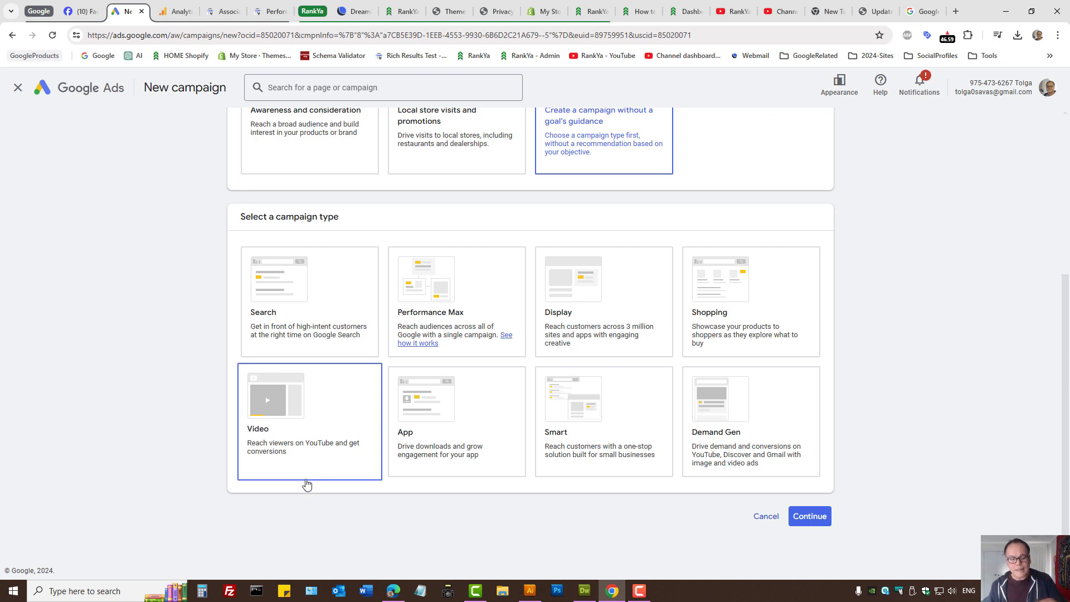
left_click(301, 429)
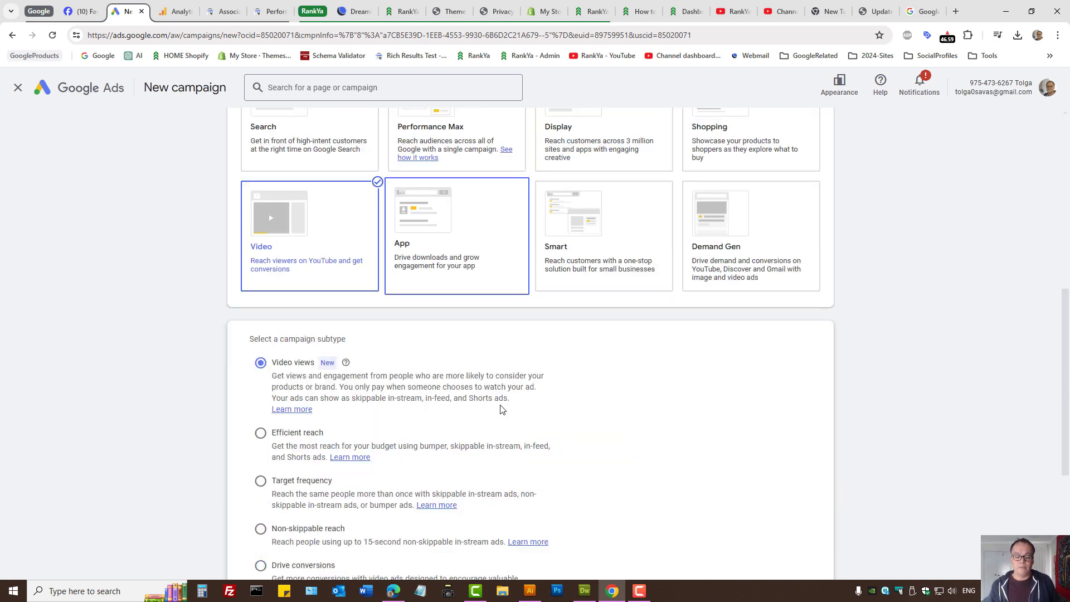
scroll(500, 410, "down", 4)
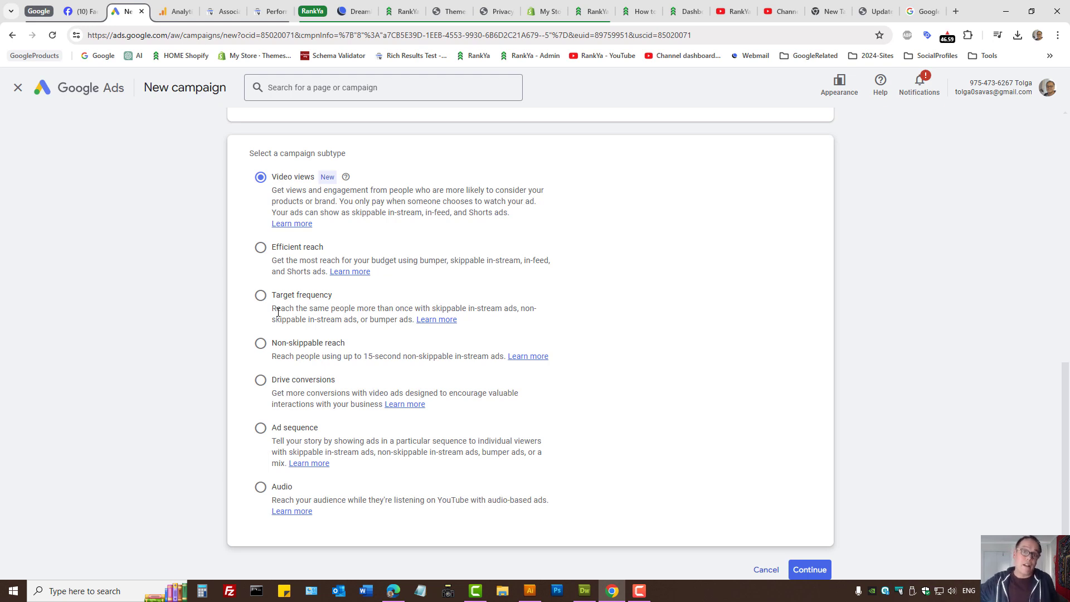
left_click(260, 487)
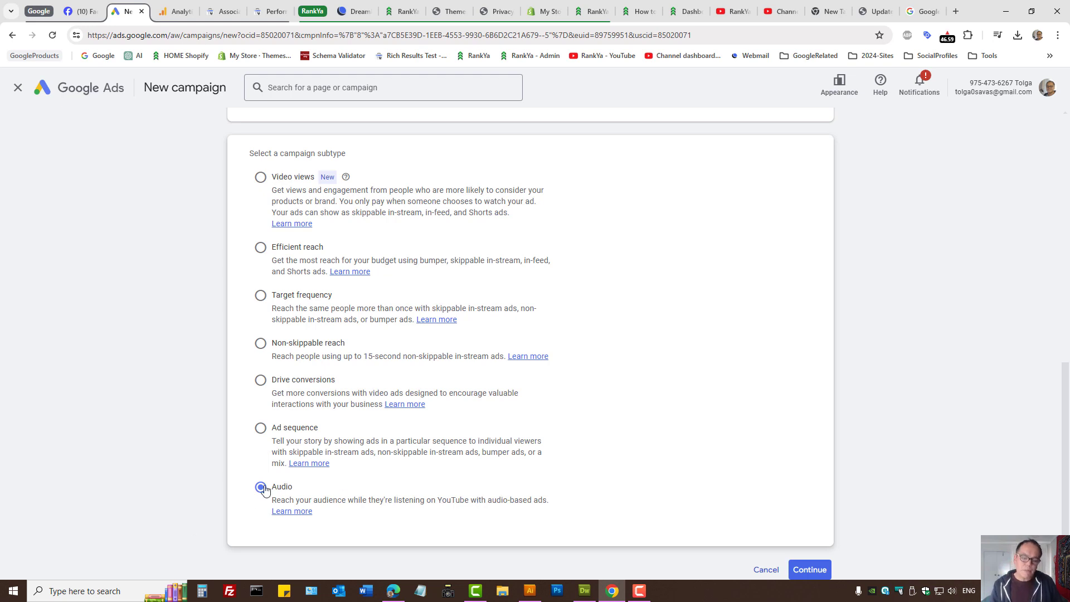
left_click(260, 176)
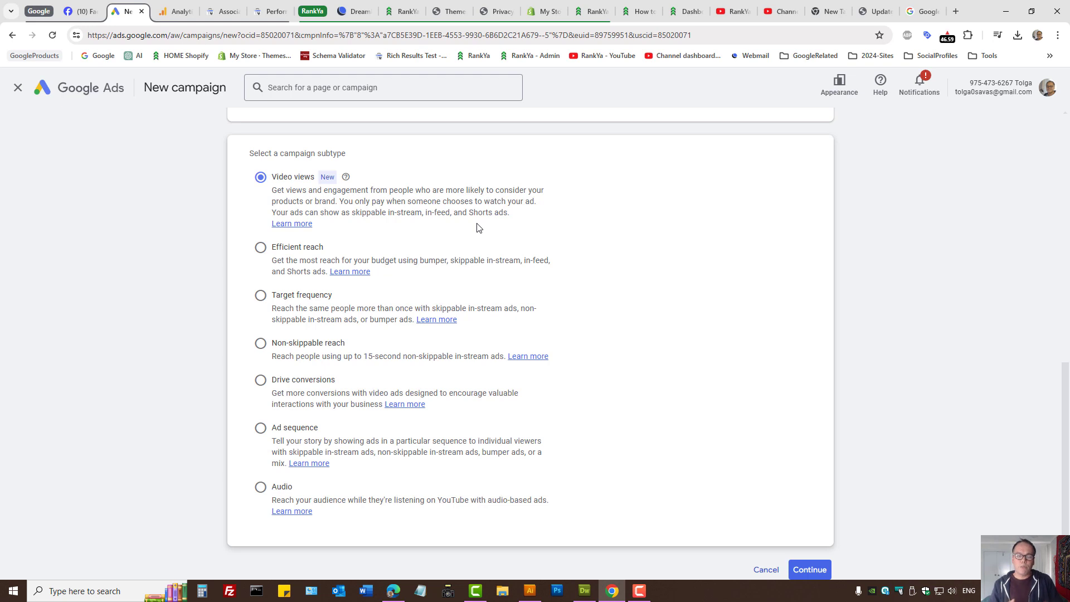
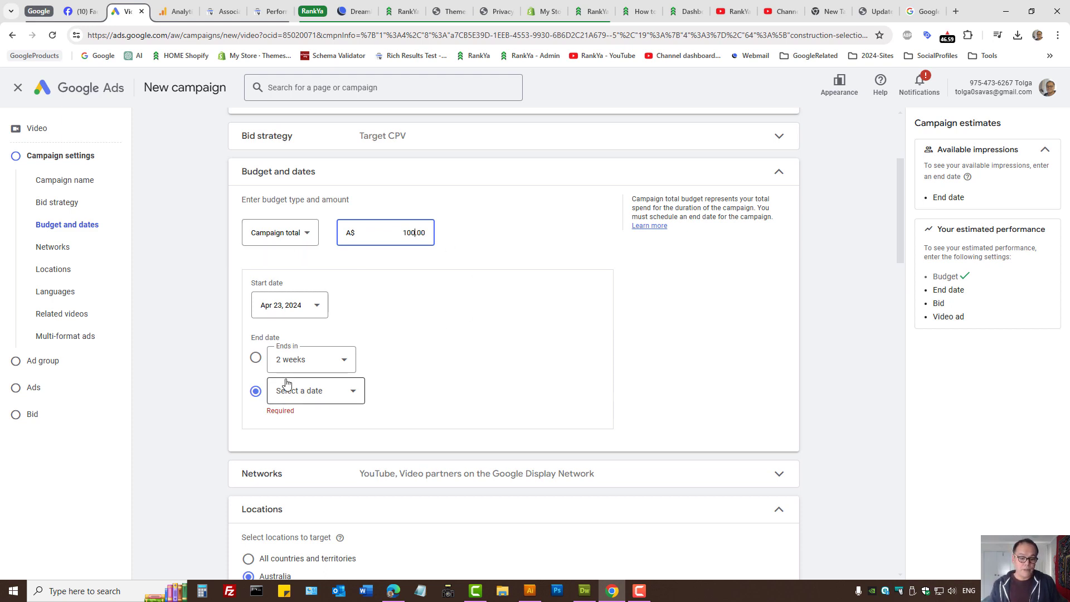
Step: Set the campaign's location targeting to enter another location instead of Australia
scroll(466, 374, "down", 3)
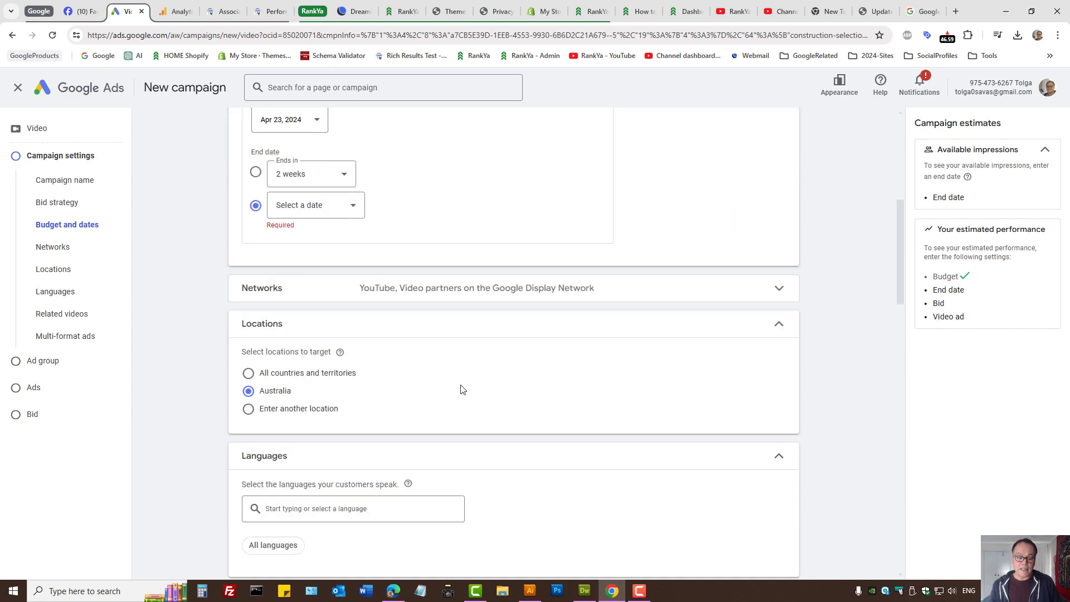
scroll(462, 389, "down", 3)
left_click(249, 224)
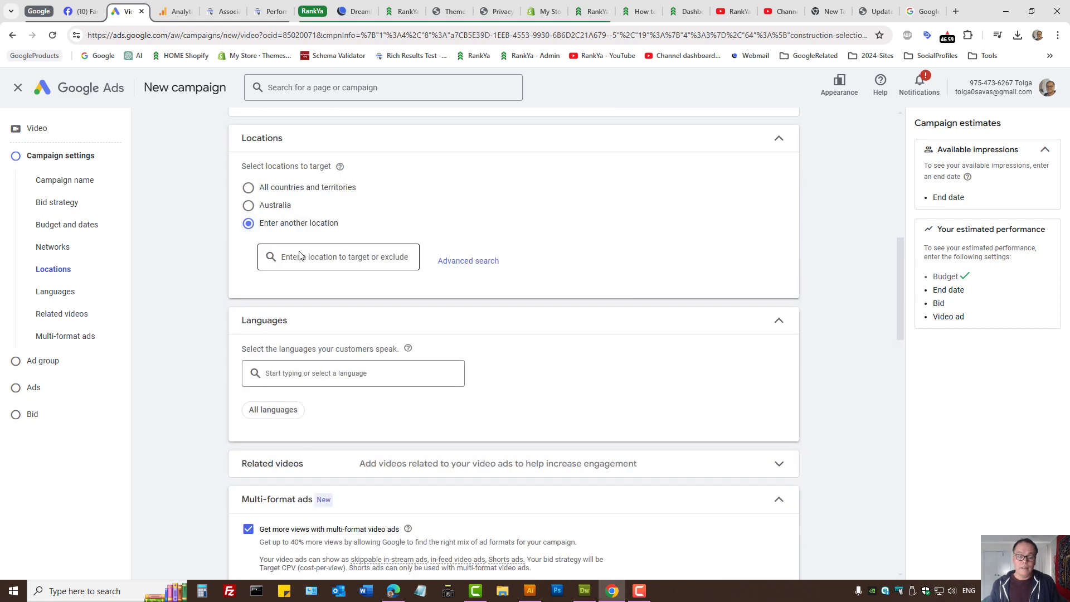
Step: Try targeting the city of Melbourne, Victoria, Australia through the advanced location search, and cancel without saving
left_click(460, 261)
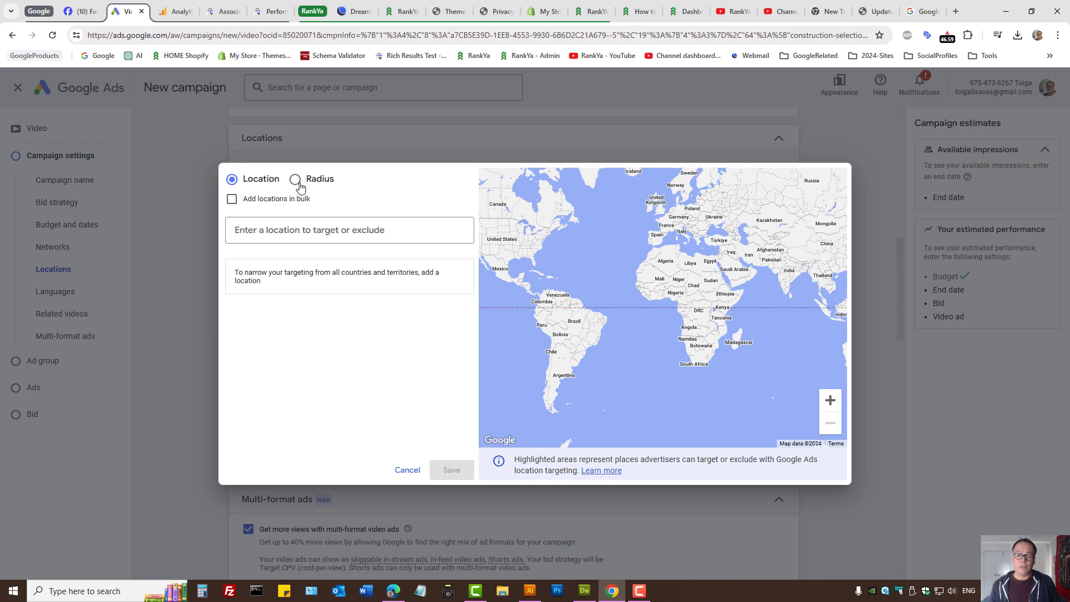
left_click(291, 228)
type("Melbourne Aust")
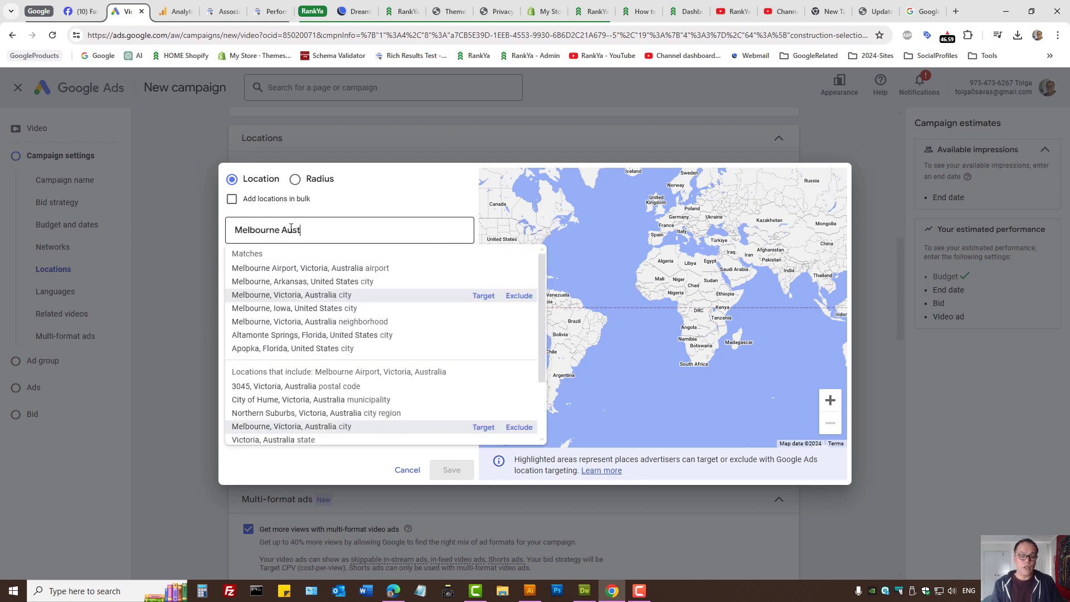
type("ralia")
left_click(481, 272)
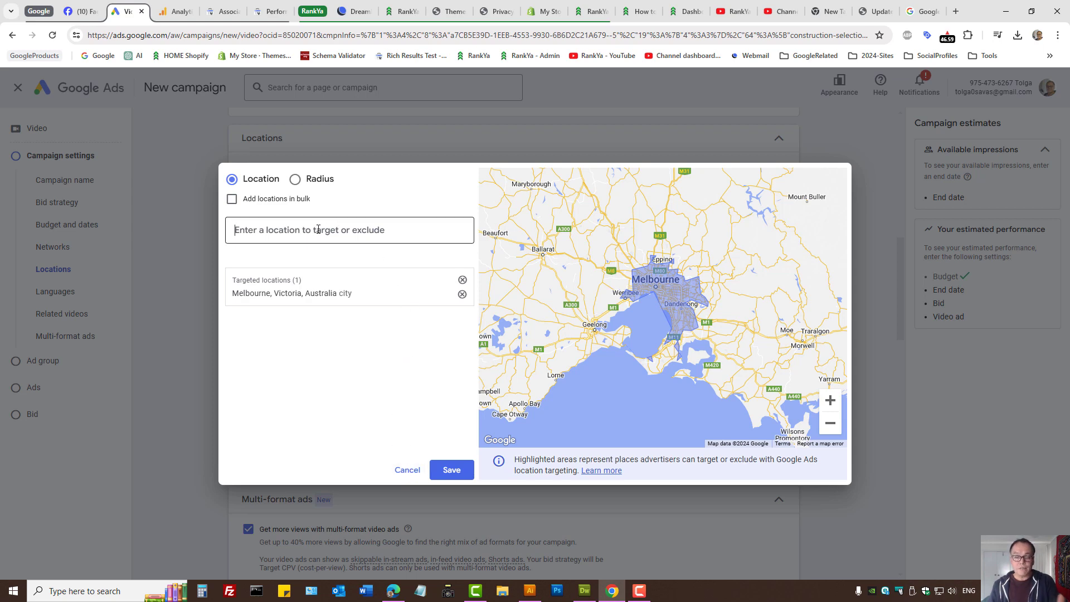
left_click(404, 470)
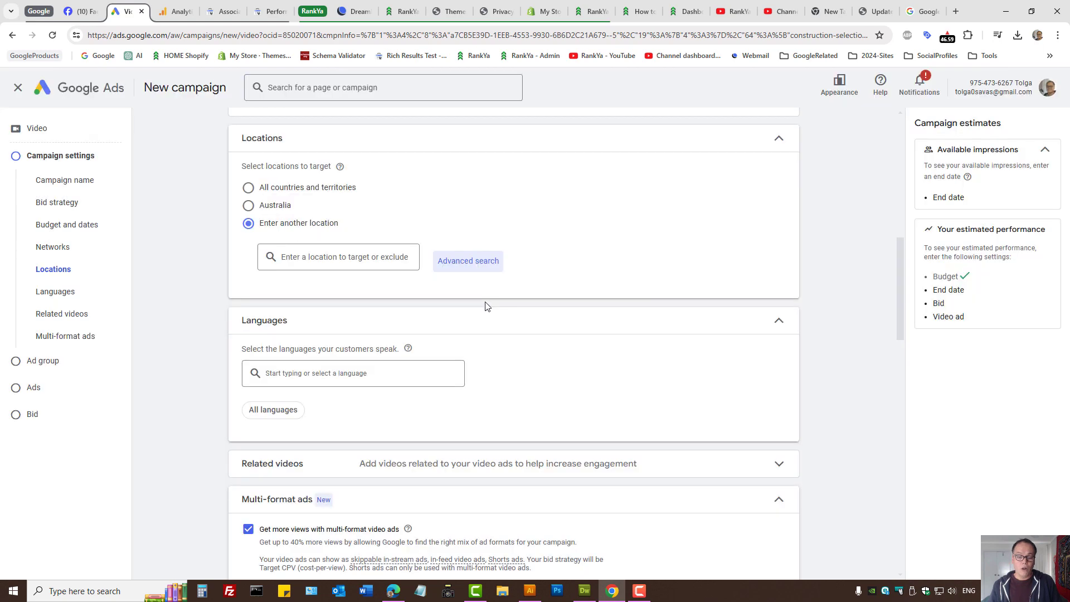
left_click(477, 263)
Step: Add English as the language the customers speak and expand the related videos settings
scroll(301, 334, "down", 3)
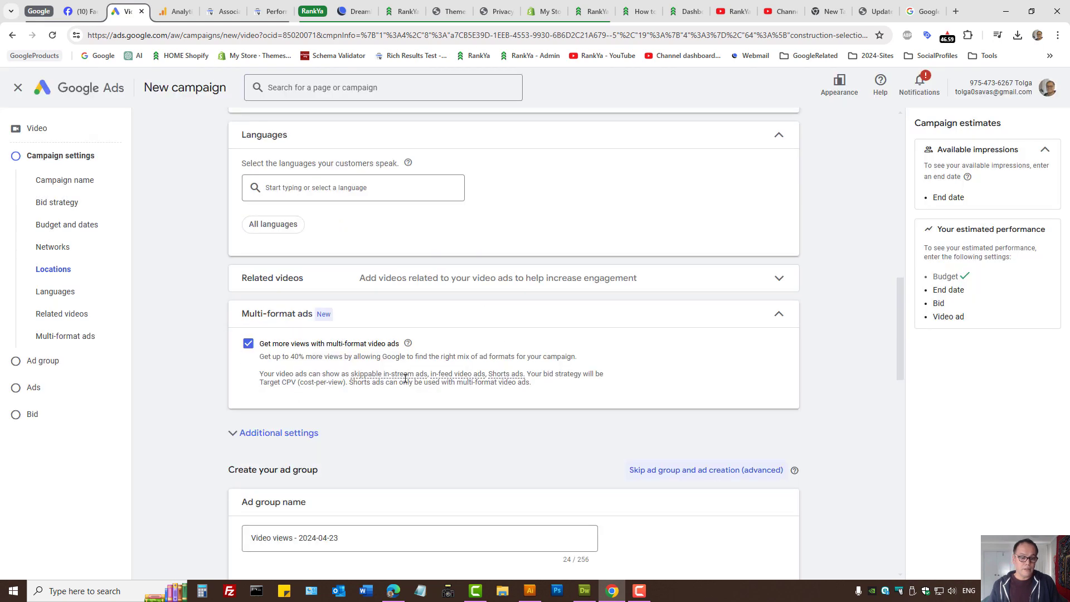
left_click(279, 191)
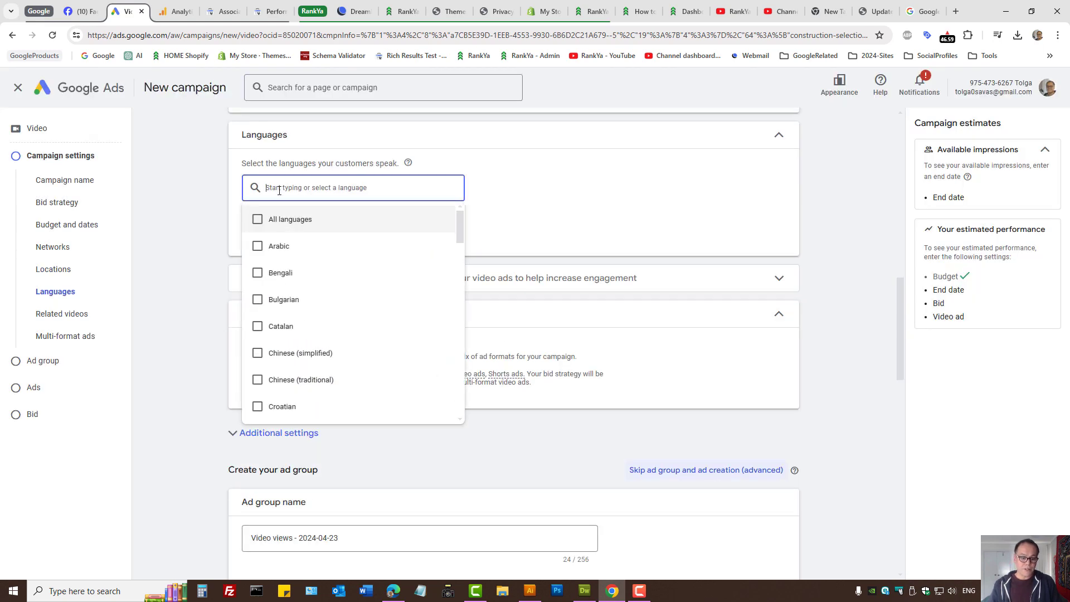
type("En")
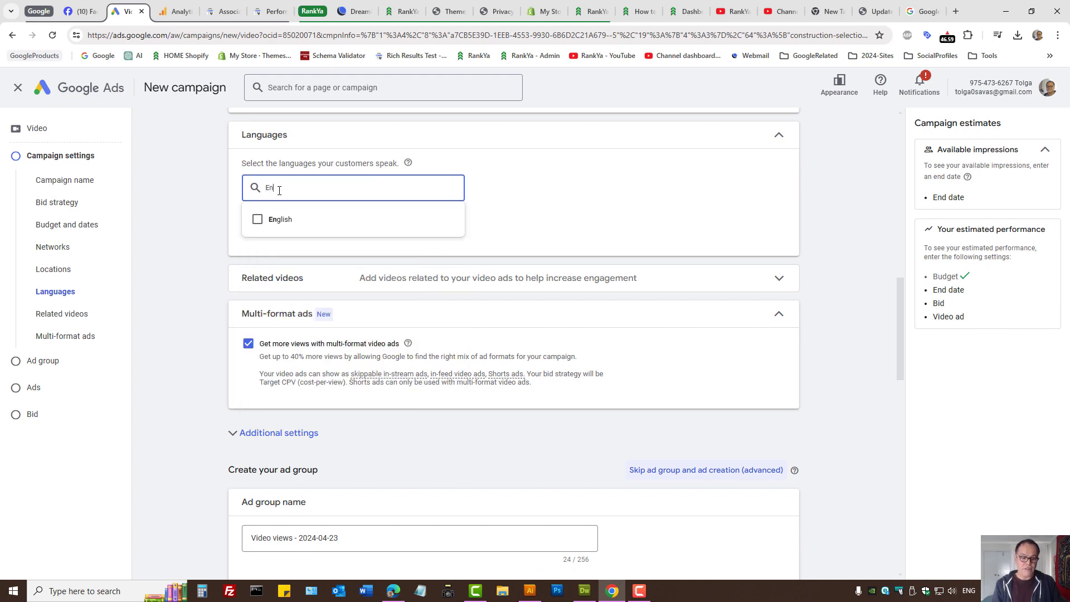
left_click(258, 219)
left_click(404, 230)
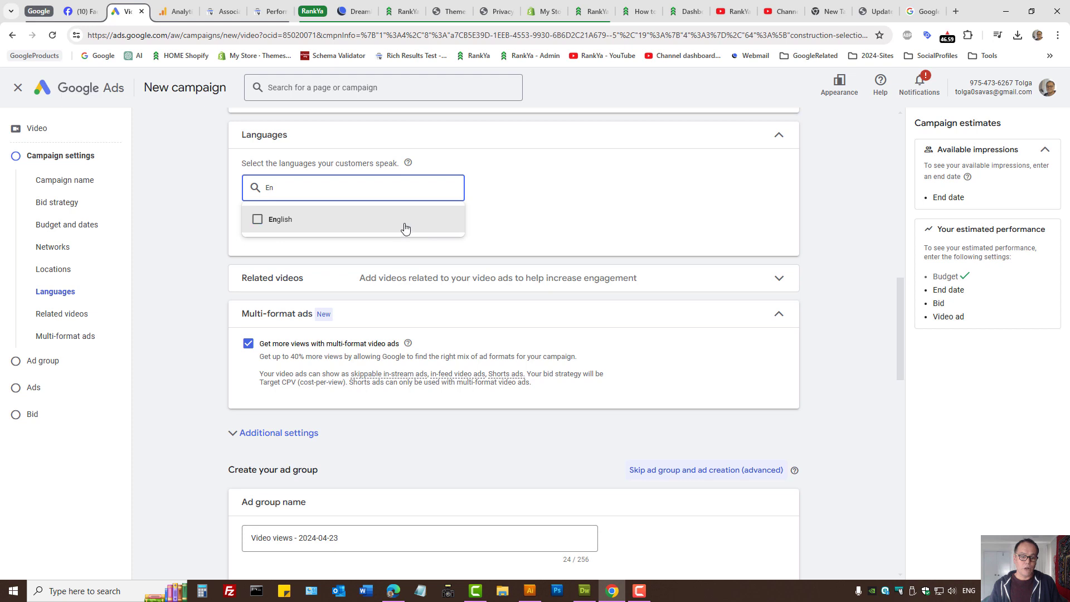
left_click(328, 228)
left_click(322, 203)
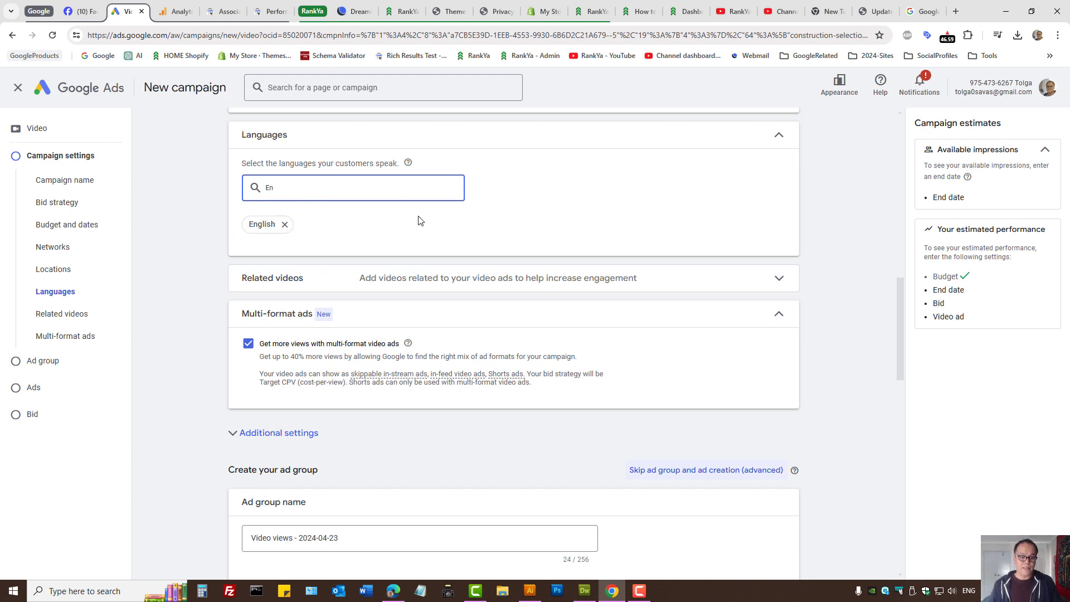
left_click(491, 278)
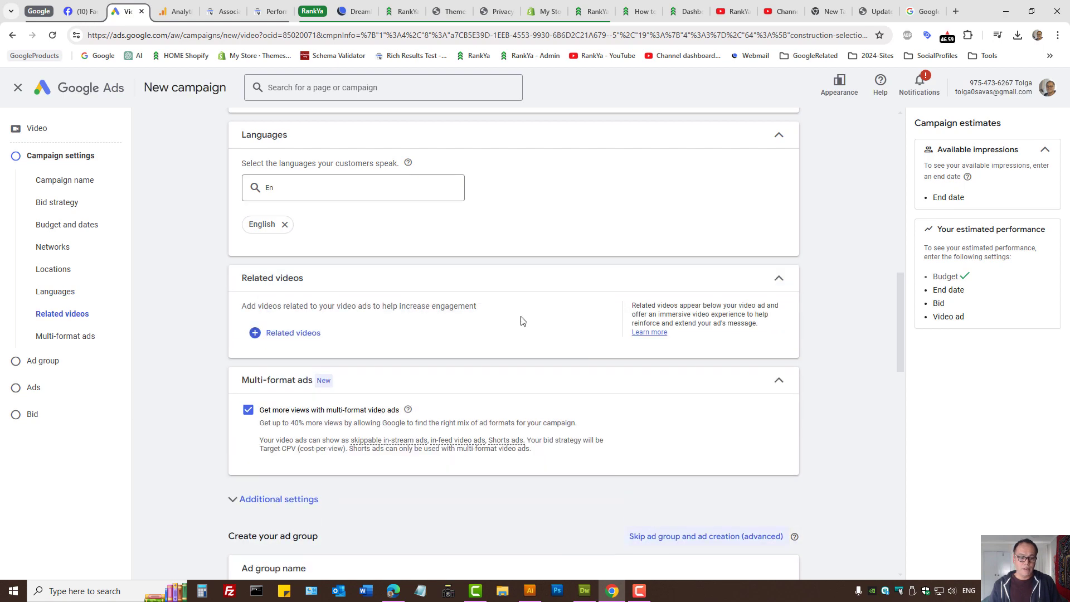
scroll(495, 258, "up", 3)
left_click(461, 264)
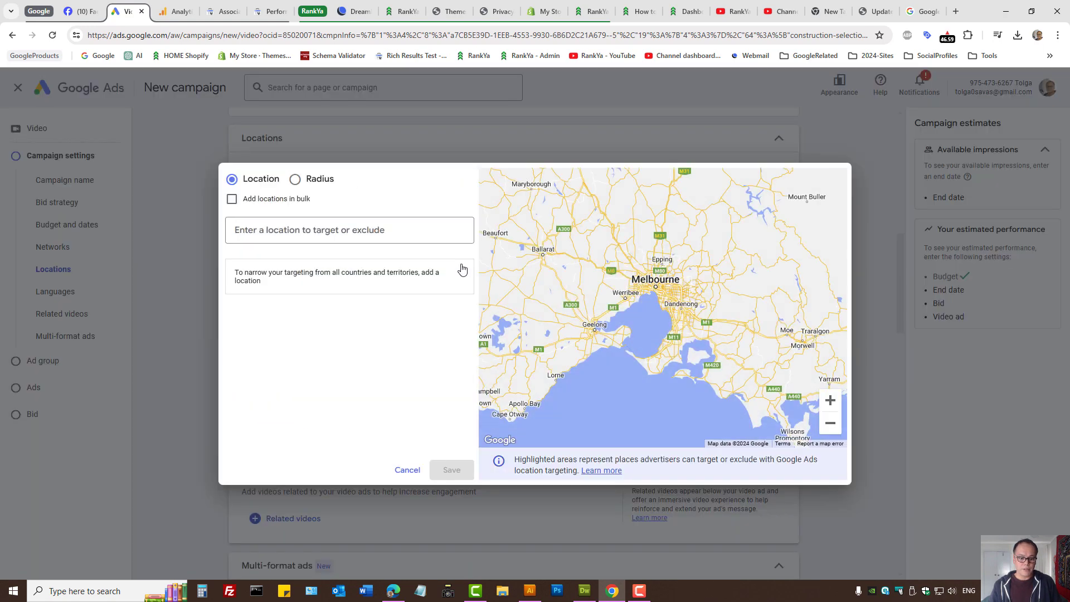
left_click(406, 470)
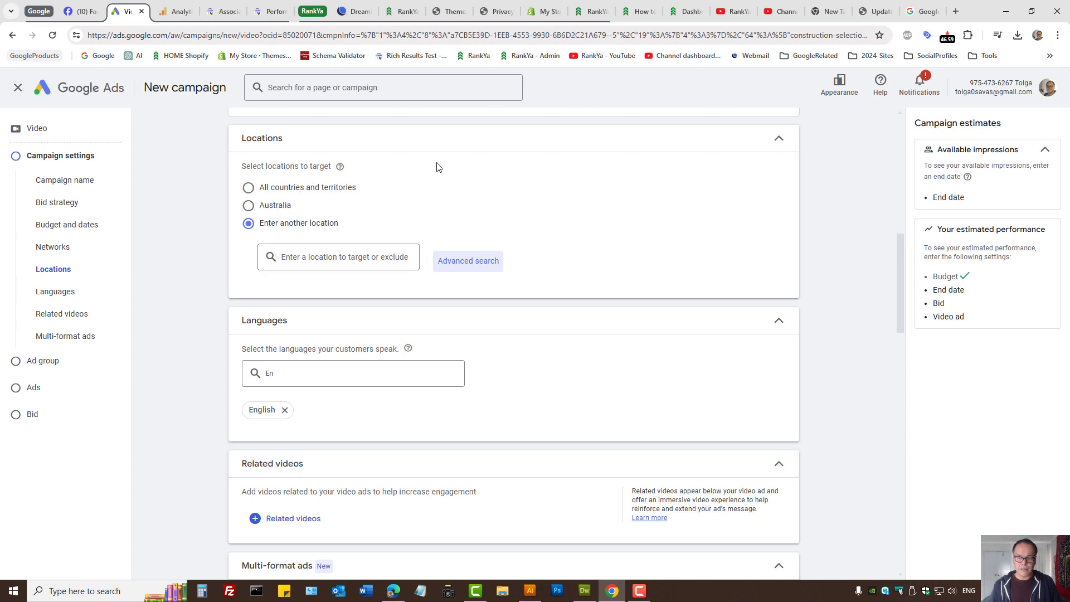
Step: Clear the leftover search text from the campaign's language selection
scroll(557, 329, "down", 3)
left_click(283, 186)
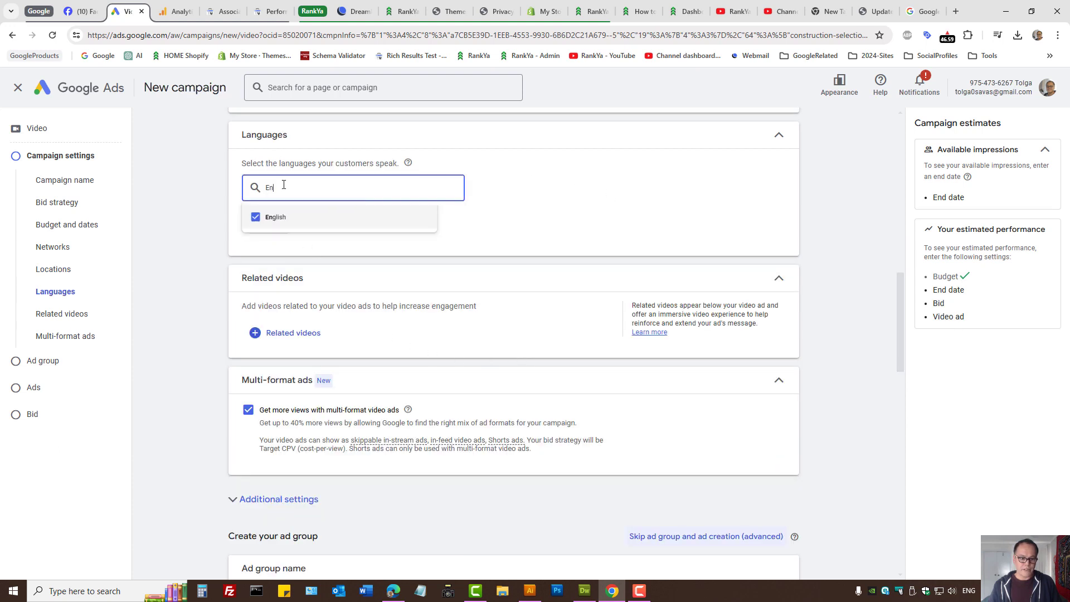
key("BackSpace")
key("BackSpace")
left_click(633, 197)
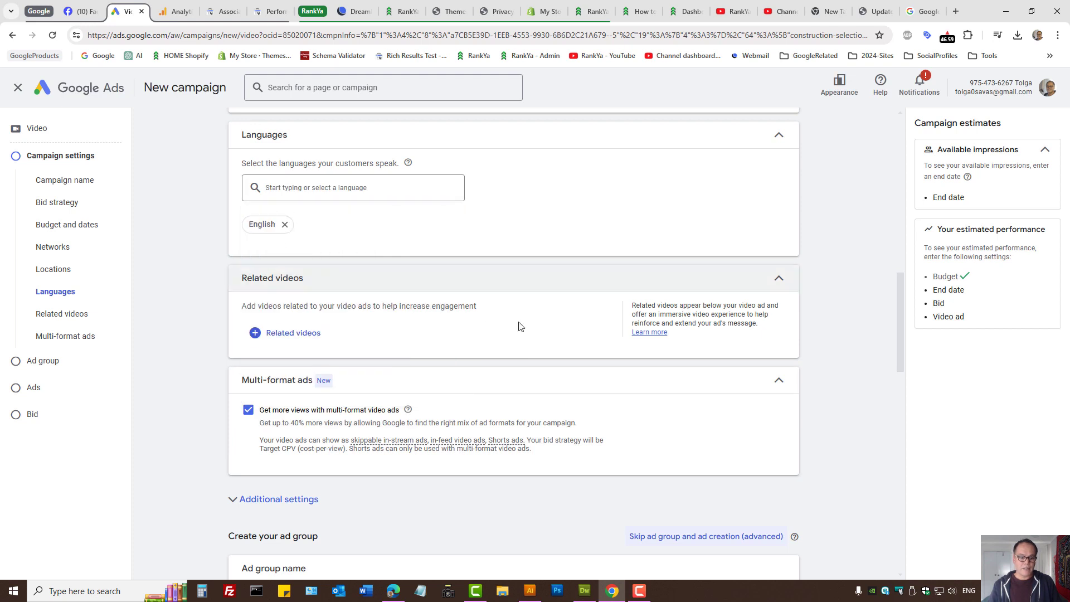
Step: View the options for adding related videos without adding any, and read the description of multi-format video ads
left_click(285, 335)
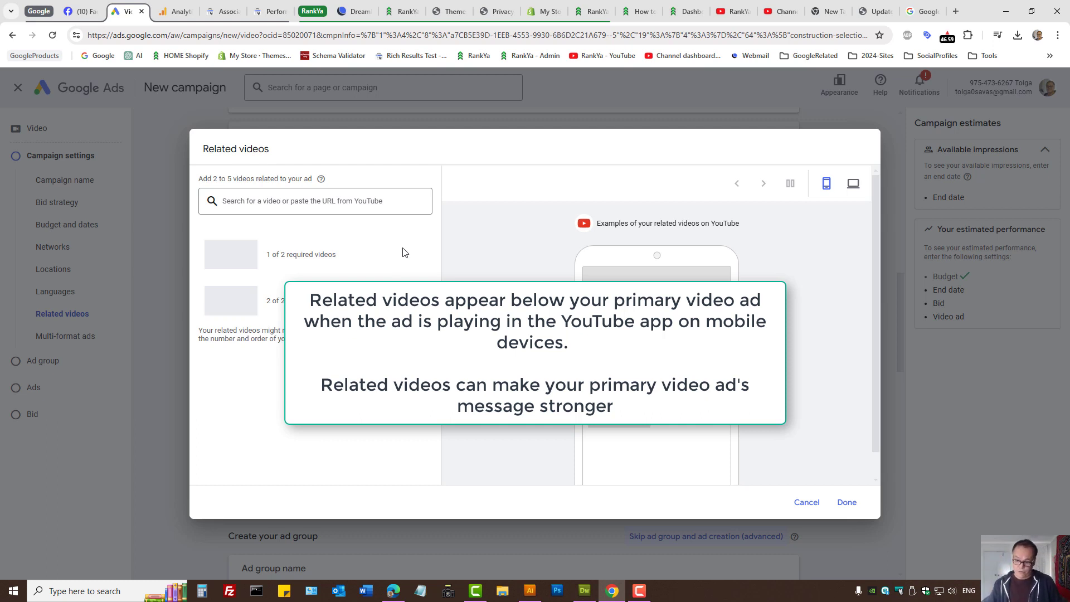
left_click(807, 504)
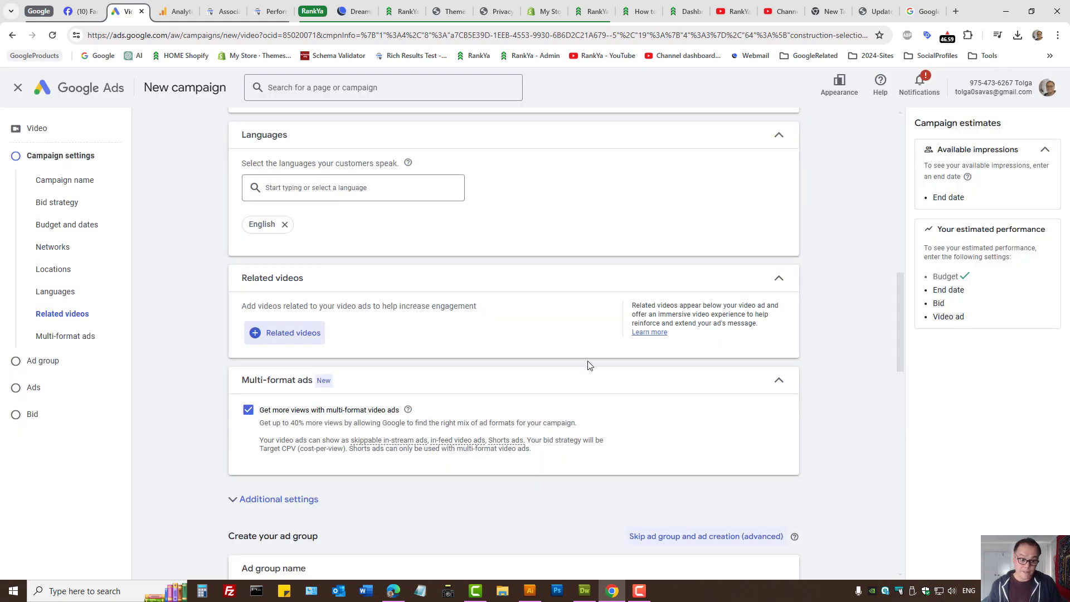
scroll(590, 365, "down", 3)
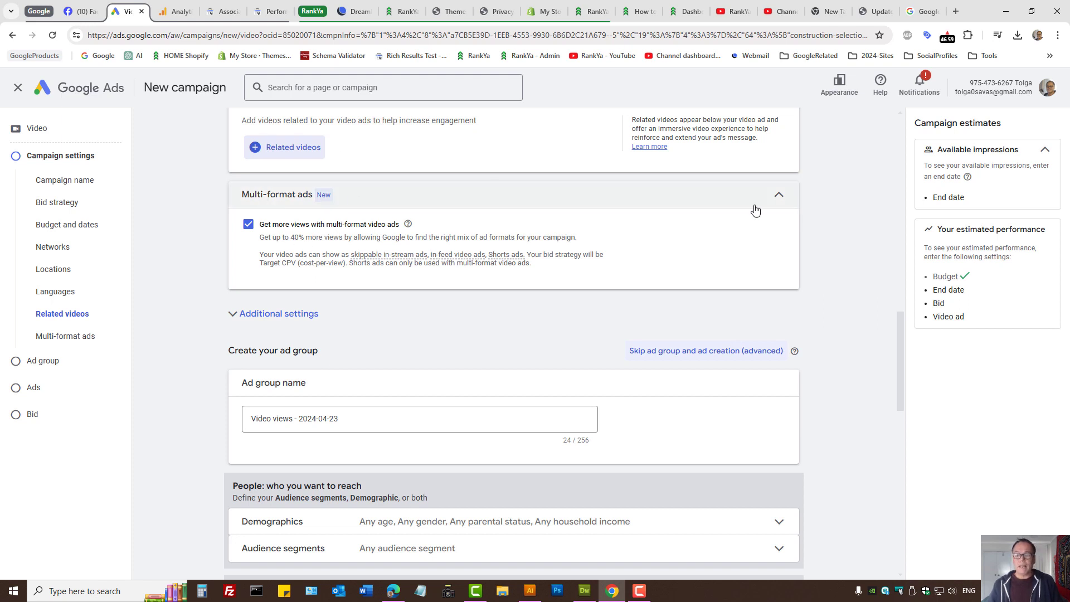
left_click(780, 198)
left_click(780, 198)
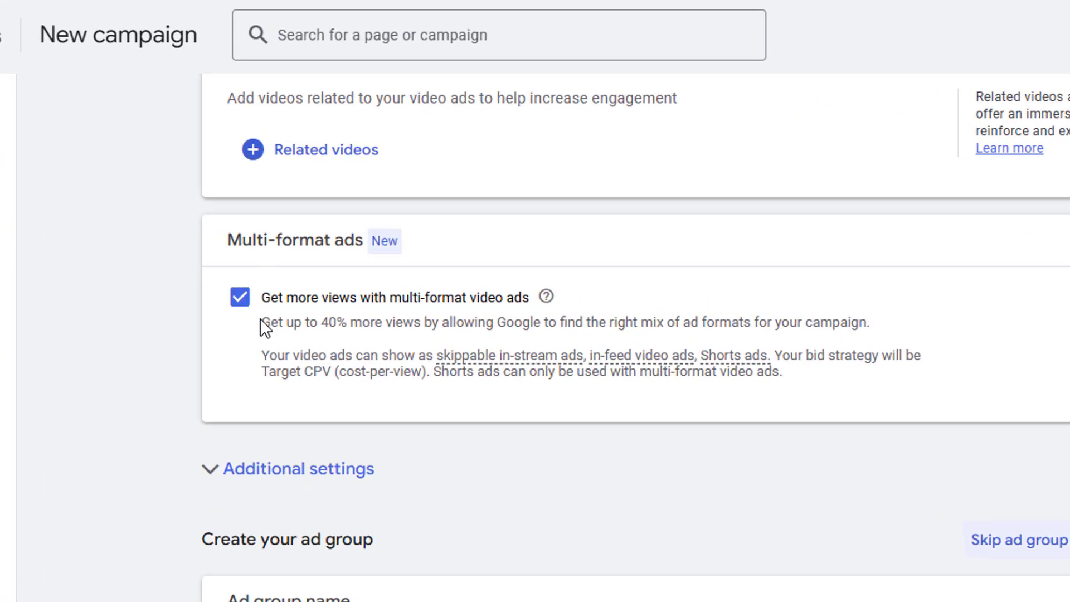
left_click_drag(259, 237, 305, 237)
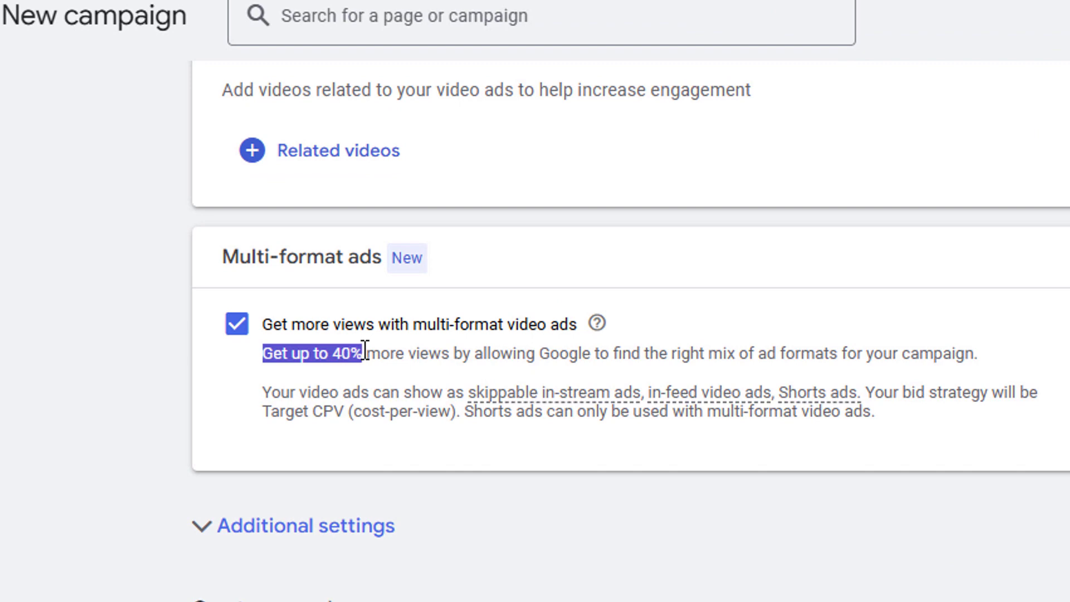
left_click_drag(365, 353, 883, 353)
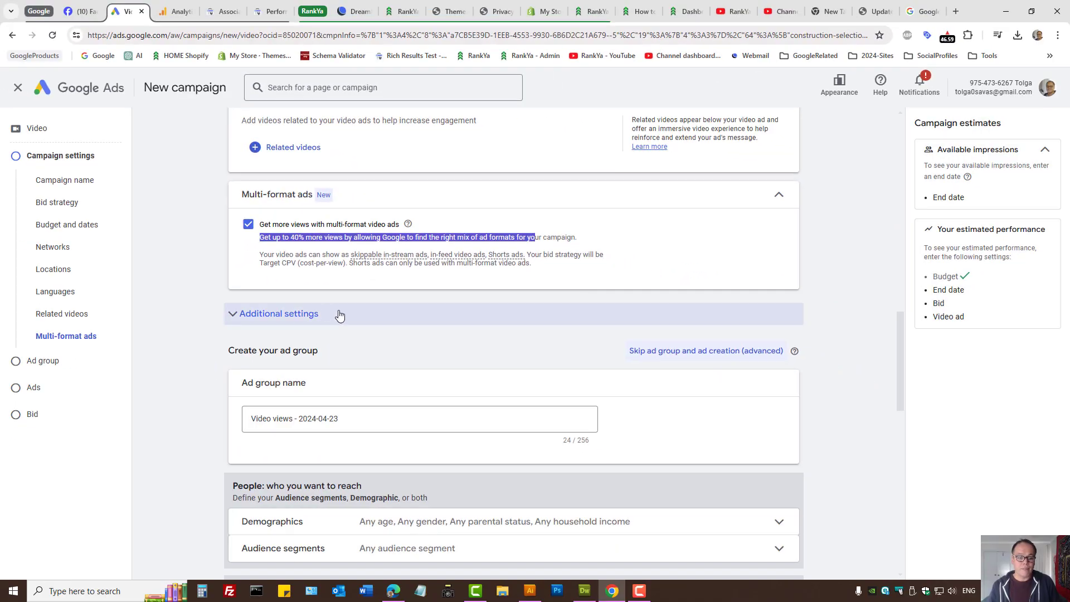
Step: Try specific device targeting in the additional settings, excluding computers and mobile phones and keeping tablets and TV screens
left_click(326, 314)
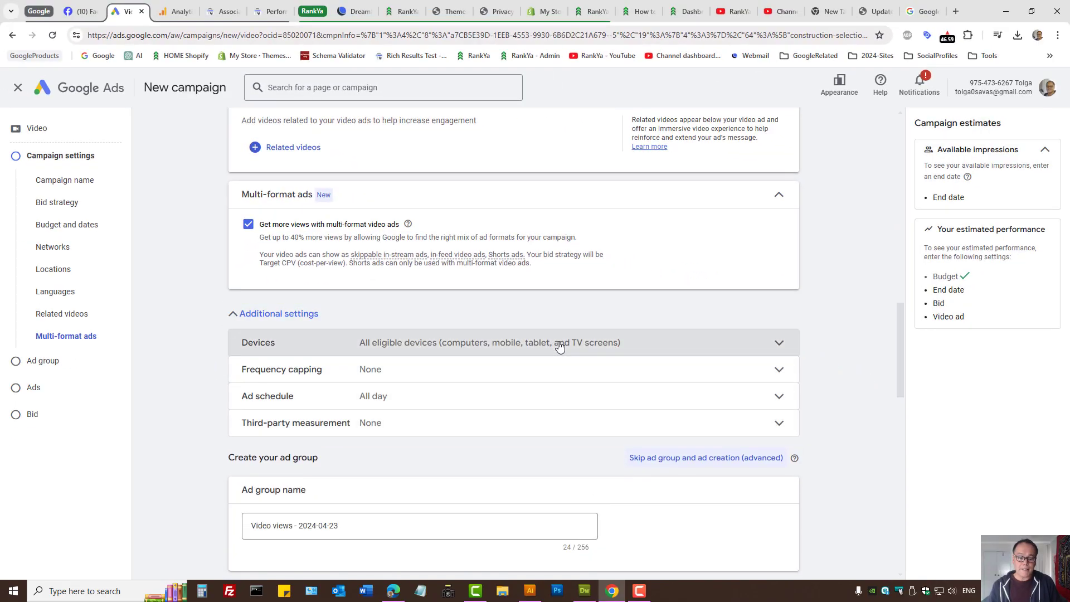
left_click(559, 346)
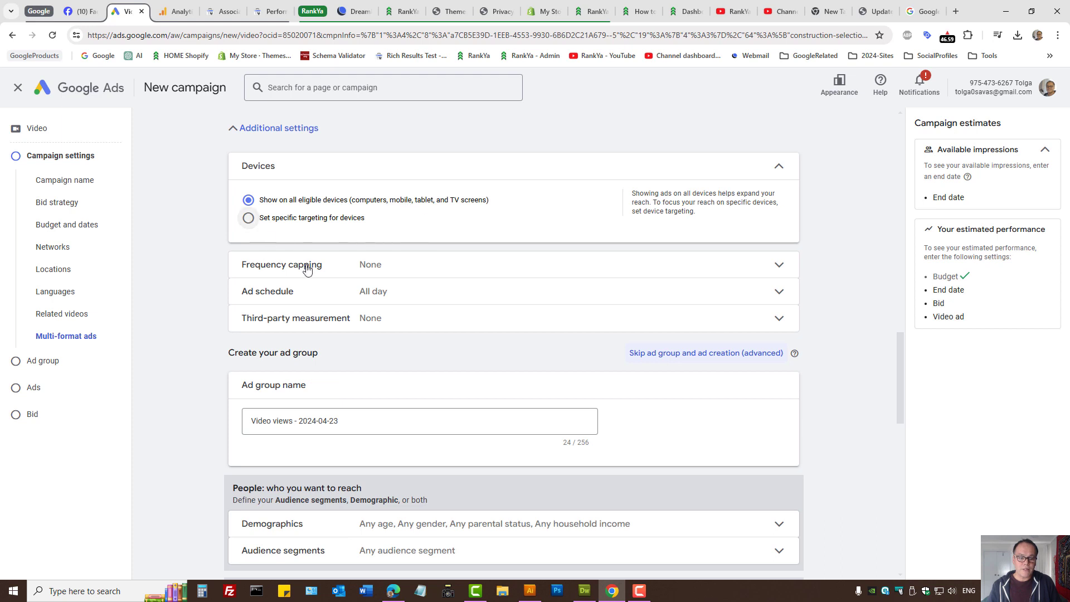
left_click(248, 218)
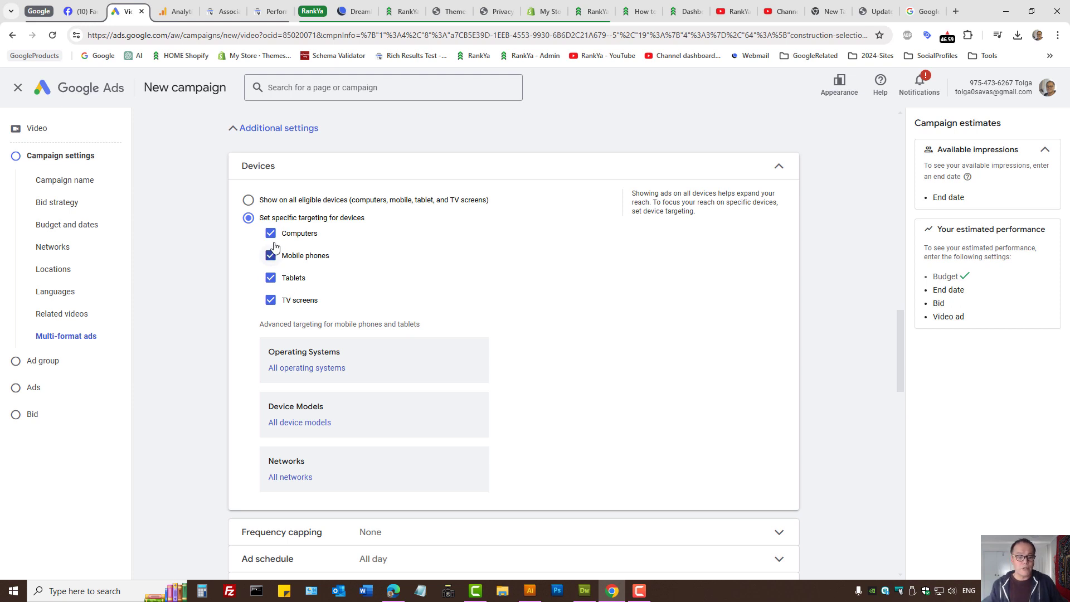
left_click(271, 233)
left_click(270, 255)
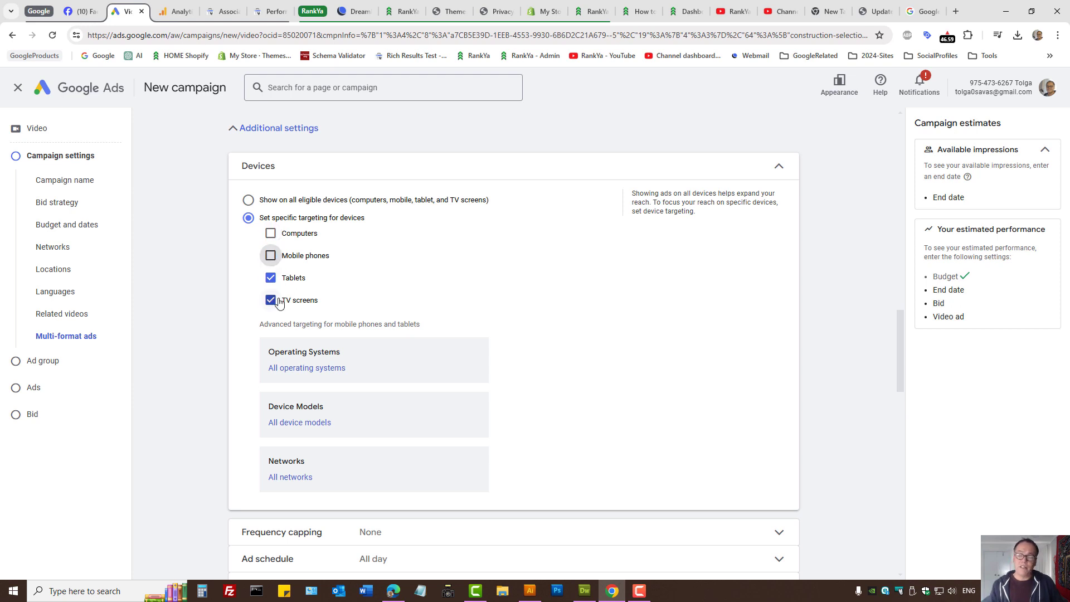
left_click(271, 277)
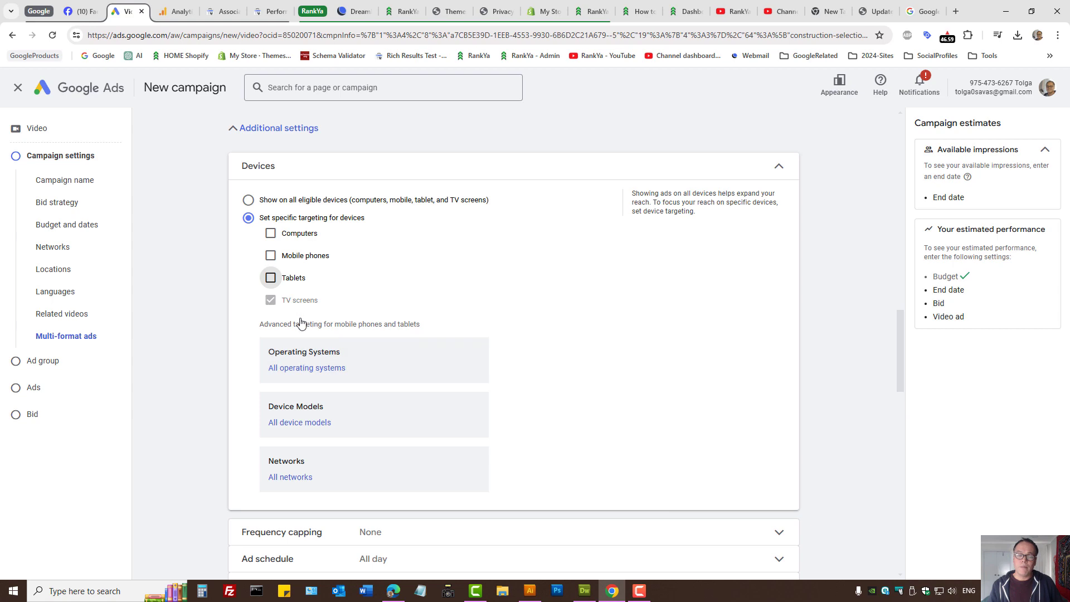
left_click(270, 277)
Step: Return the device targeting to showing ads on all eligible devices
scroll(318, 248, "up", 10)
scroll(321, 254, "up", 7)
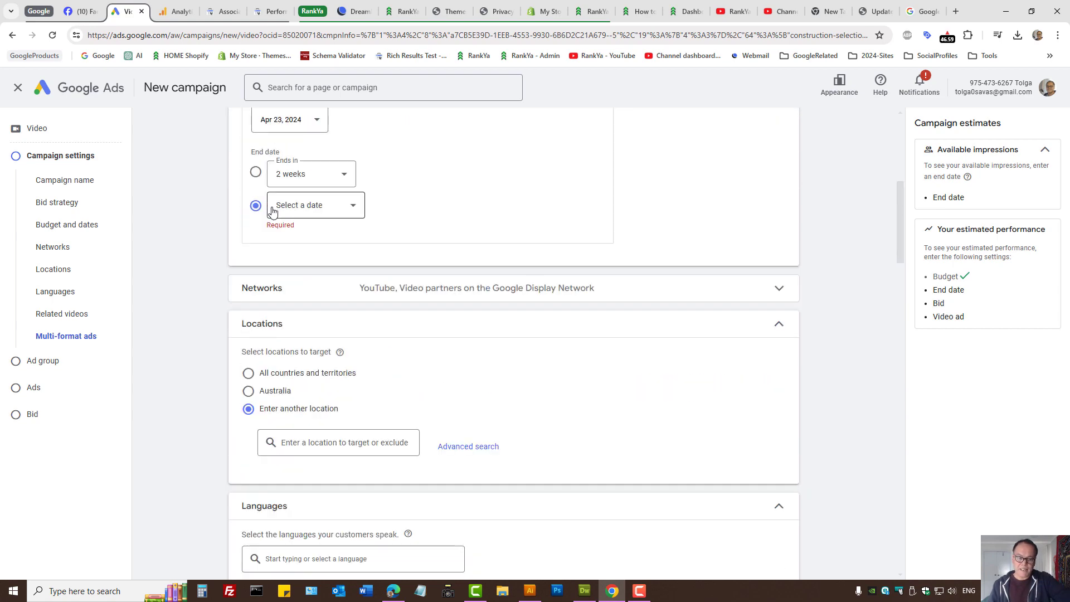
scroll(383, 334, "down", 10)
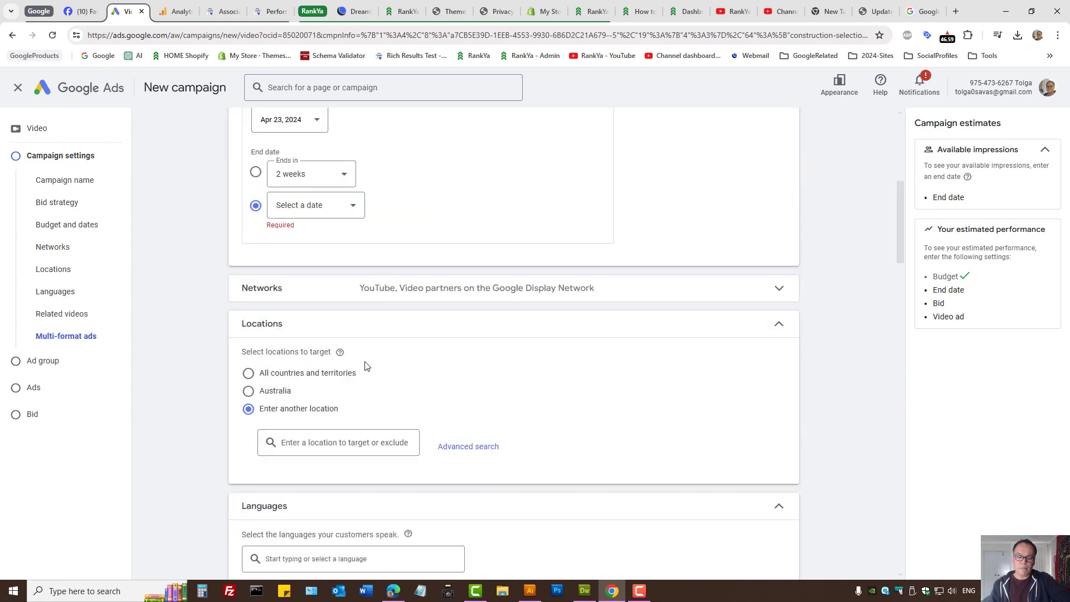
scroll(358, 375, "down", 6)
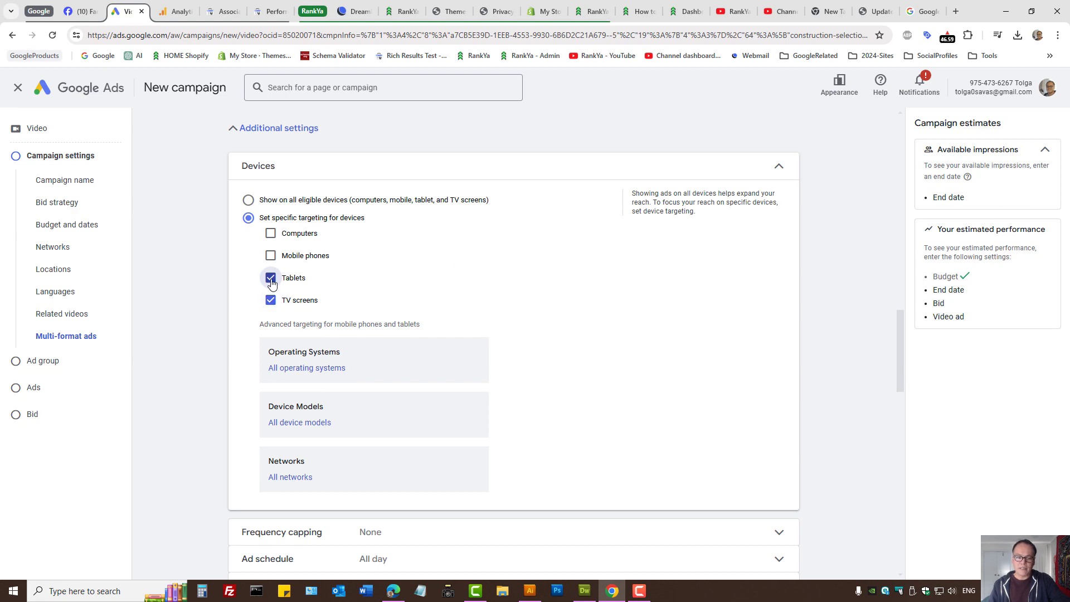
left_click(248, 201)
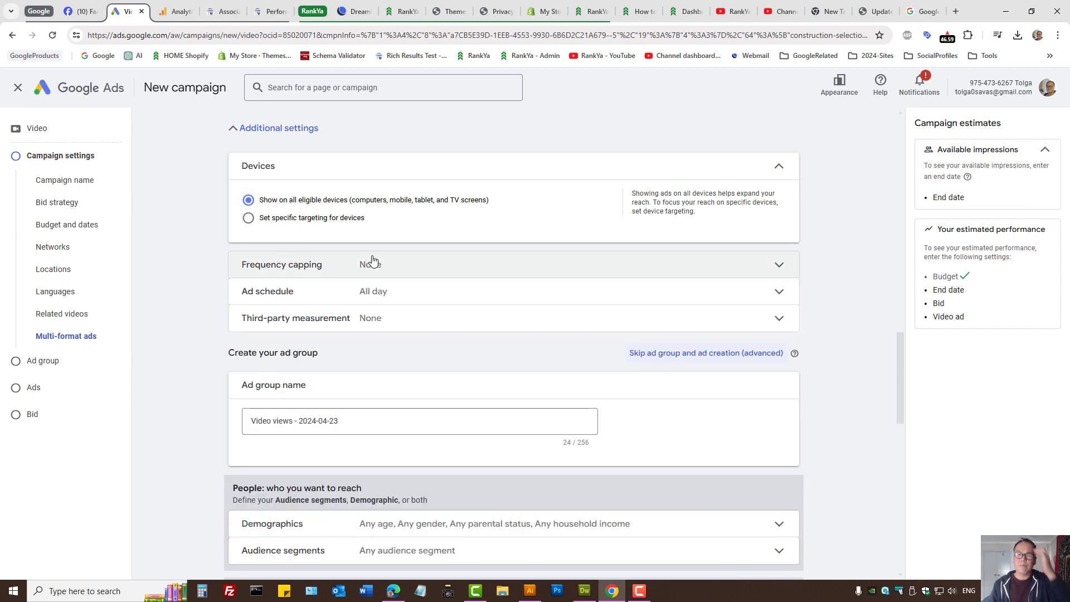
Step: Expand the campaign's bid strategy settings and read the explanation of Target CPV (cost-per-view)
scroll(463, 320, "up", 15)
scroll(377, 390, "down", 7)
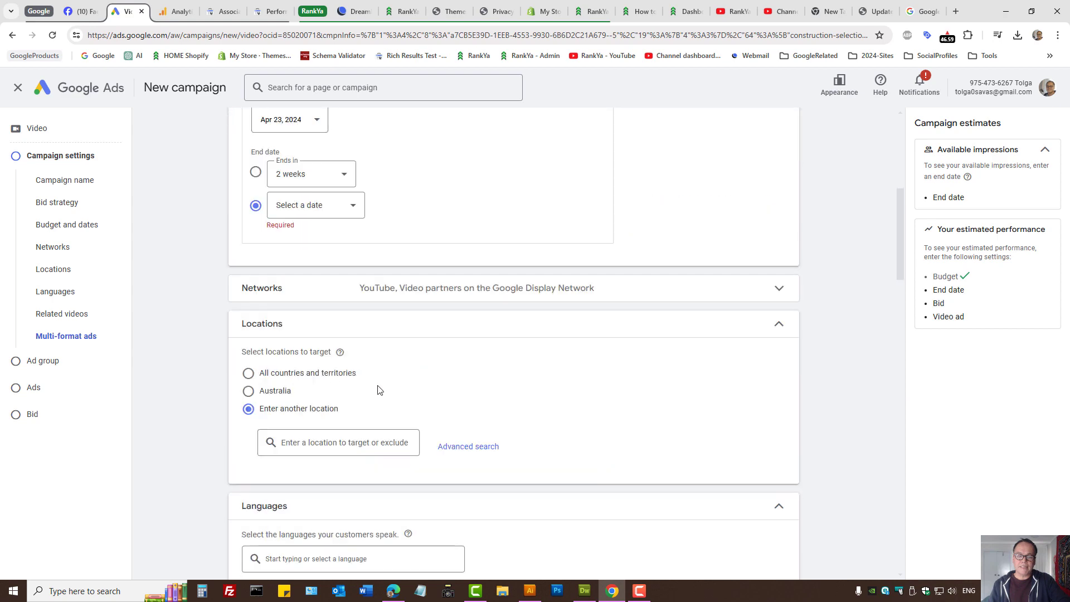
scroll(363, 377, "up", 7)
left_click(342, 322)
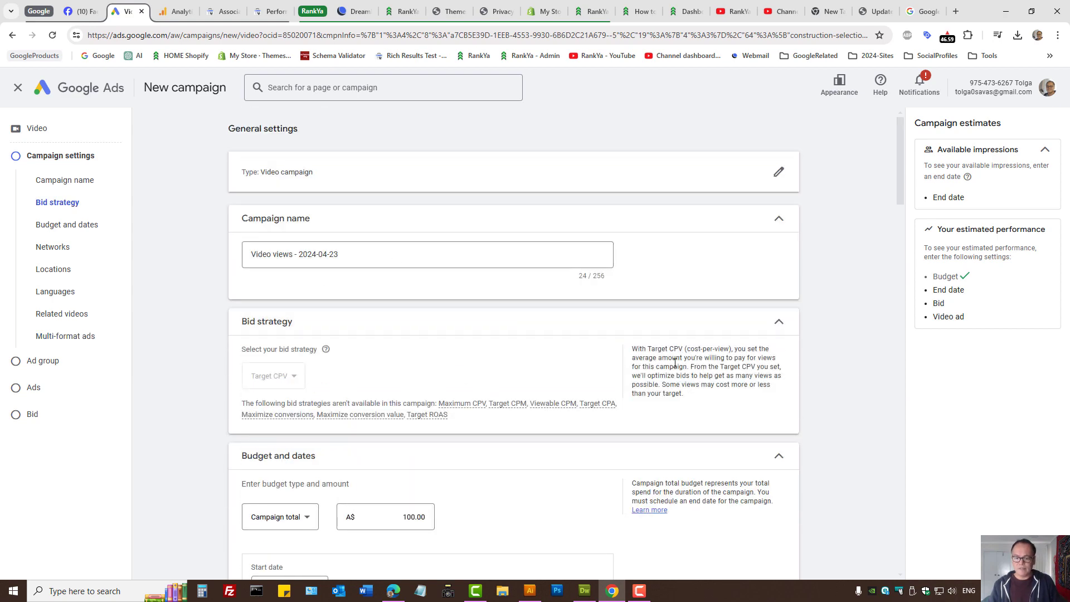
left_click_drag(683, 350, 749, 351)
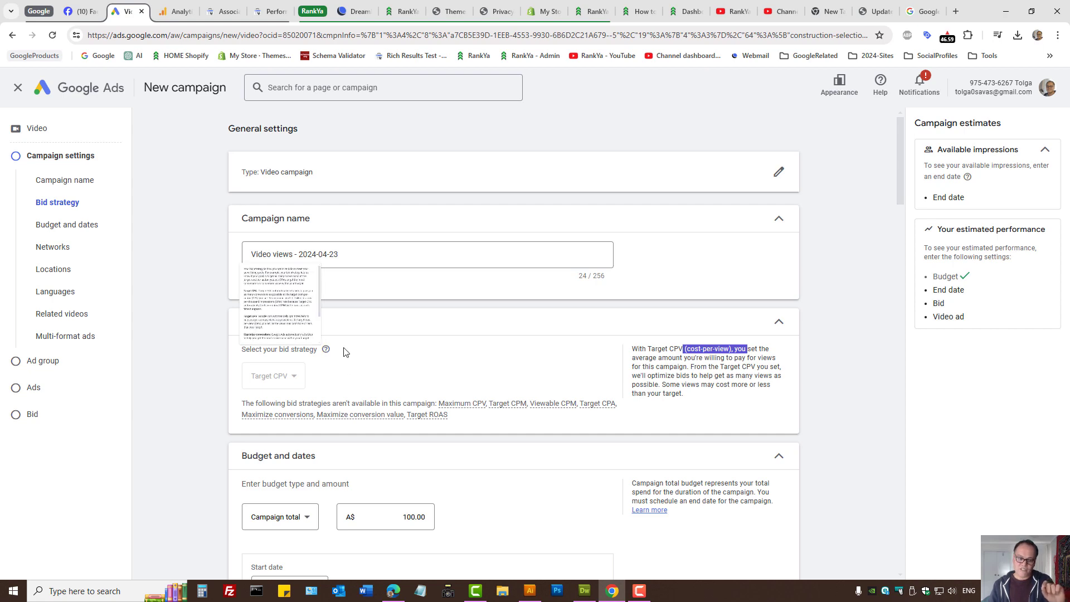
Step: Review the campaign's bid strategy settings together with its budget and dates
left_click(455, 376)
scroll(456, 377, "down", 3)
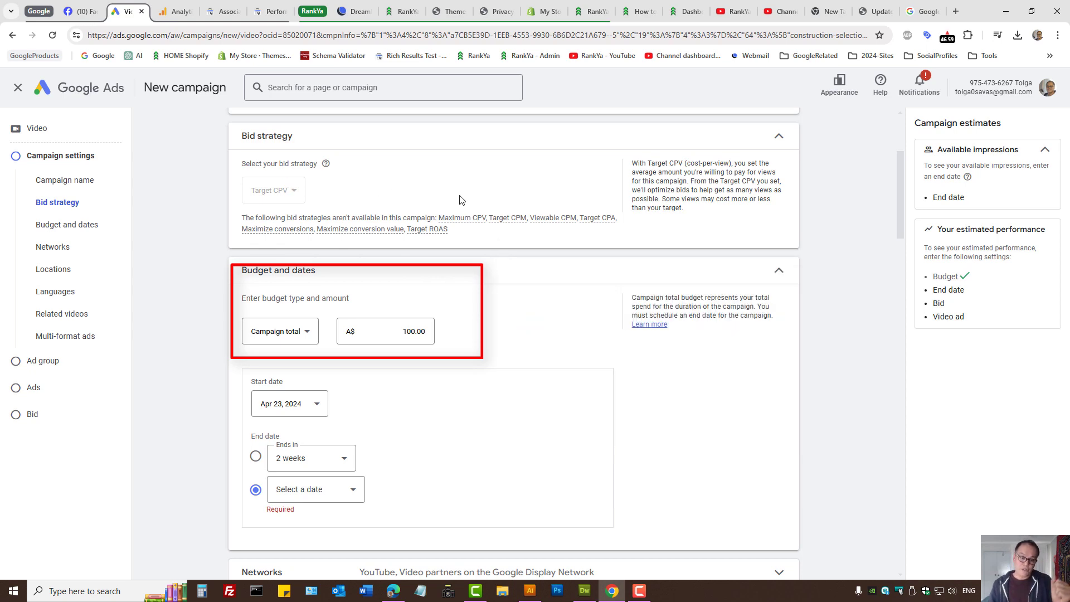
scroll(462, 211, "down", 3)
scroll(483, 262, "up", 3)
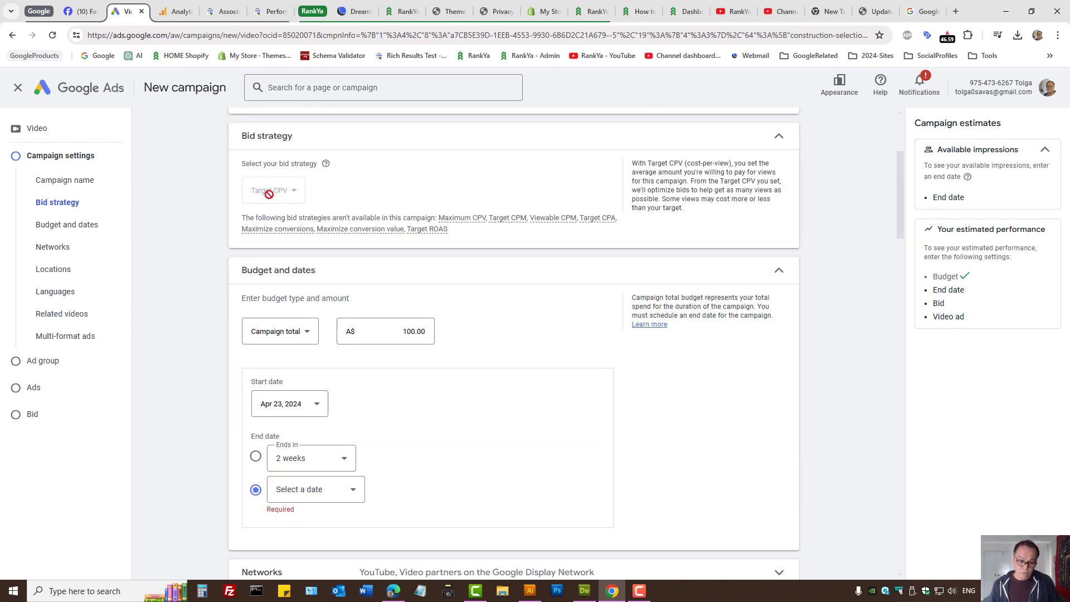
Step: Try specific device targeting in the additional settings and return to showing ads on all eligible devices
scroll(468, 301, "down", 13)
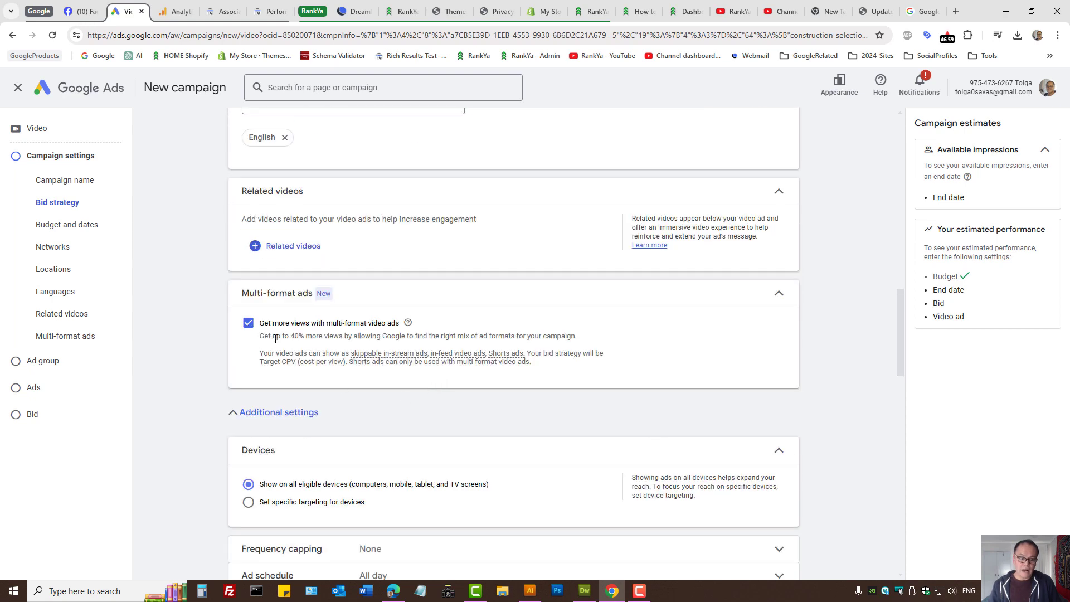
left_click(277, 506)
scroll(312, 490, "down", 3)
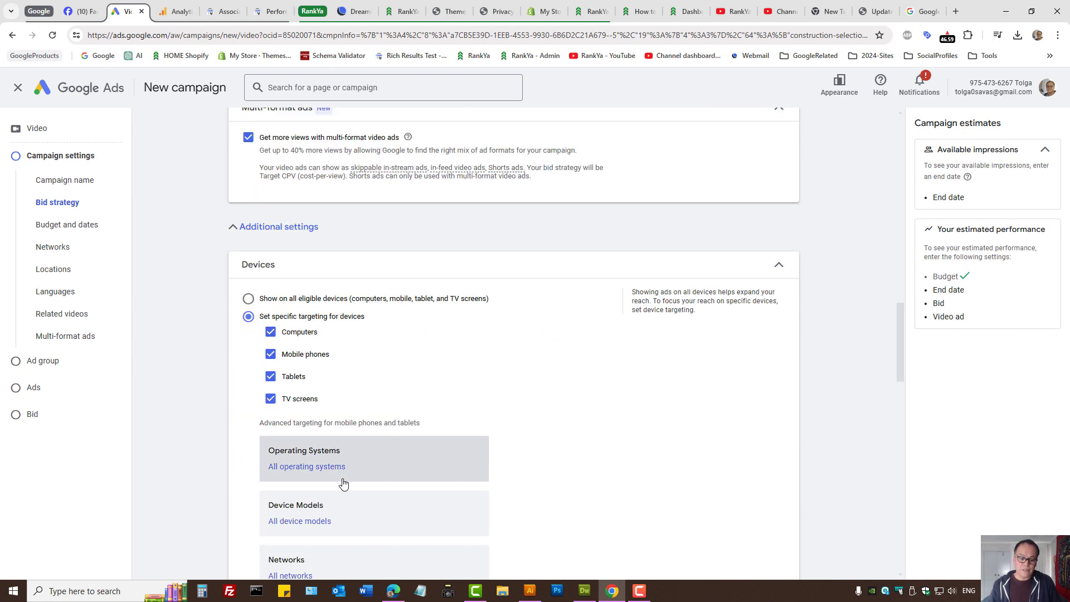
left_click(248, 302)
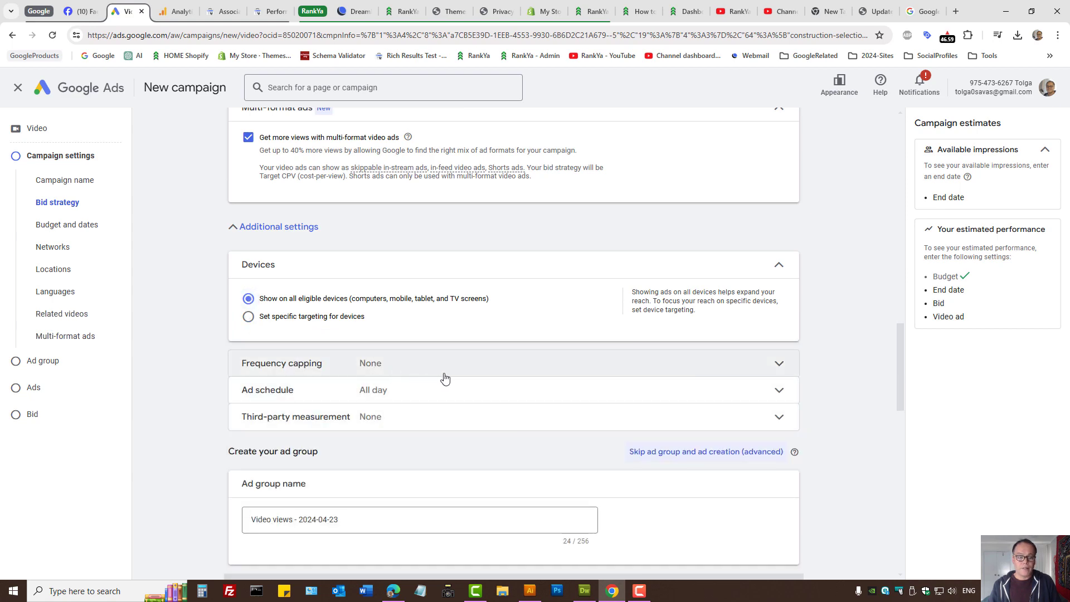
Step: Try a frequency cap of 5 impressions per week for the campaign, and remove the impression cap
left_click(428, 370)
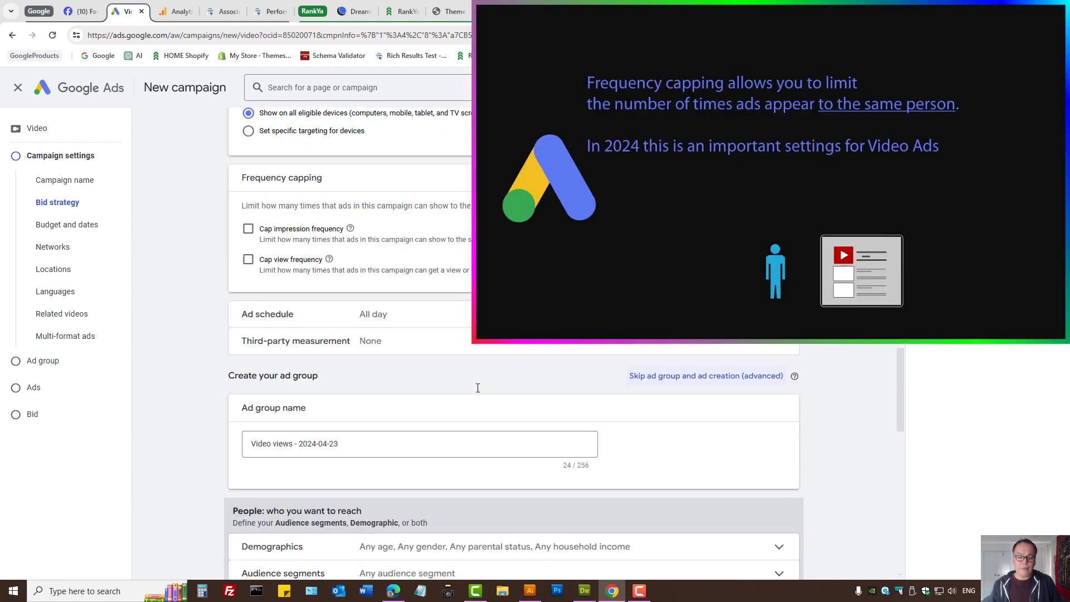
left_click(256, 233)
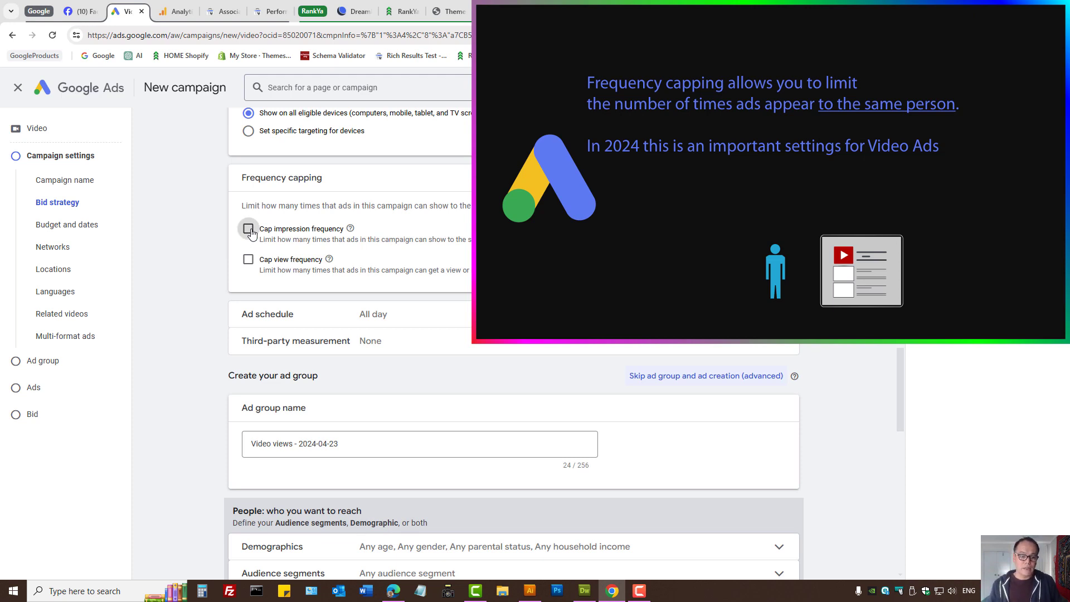
left_click(288, 281)
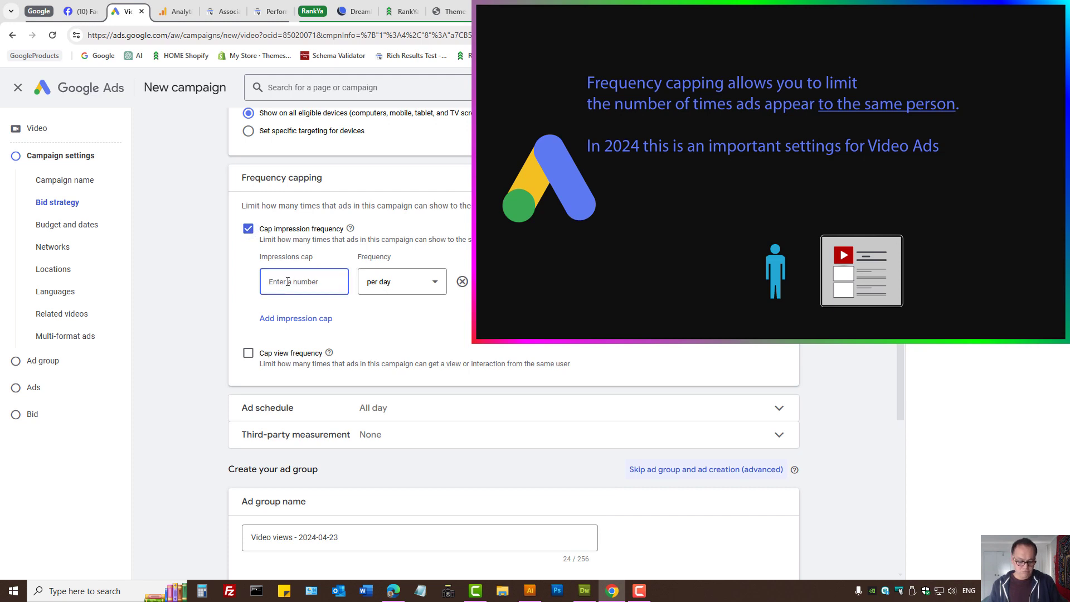
type("5")
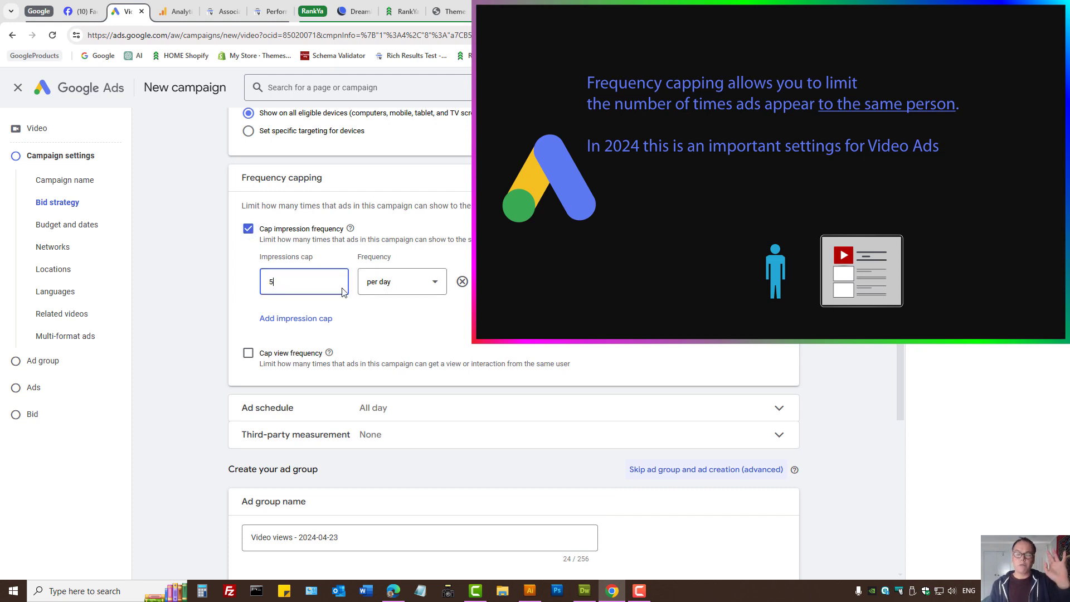
left_click(390, 283)
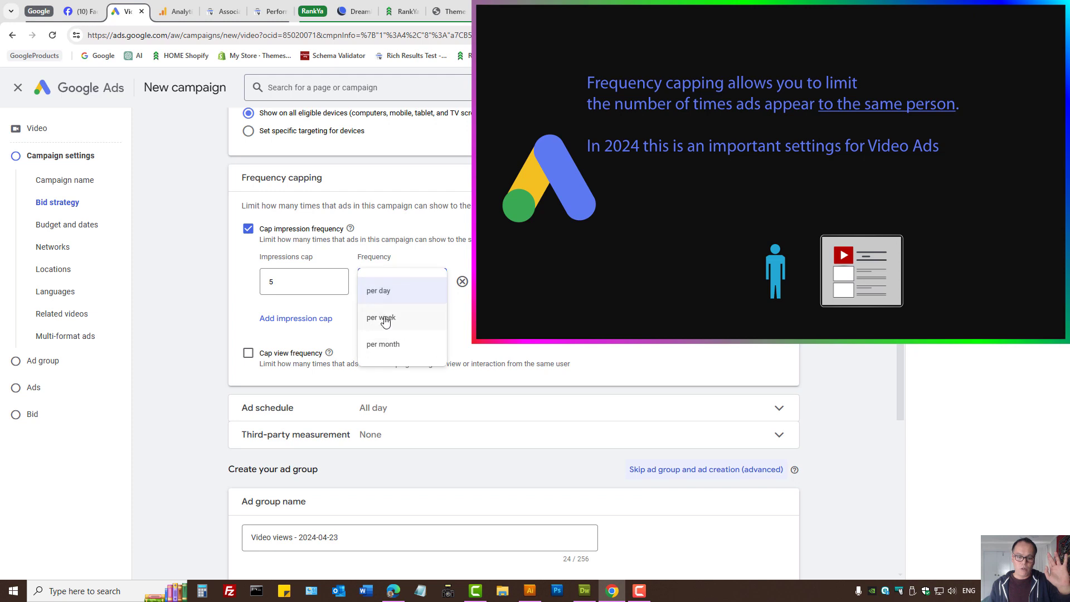
left_click(385, 319)
key("shift+Tab")
key("BackSpace")
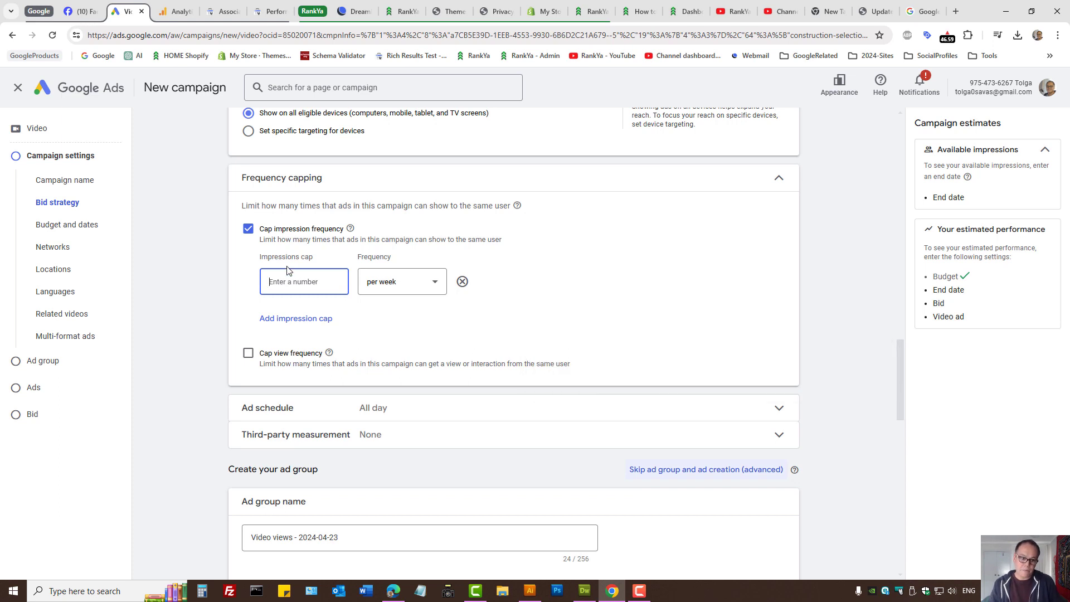
left_click(248, 229)
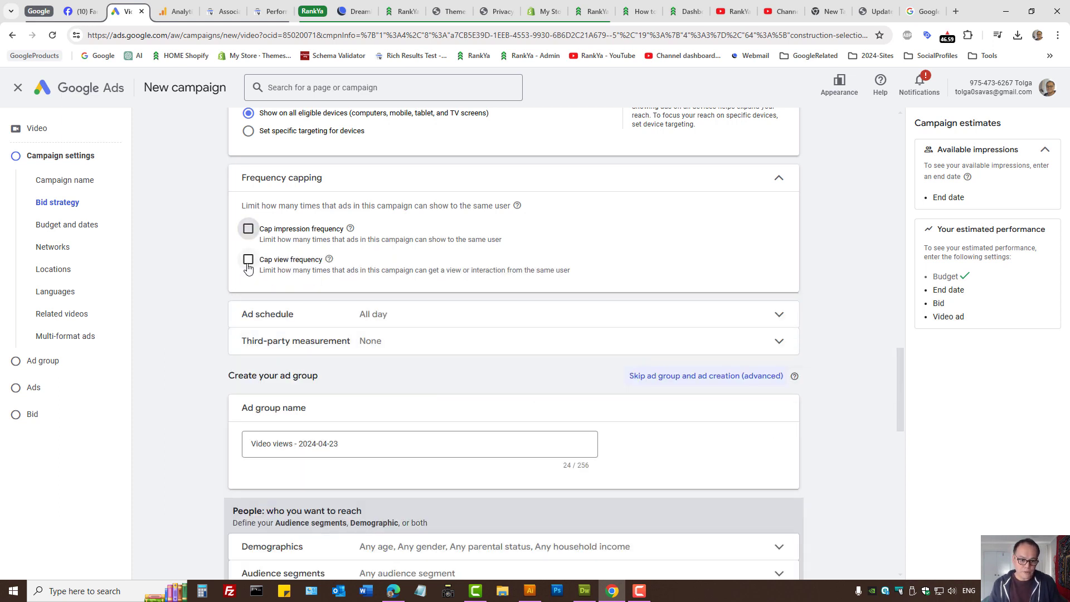
Step: Try a view frequency cap of 2 views per day in the frequency capping settings, and remove it
left_click(248, 259)
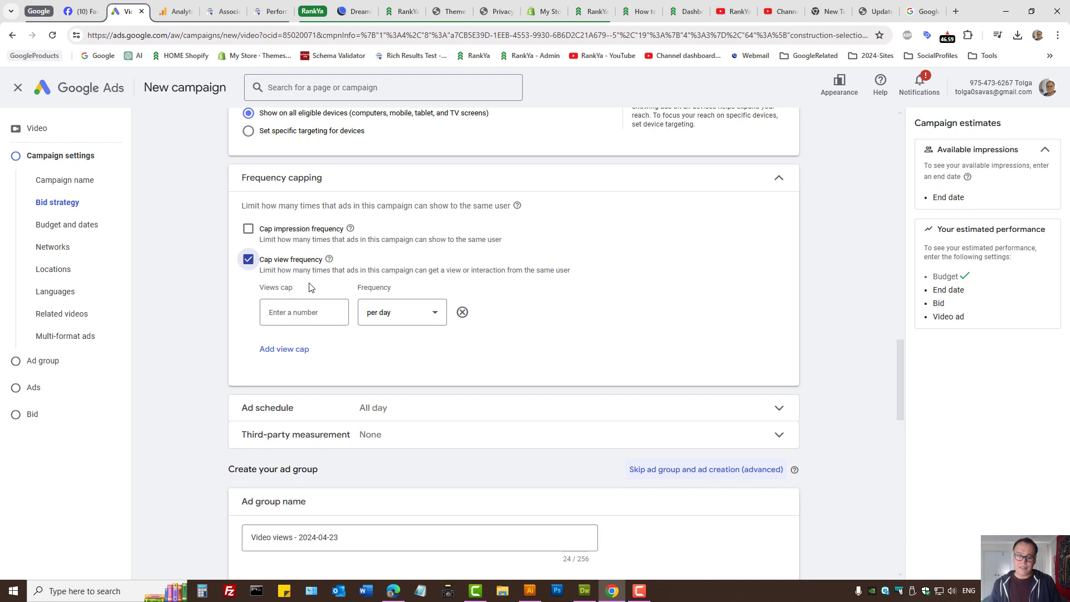
left_click(305, 313)
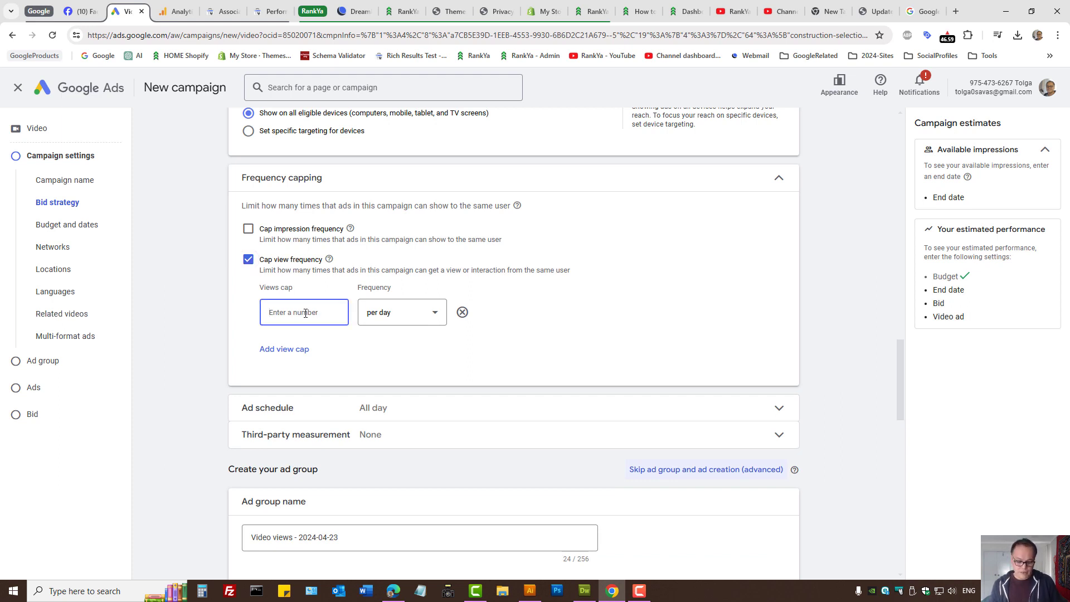
type("2")
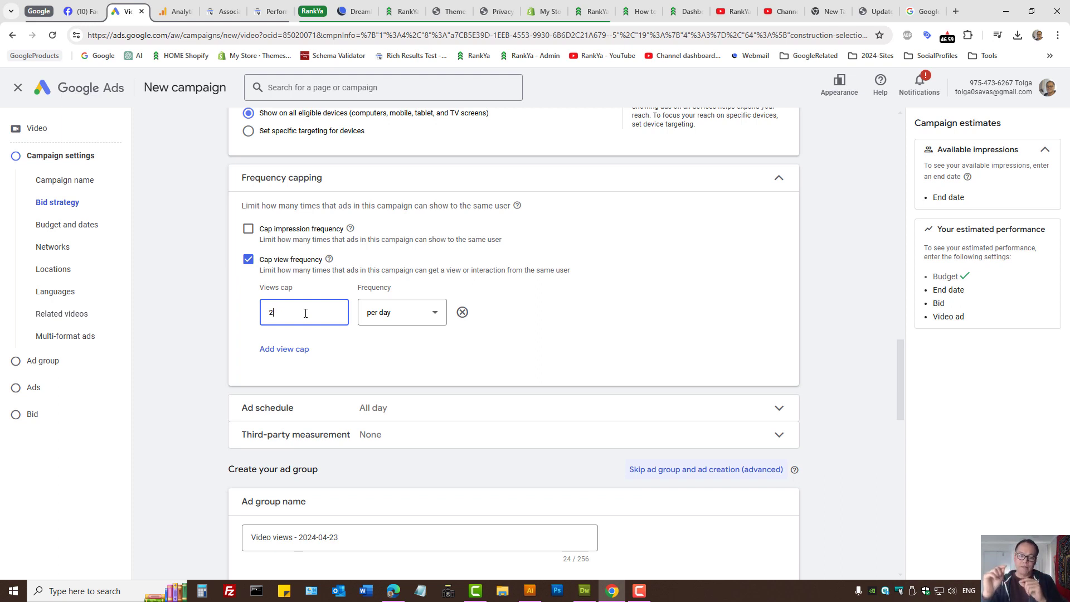
scroll(305, 312, "up", 2)
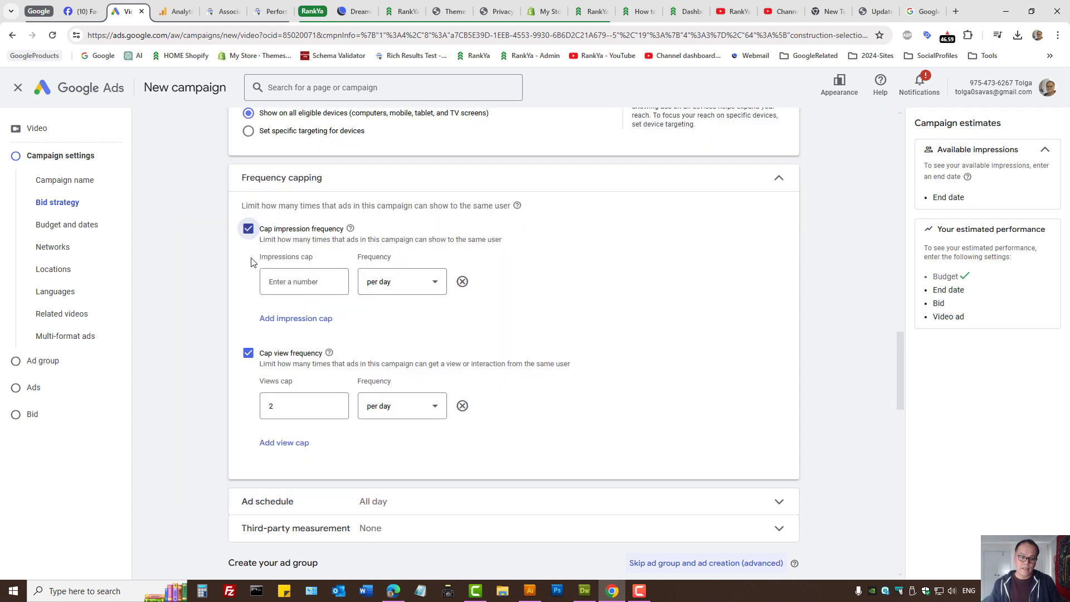
left_click(248, 229)
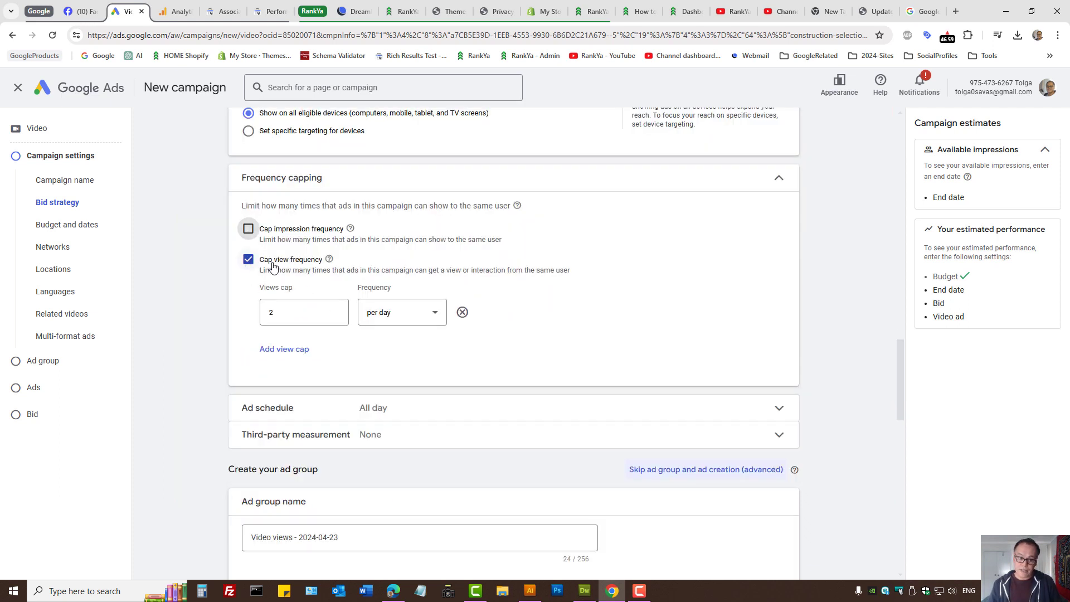
left_click(288, 310)
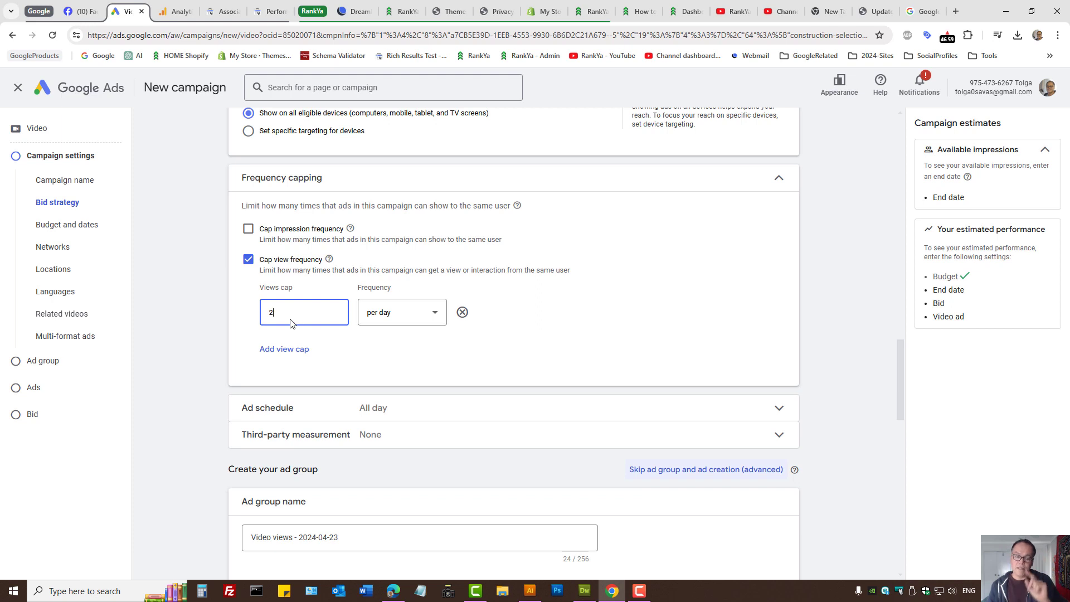
key("BackSpace")
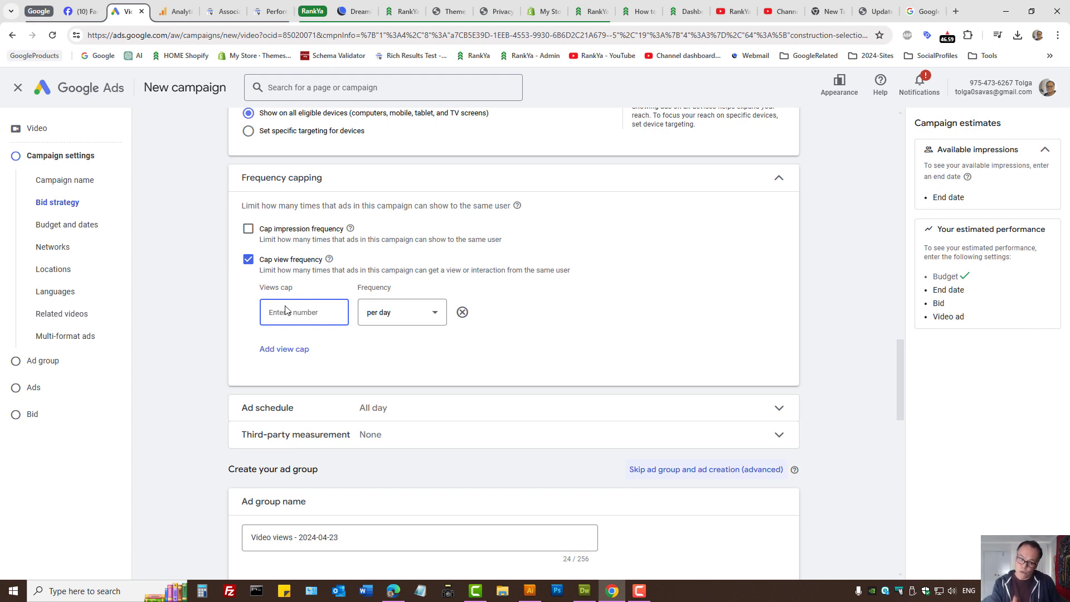
left_click(248, 259)
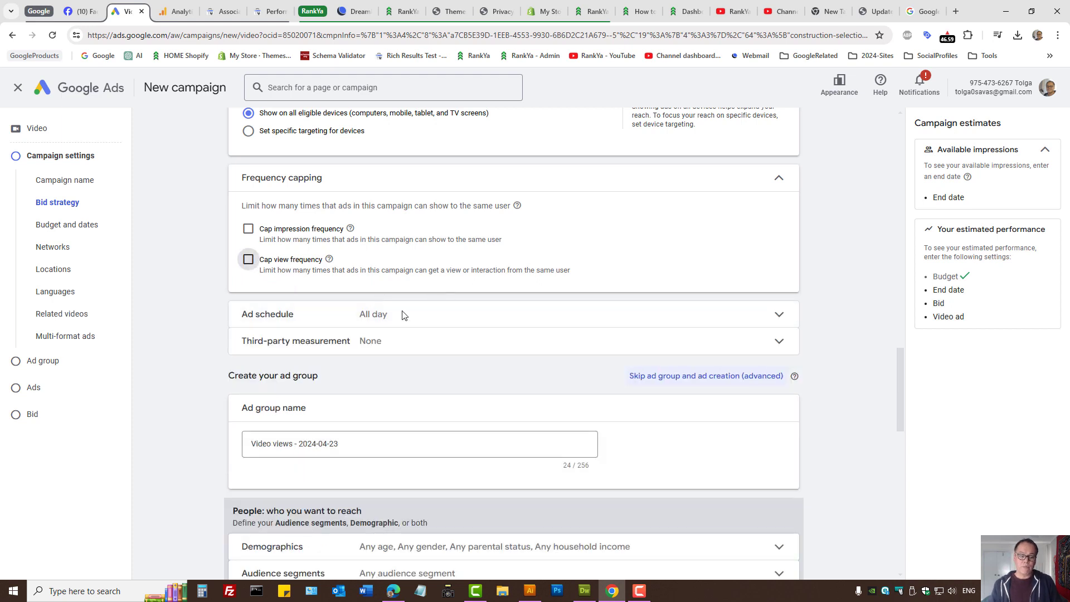
Step: Expand the campaign's ad schedule and third-party measurement settings and read their options
left_click(306, 321)
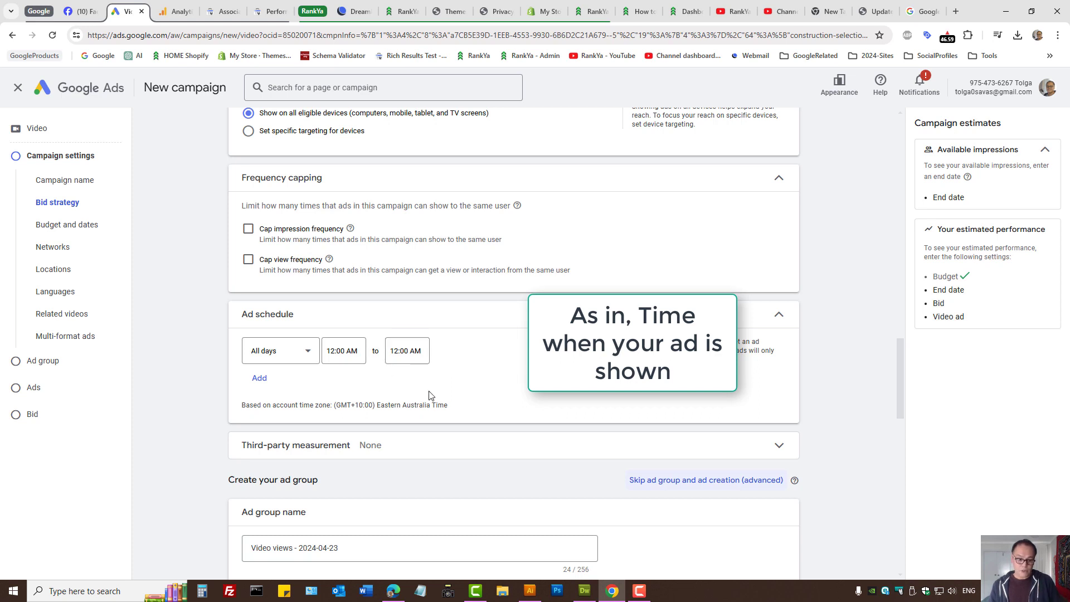
scroll(432, 396, "down", 3)
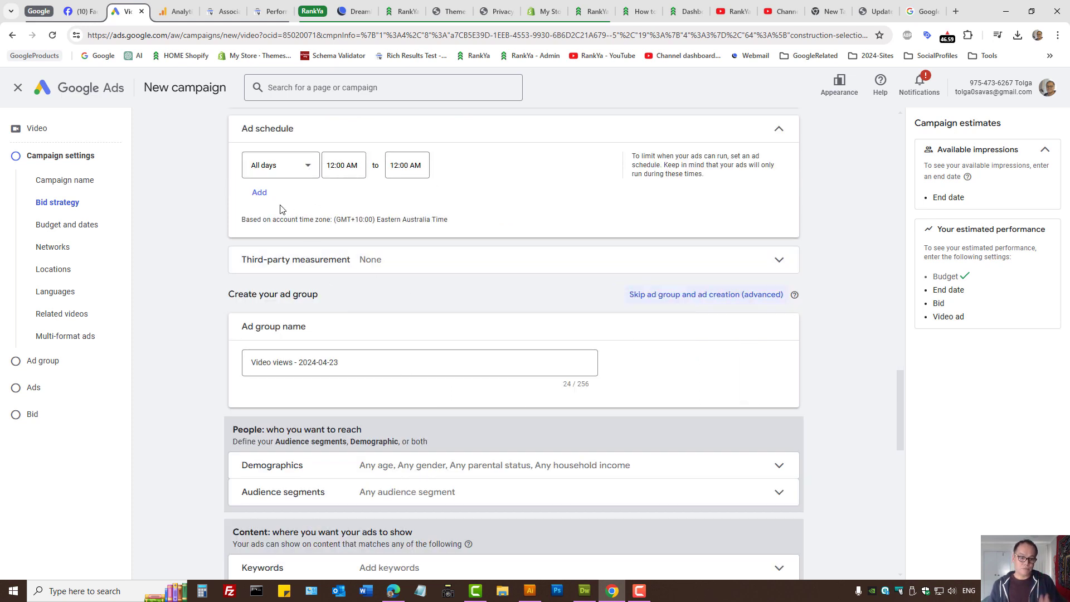
left_click(347, 266)
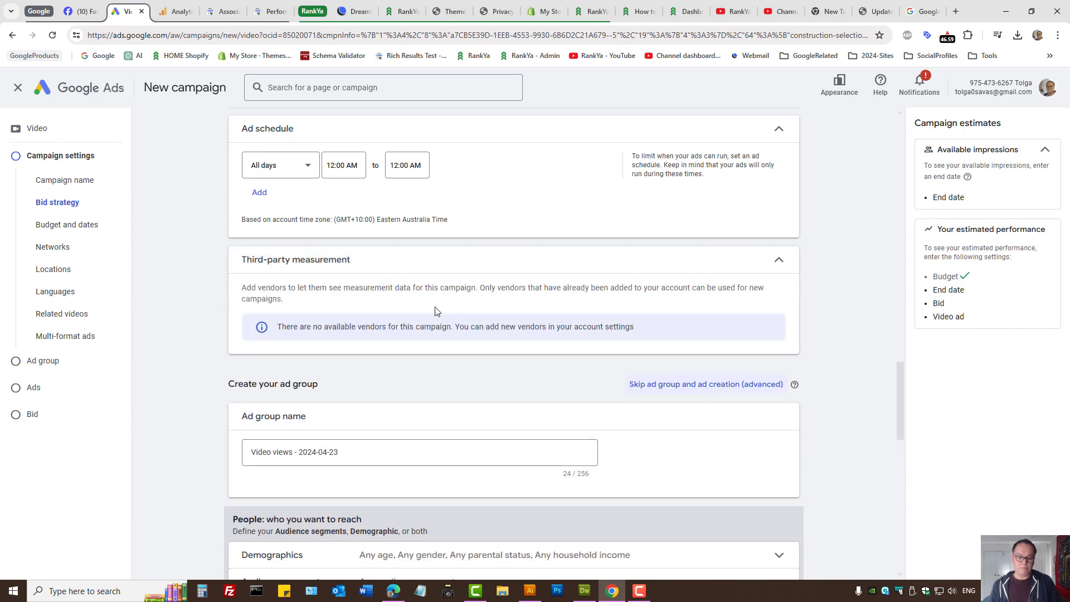
Step: View the ad group's demographic targeting options for gender, age, parental status and household income, and collapse them
scroll(424, 392, "down", 7)
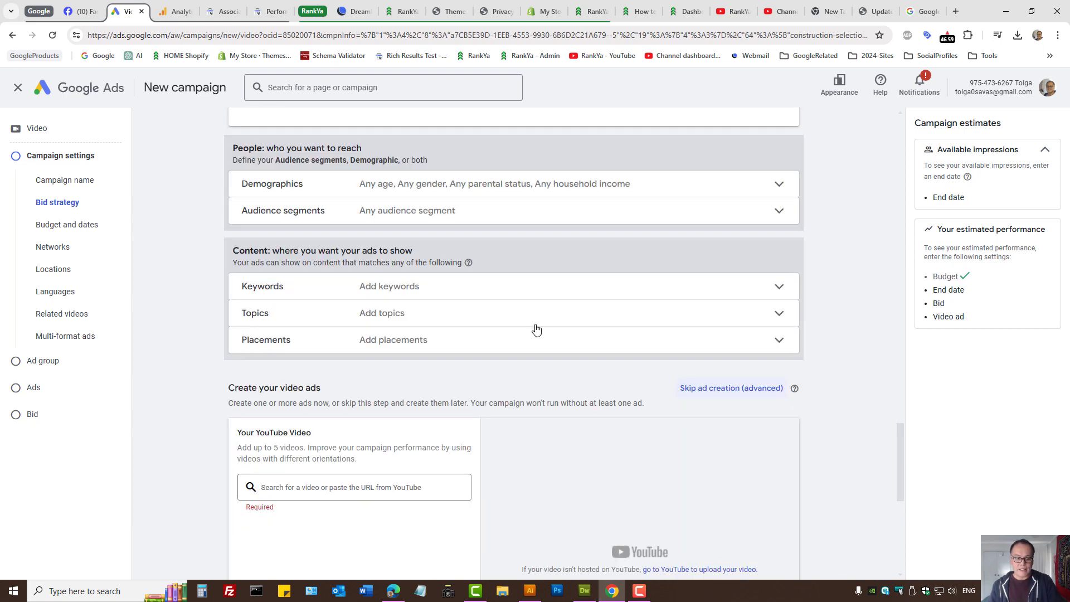
left_click(422, 189)
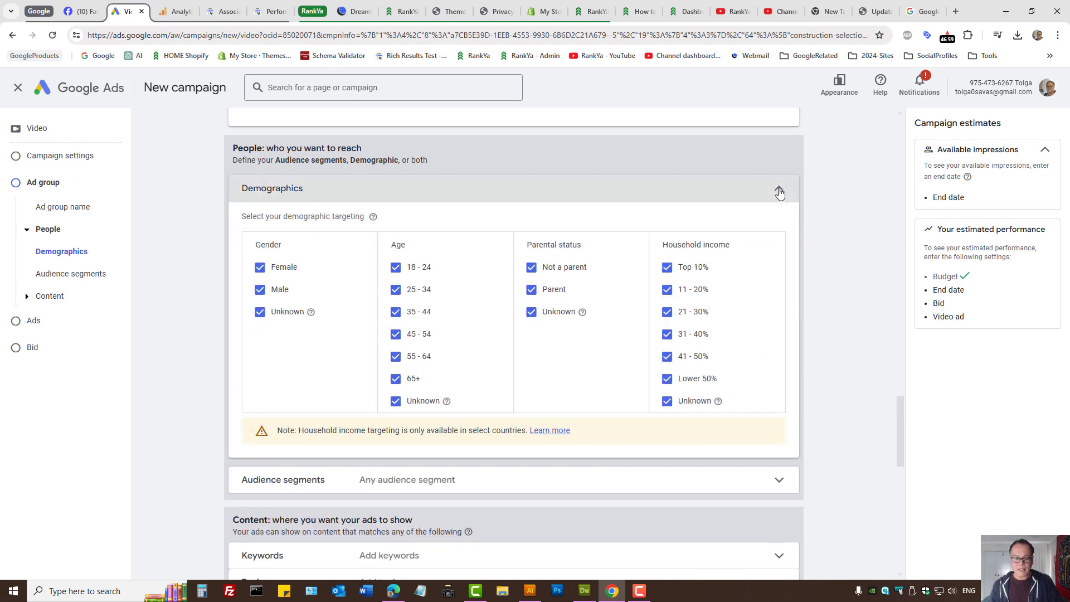
left_click(777, 188)
Step: Target the audience segment "Watched a video from rankyaseoservices" in the ad group
left_click(418, 211)
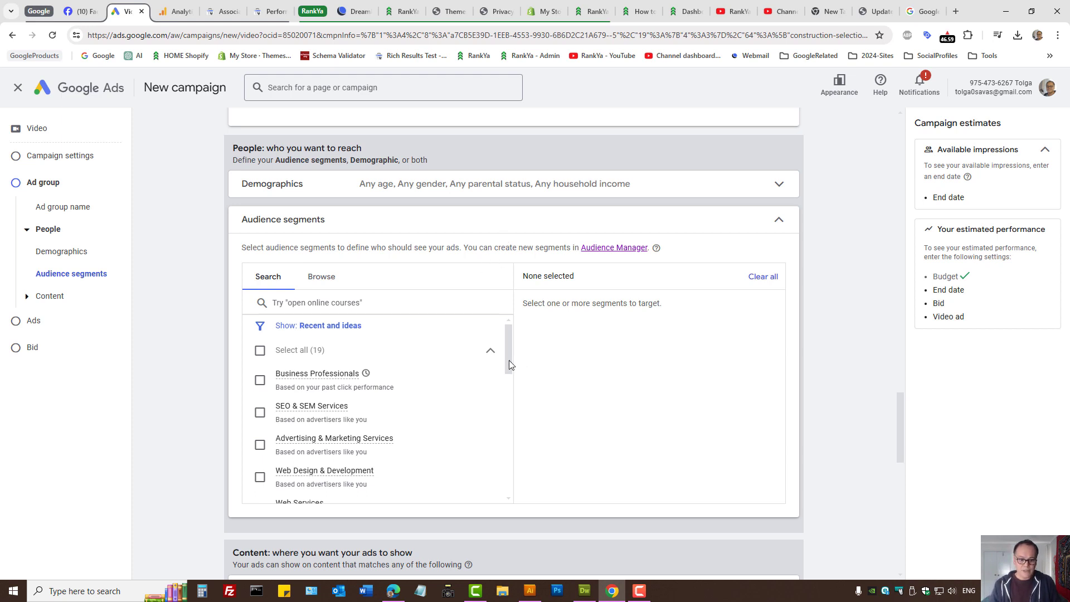
left_click_drag(508, 362, 527, 495)
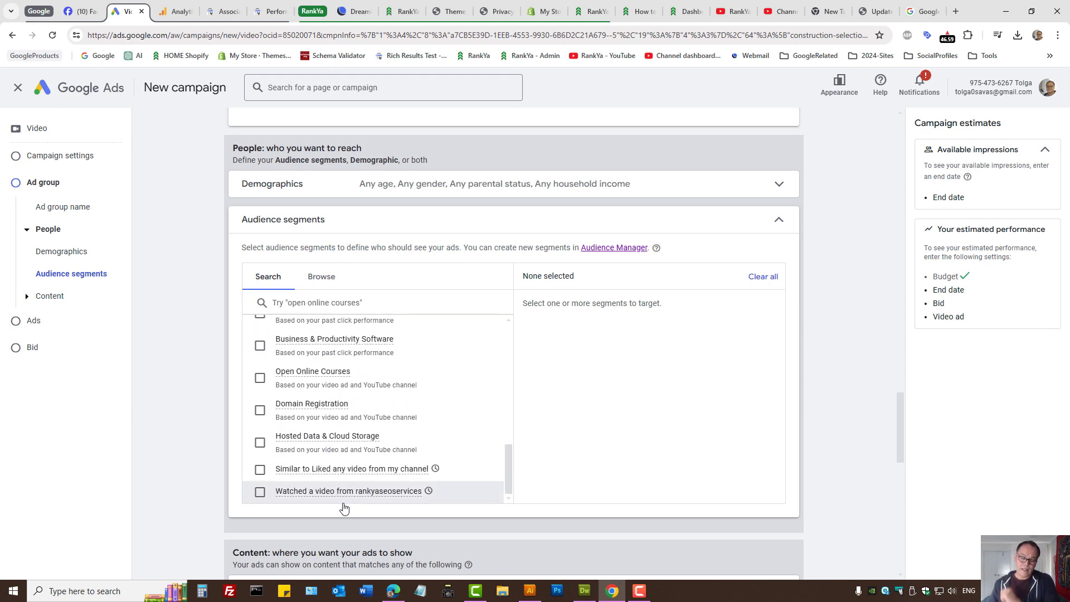
left_click(261, 492)
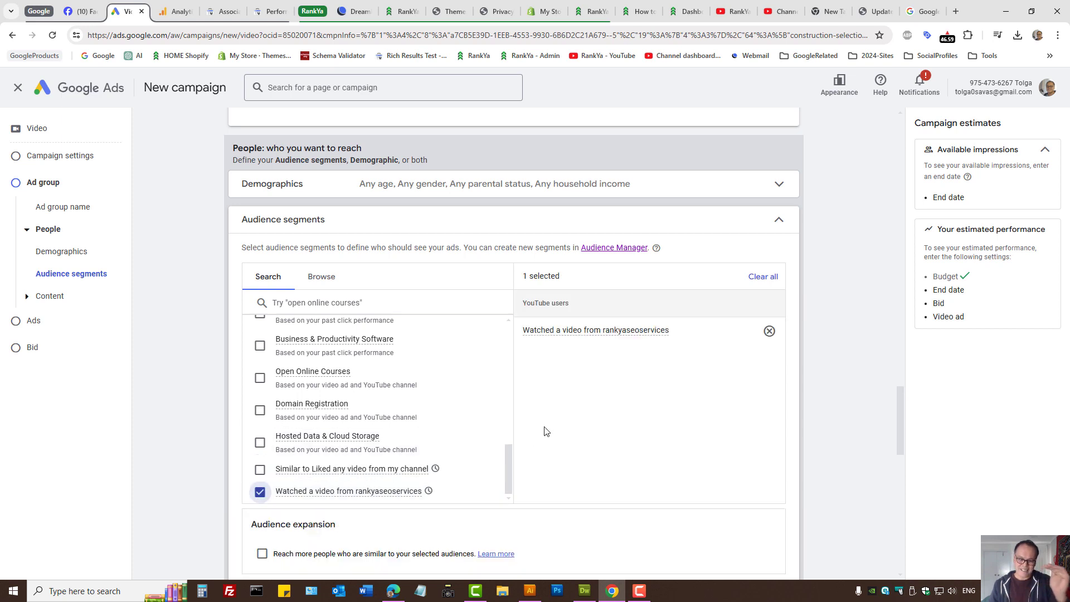
scroll(545, 431, "down", 3)
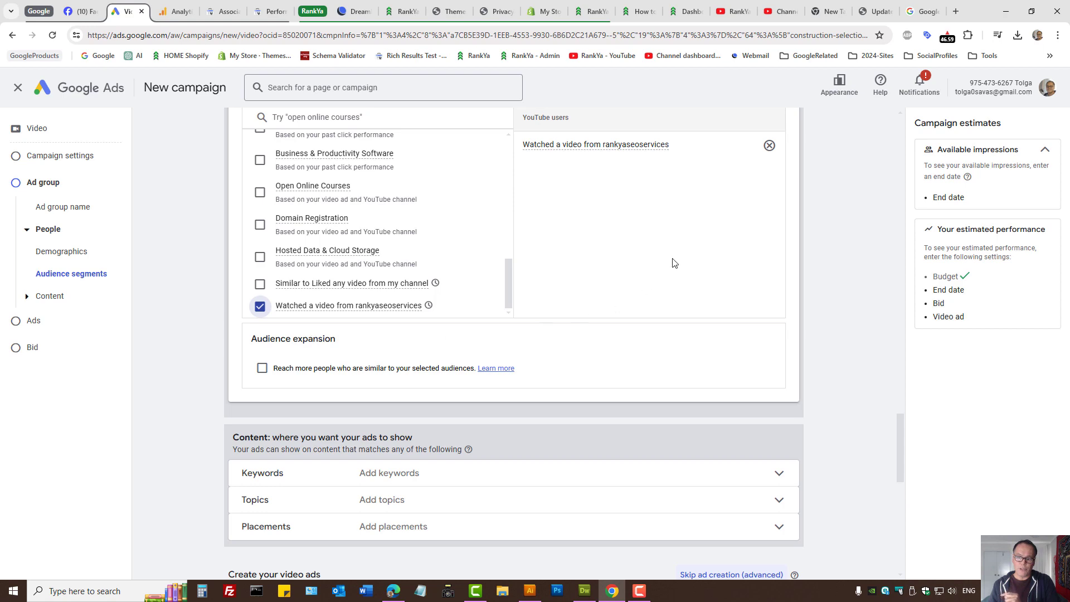
scroll(531, 407, "down", 3)
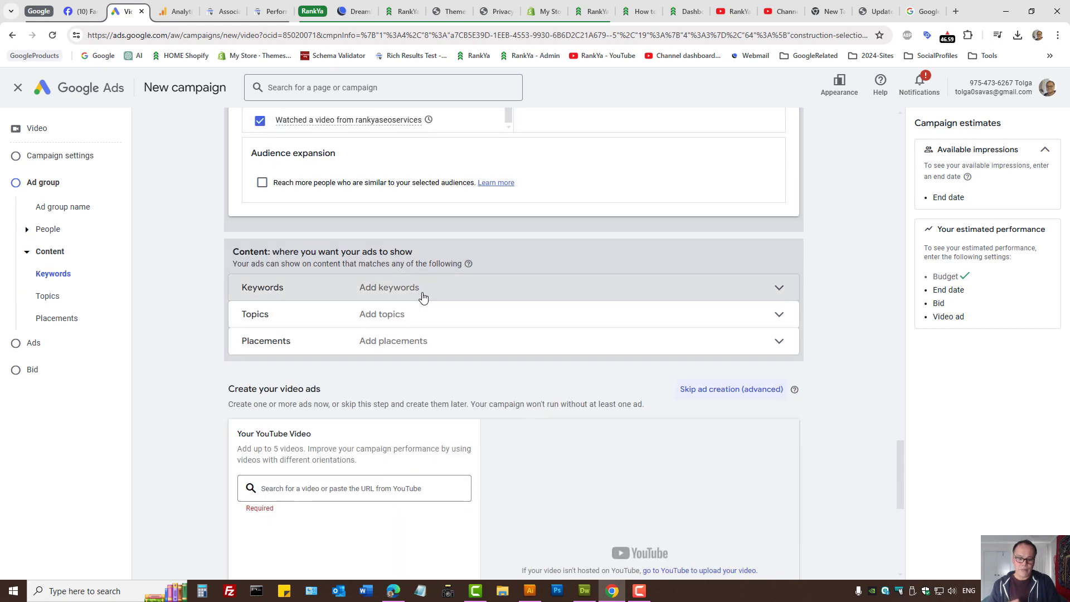
left_click(423, 296)
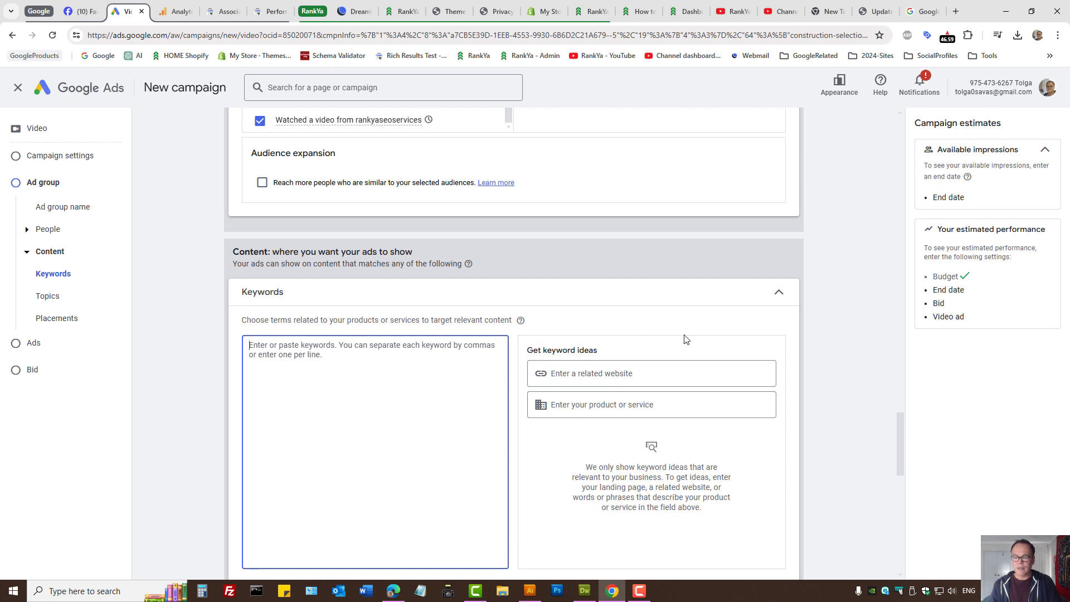
left_click(568, 372)
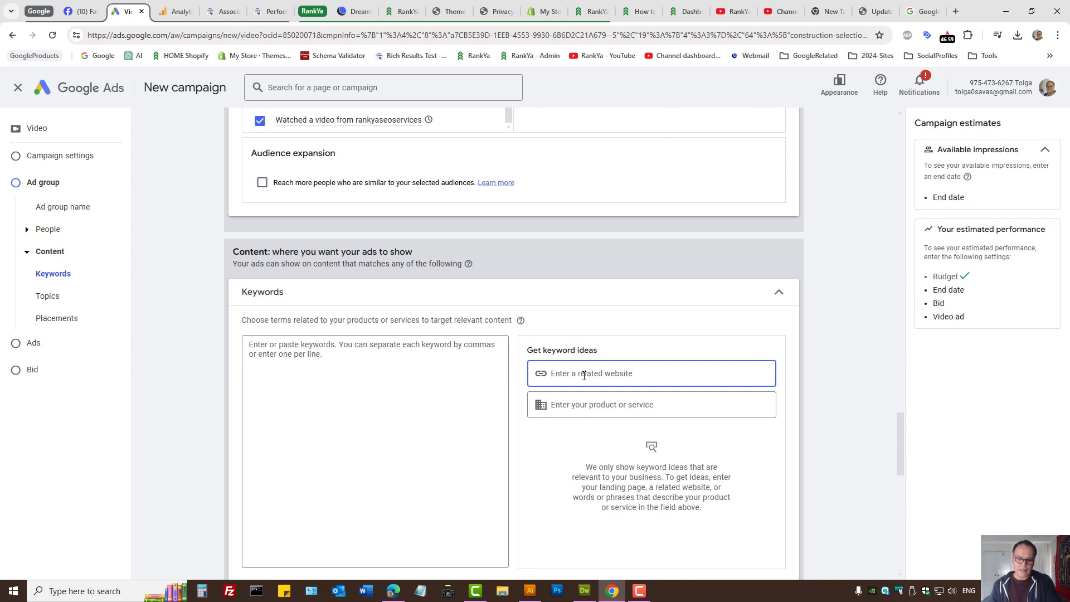
left_click(400, 11)
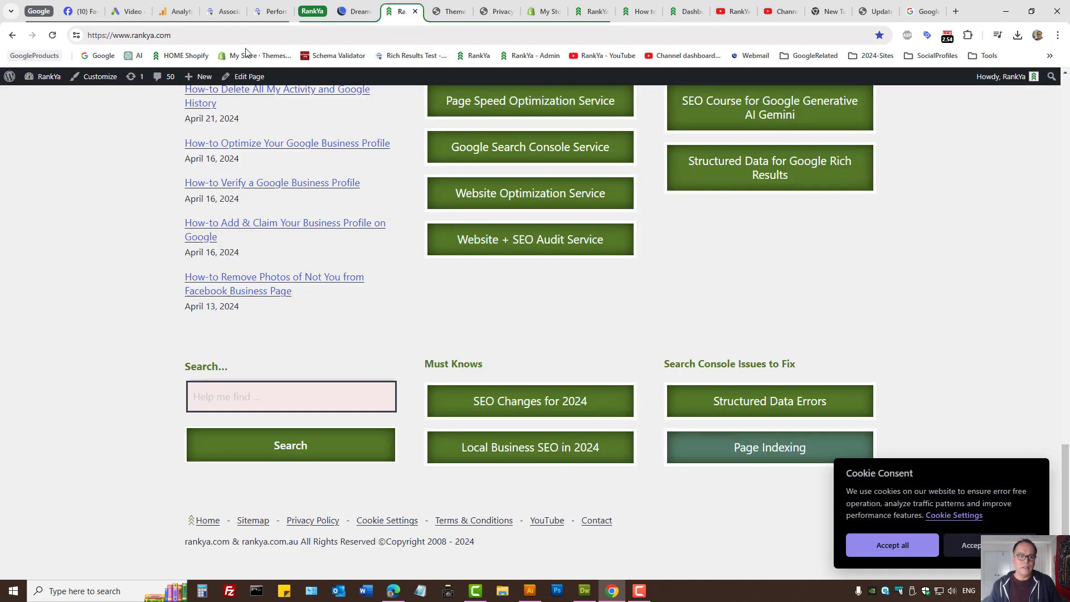
right_click(165, 35)
left_click(189, 150)
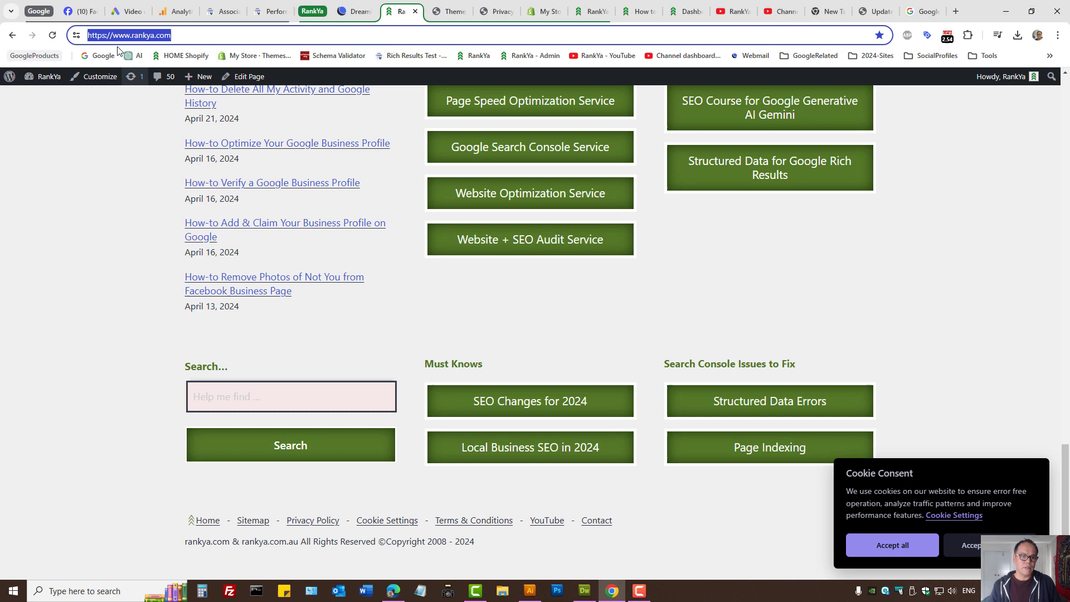
left_click(118, 7)
key("ctrl+v")
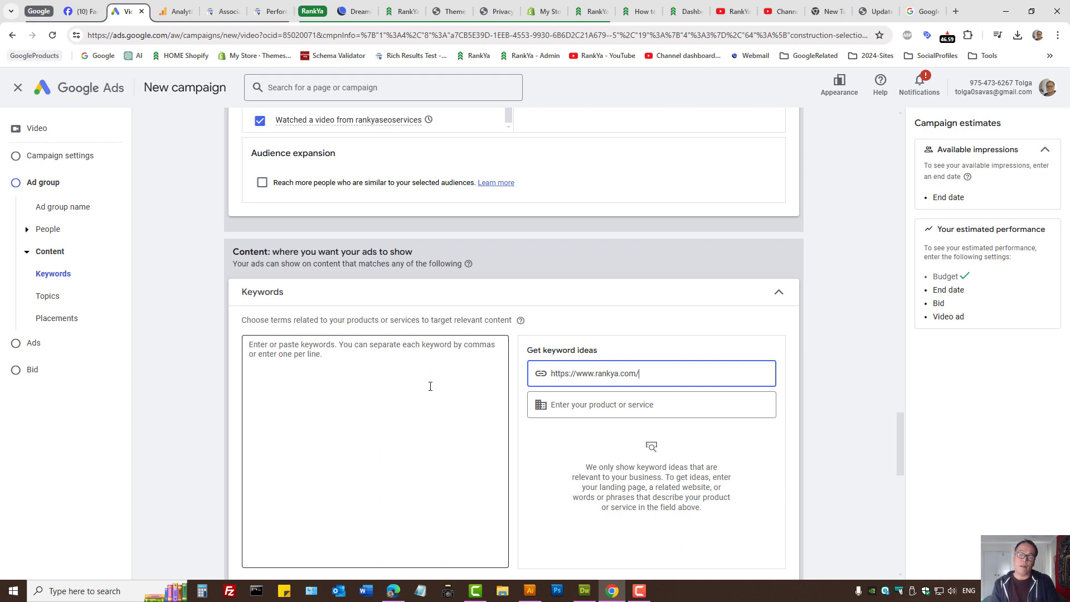
Step: Clear the related website address from the ad group's keyword ideas
key("BackSpace")
key("BackSpace")
key("BackSpace")
key("BackSpace")
key("BackSpace")
key("BackSpace")
key("BackSpace")
key("BackSpace")
key("BackSpace")
key("BackSpace")
key("BackSpace")
key("BackSpace")
key("BackSpace")
key("BackSpace")
key("BackSpace")
key("BackSpace")
key("BackSpace")
key("BackSpace")
key("BackSpace")
key("BackSpace")
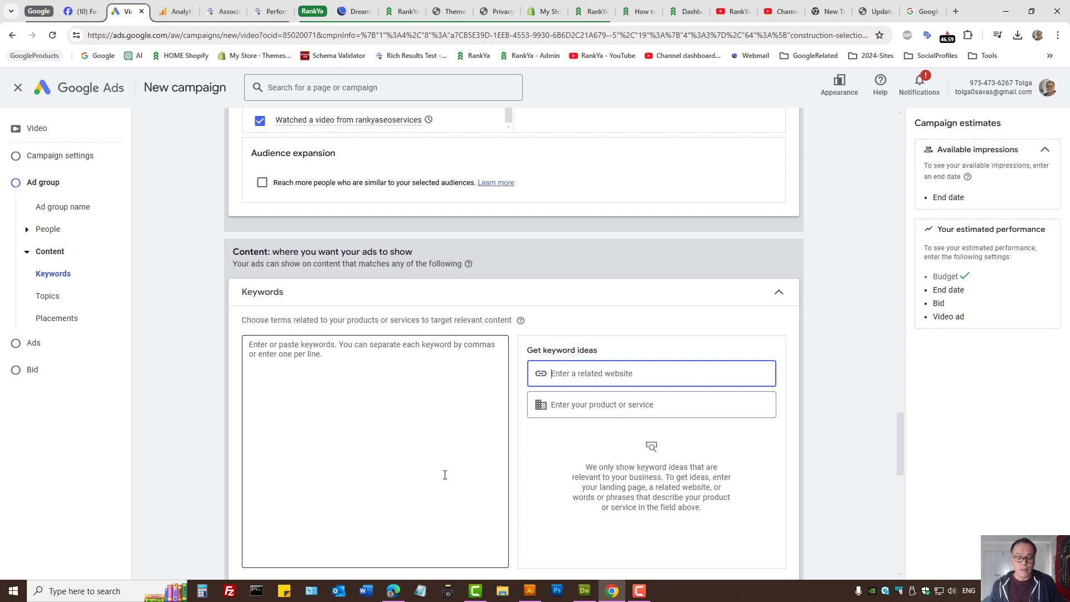
Step: Expand the ad group's topics targeting and view its options
scroll(440, 479, "down", 3)
left_click(403, 419)
scroll(478, 473, "down", 3)
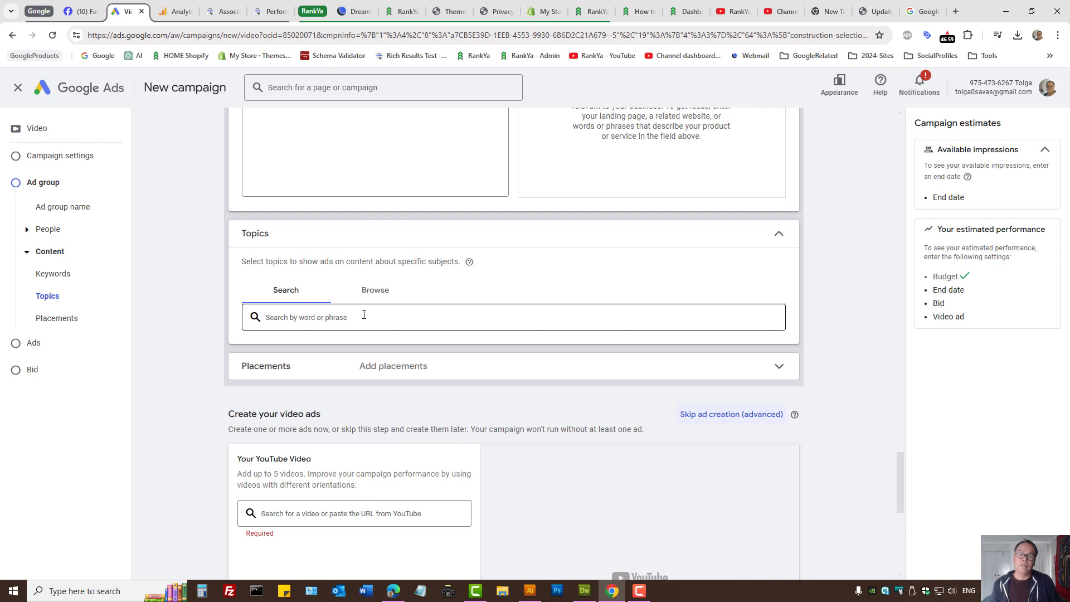
Step: View the ad group's placement targeting options, including the YouTube channels category, and collapse the placements section
left_click(379, 372)
scroll(446, 404, "down", 3)
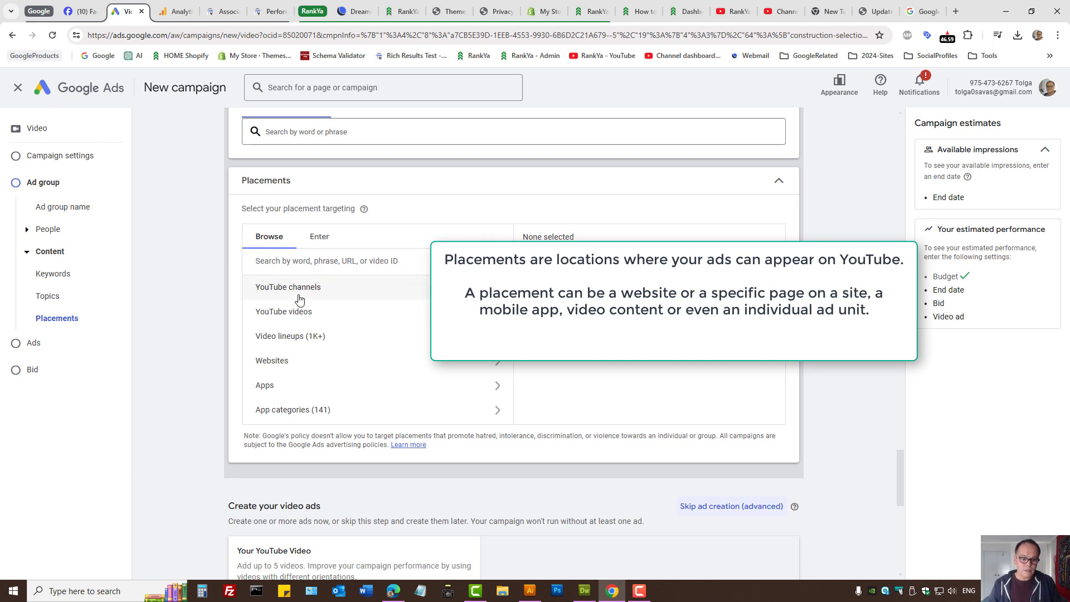
left_click(282, 286)
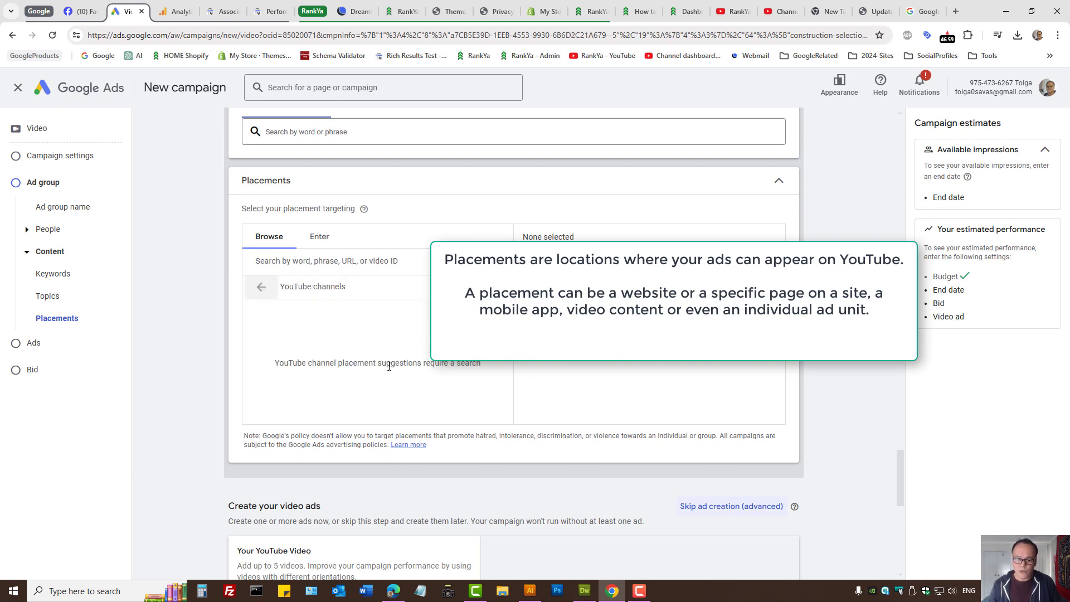
left_click_drag(328, 365, 461, 364)
left_click(492, 365)
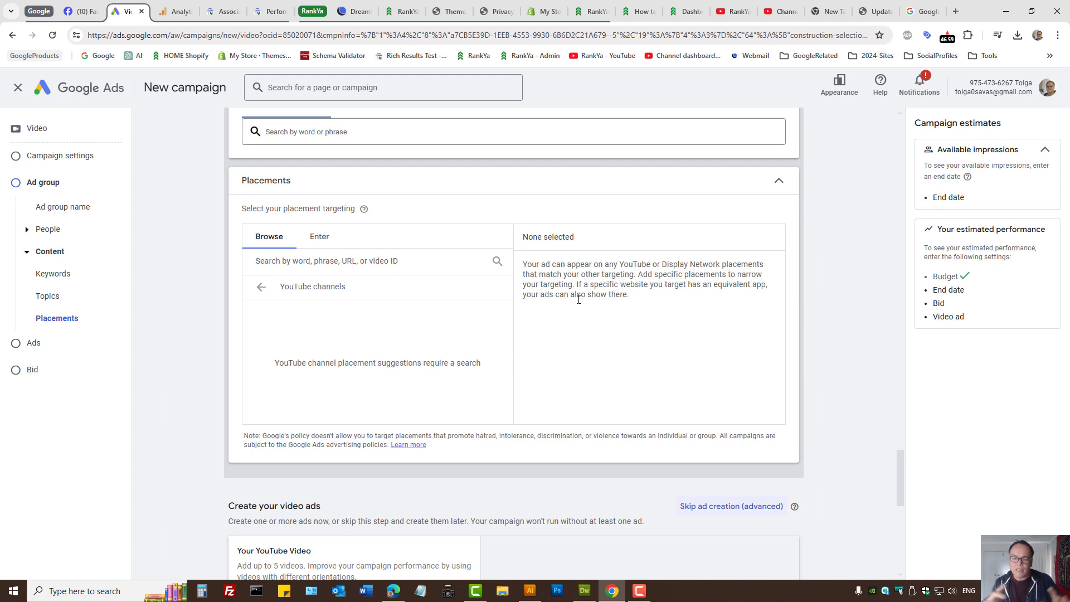
left_click(346, 190)
left_click(348, 191)
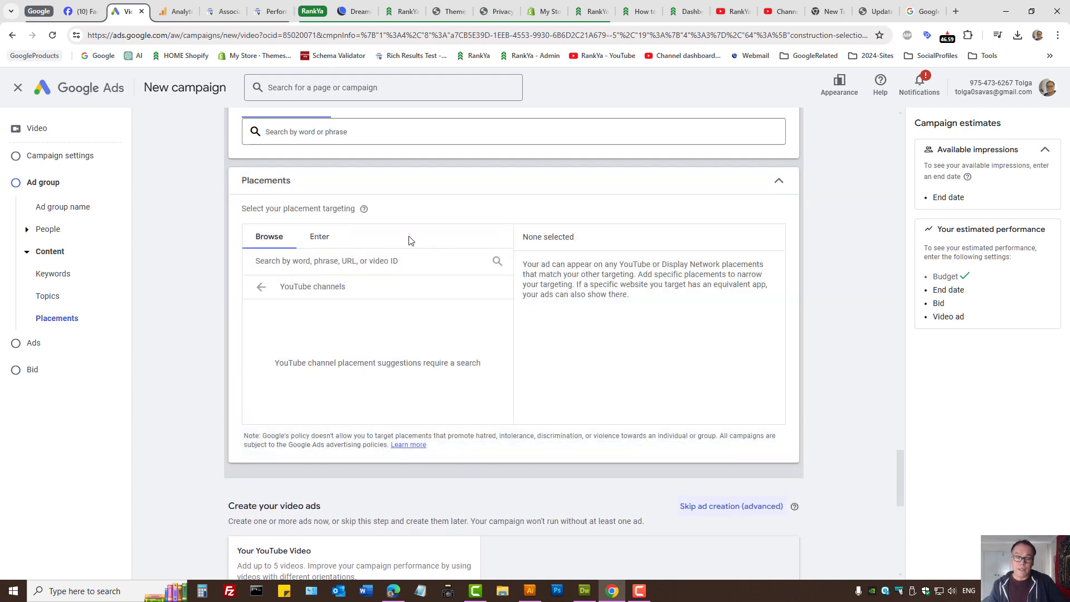
left_click(776, 181)
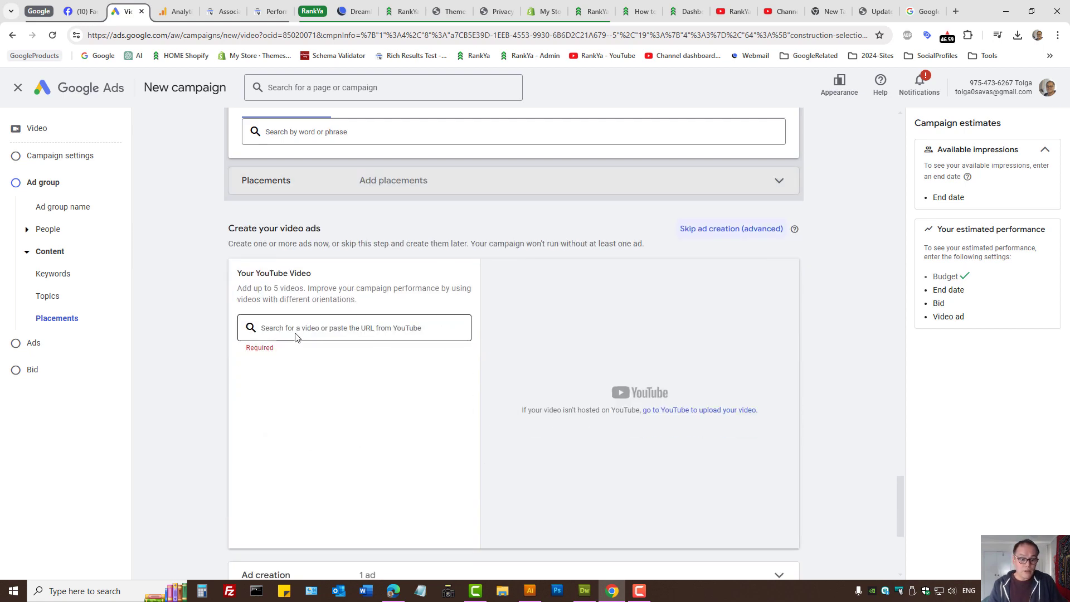
Step: Switch to the RankYa YouTube channel and open the "Google Business Profile Optimization + Local SEO 2024" video's details in YouTube Studio
left_click_drag(260, 273, 376, 277)
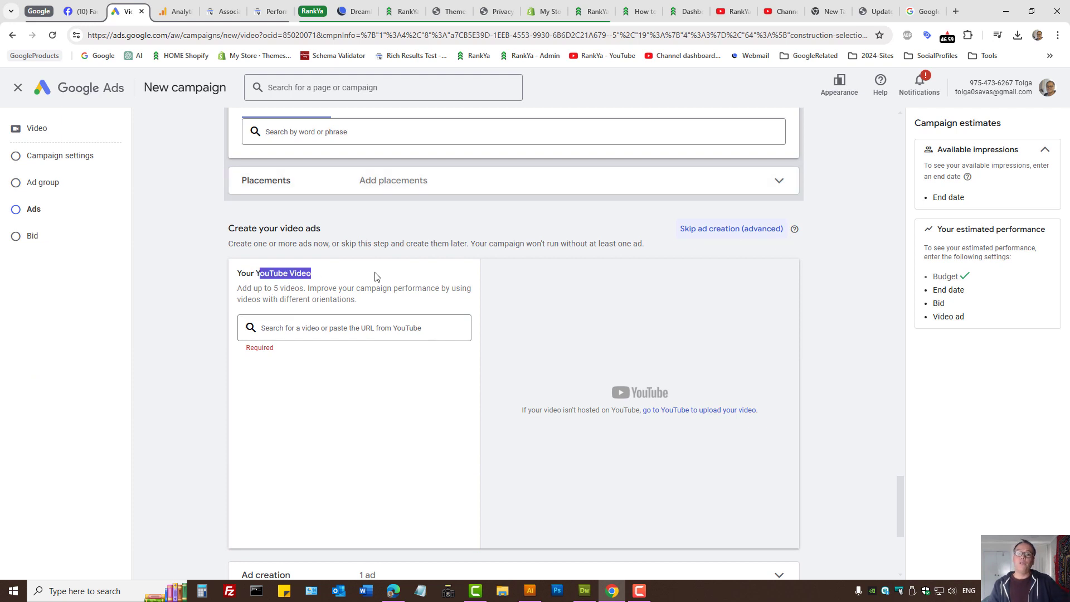
left_click(304, 327)
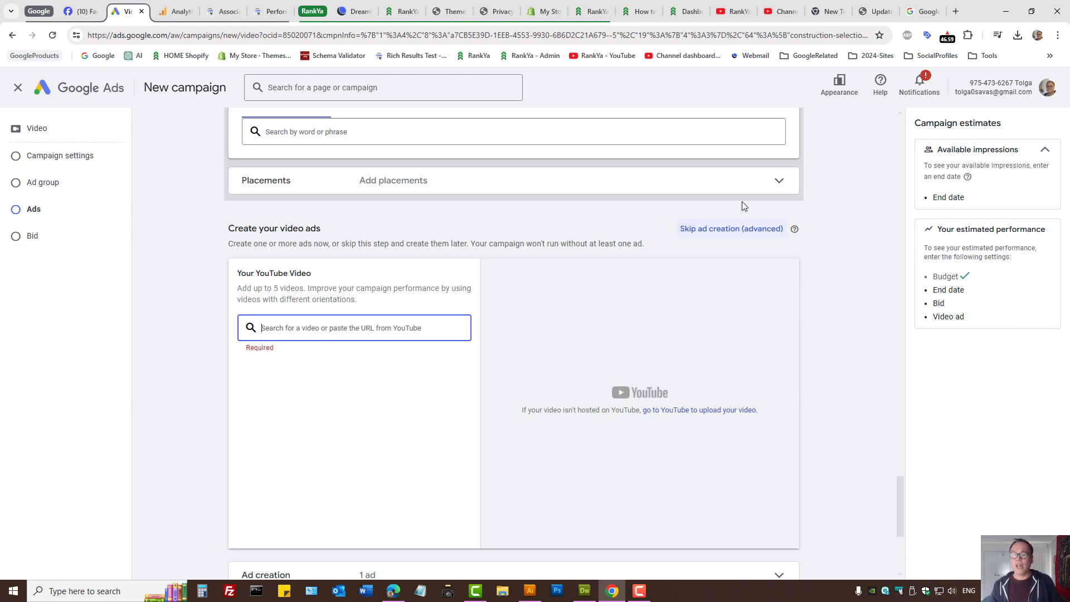
left_click(733, 12)
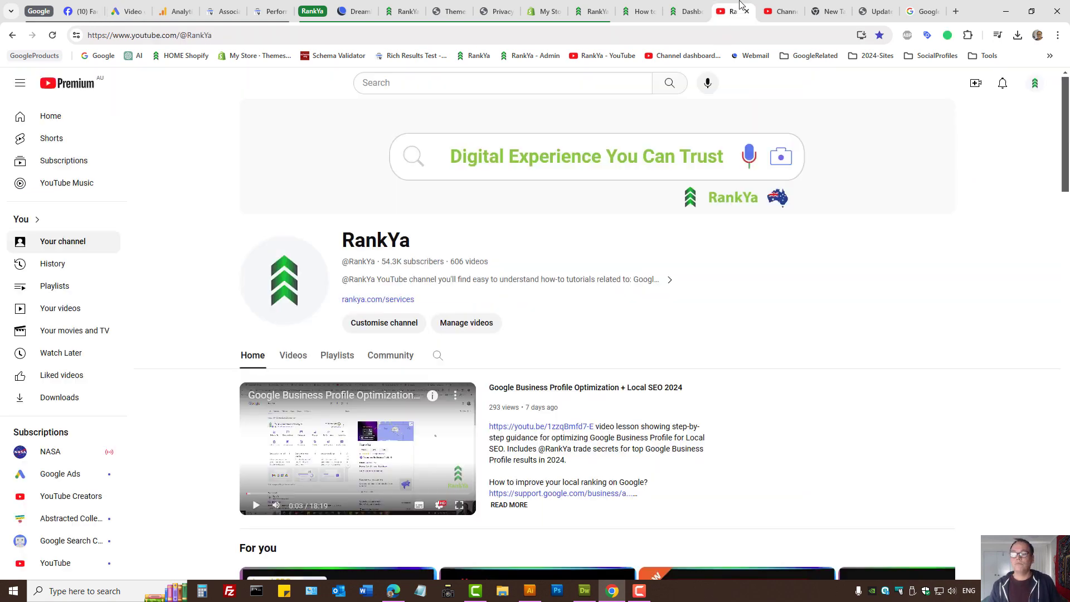
left_click(517, 390)
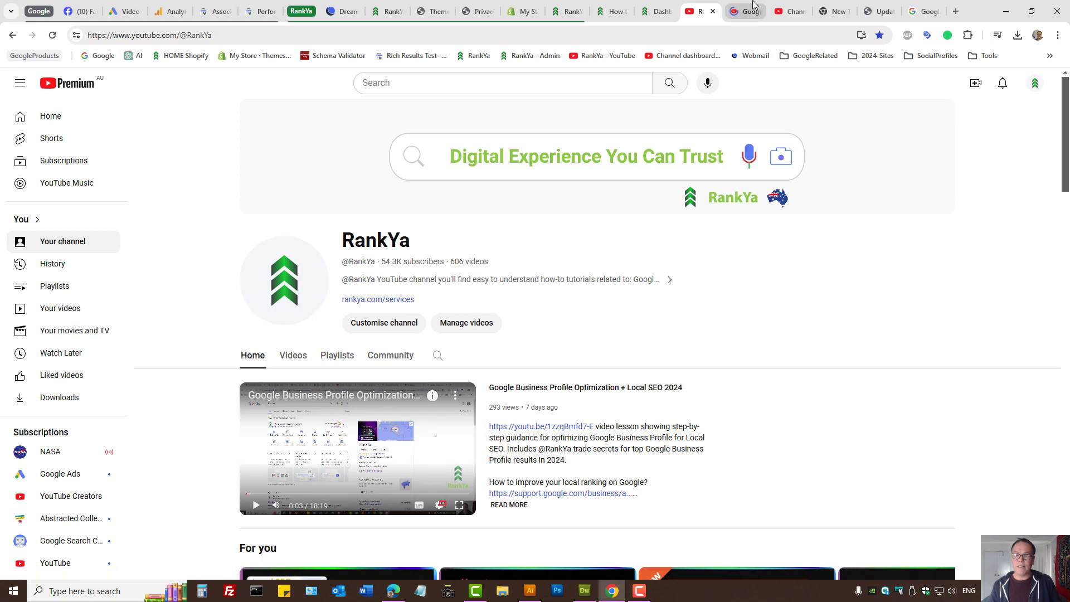
left_click(83, 490)
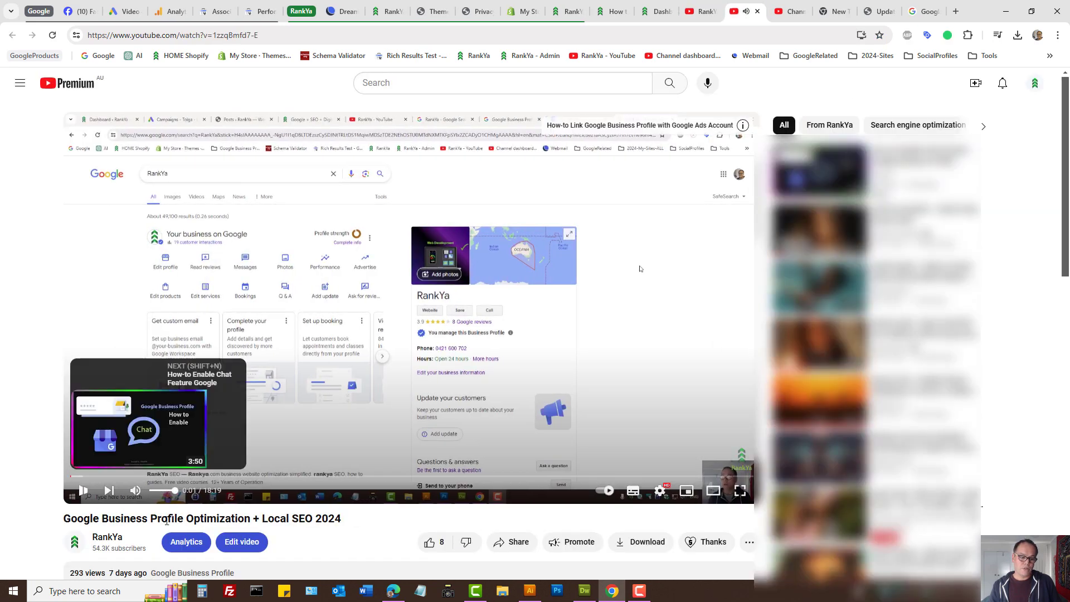
left_click(238, 544)
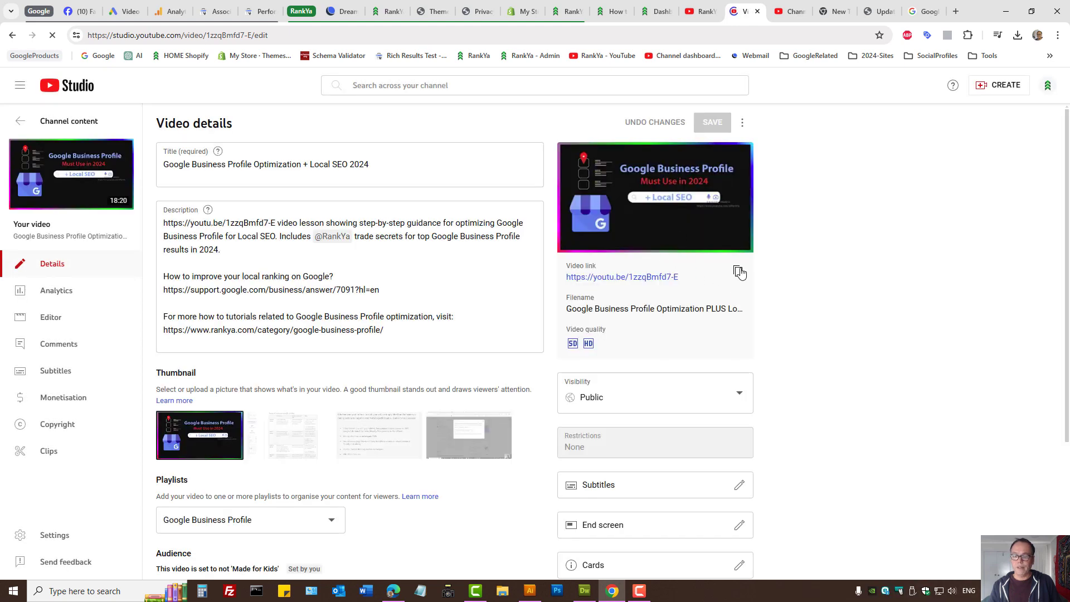
left_click_drag(679, 277, 566, 282)
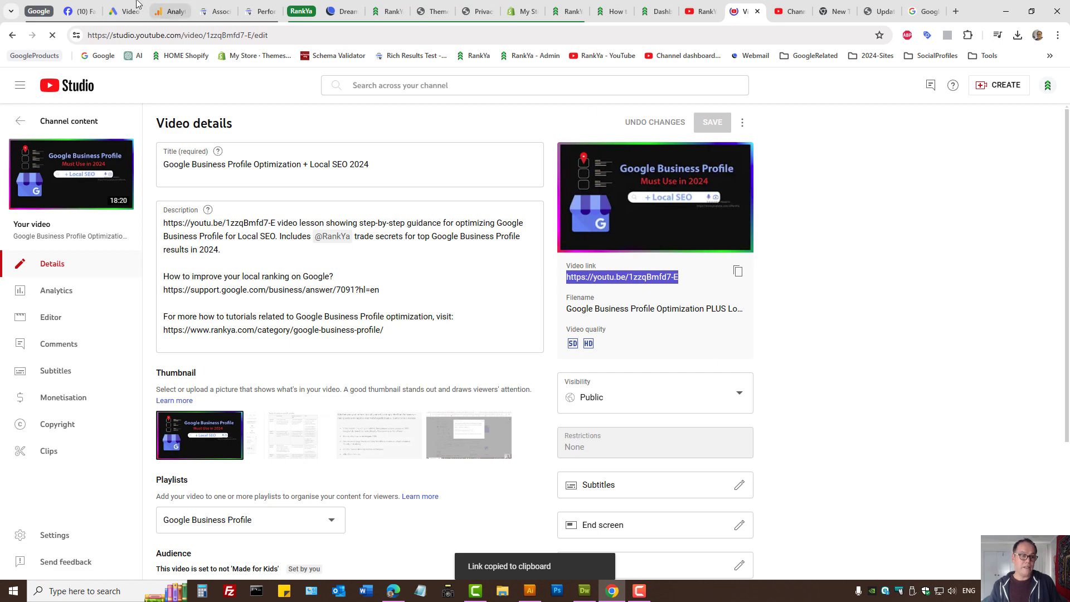
left_click(123, 11)
key("ctrl+v")
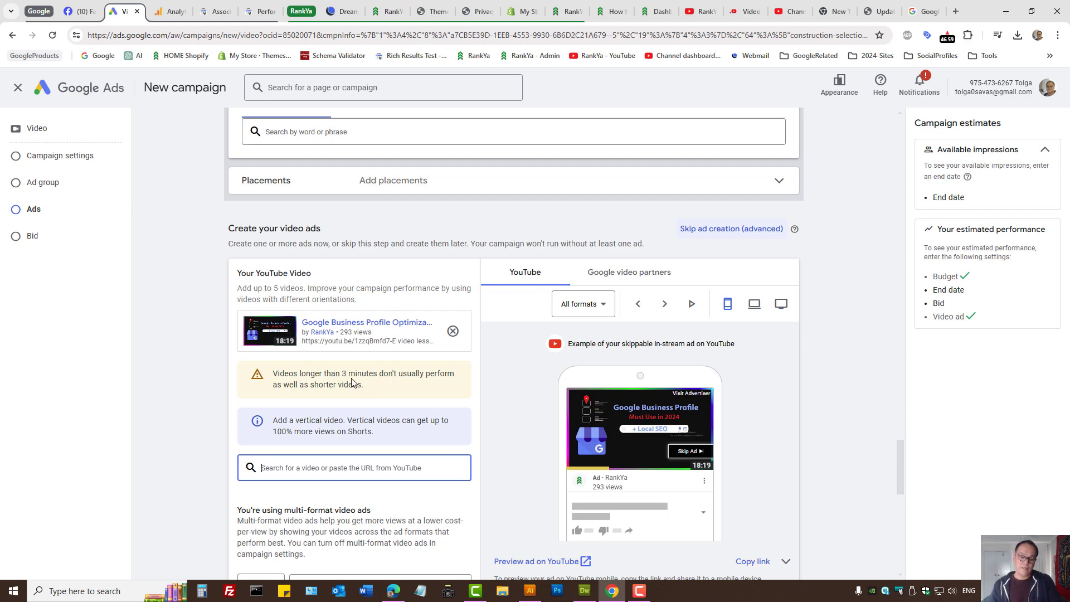
Step: Read the video length advice for the ad and check the RankYa YouTube channel page before returning to the Google Ads campaign
scroll(353, 382, "down", 3)
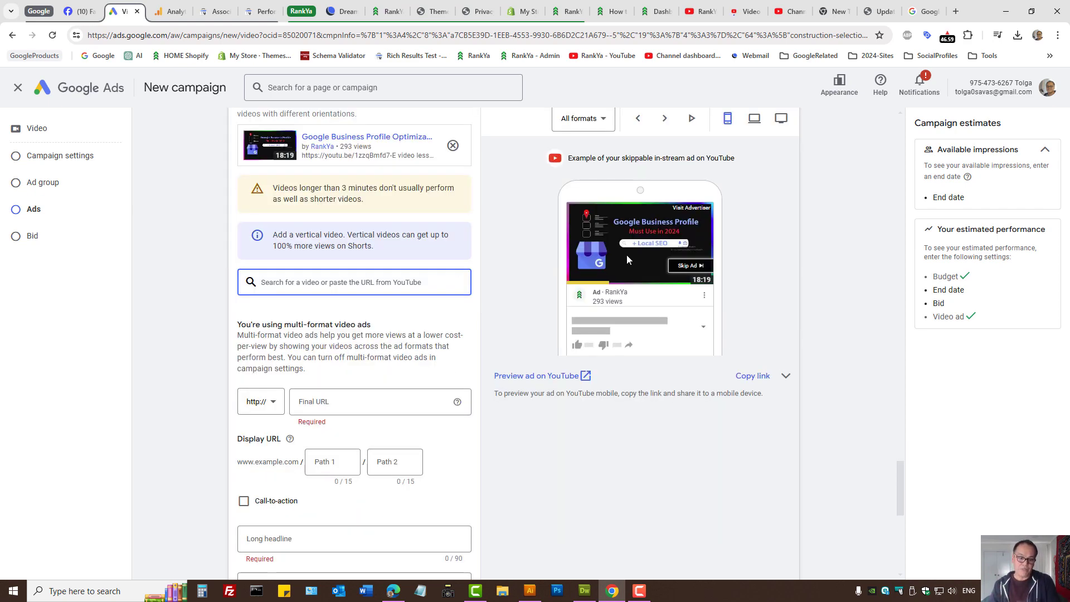
left_click_drag(272, 189, 363, 198)
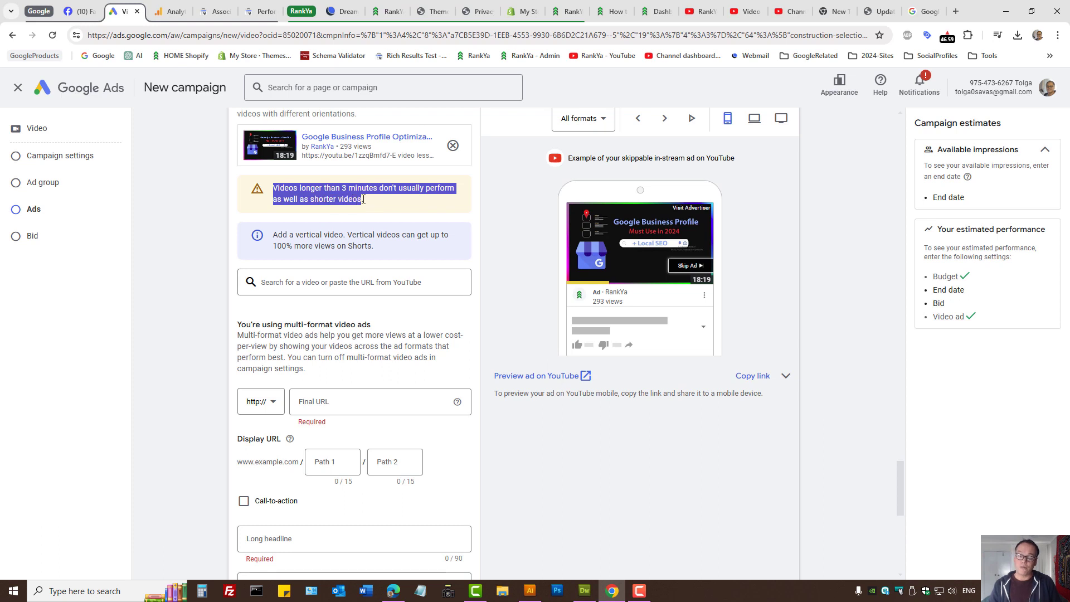
left_click(369, 201)
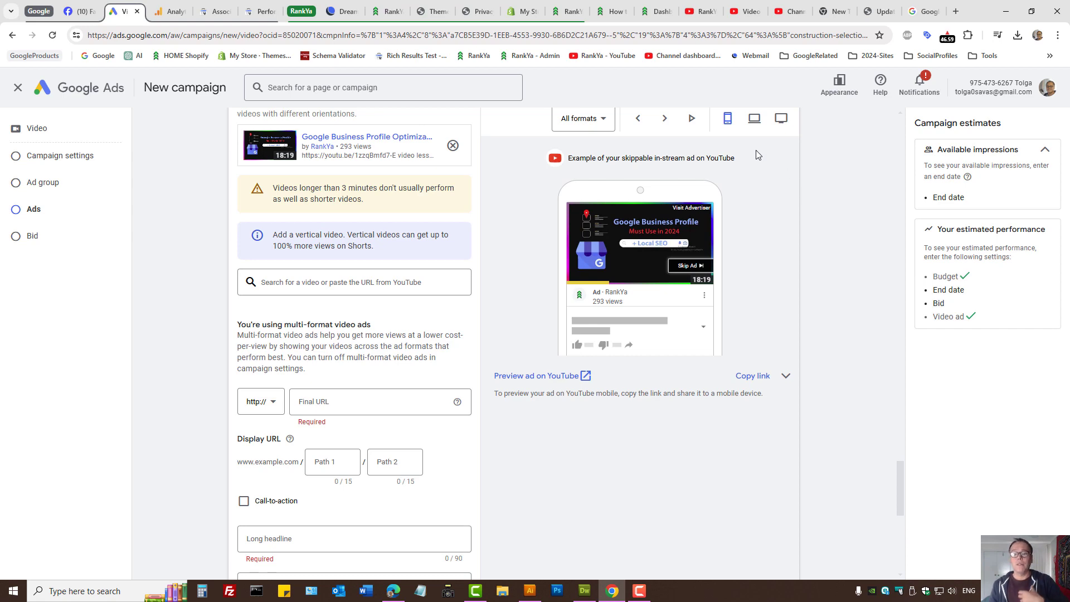
left_click(707, 12)
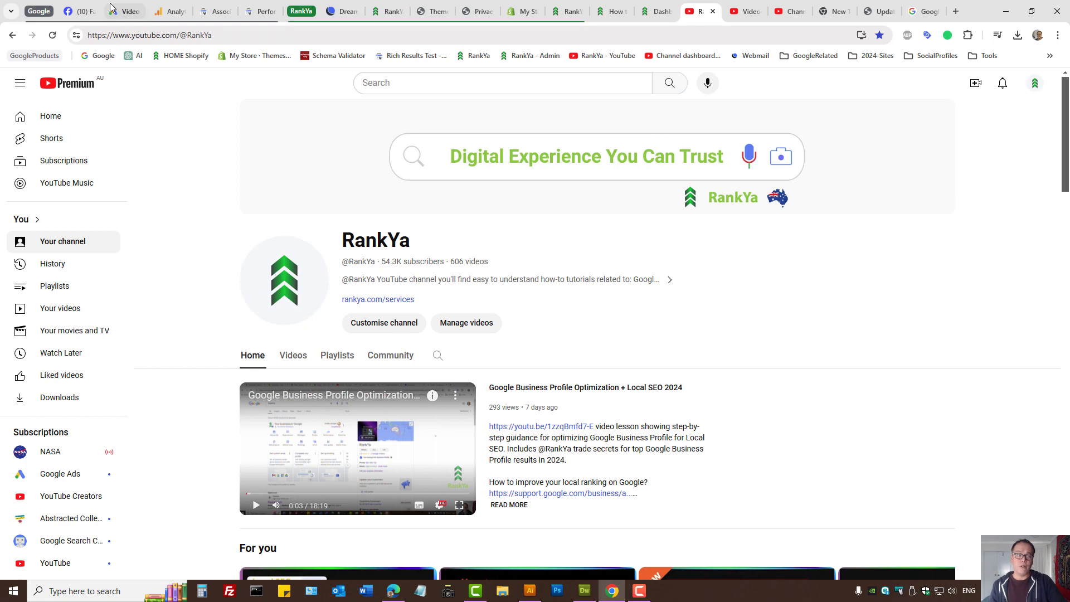
left_click(126, 11)
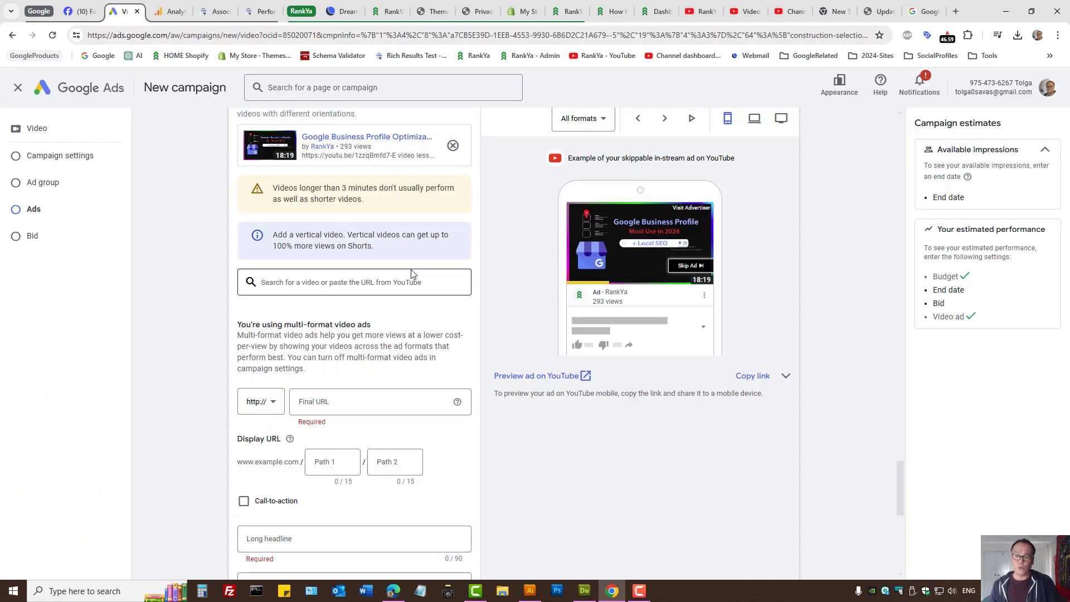
Step: View the multi-format video ad information and the ad's final URL field
scroll(413, 273, "down", 3)
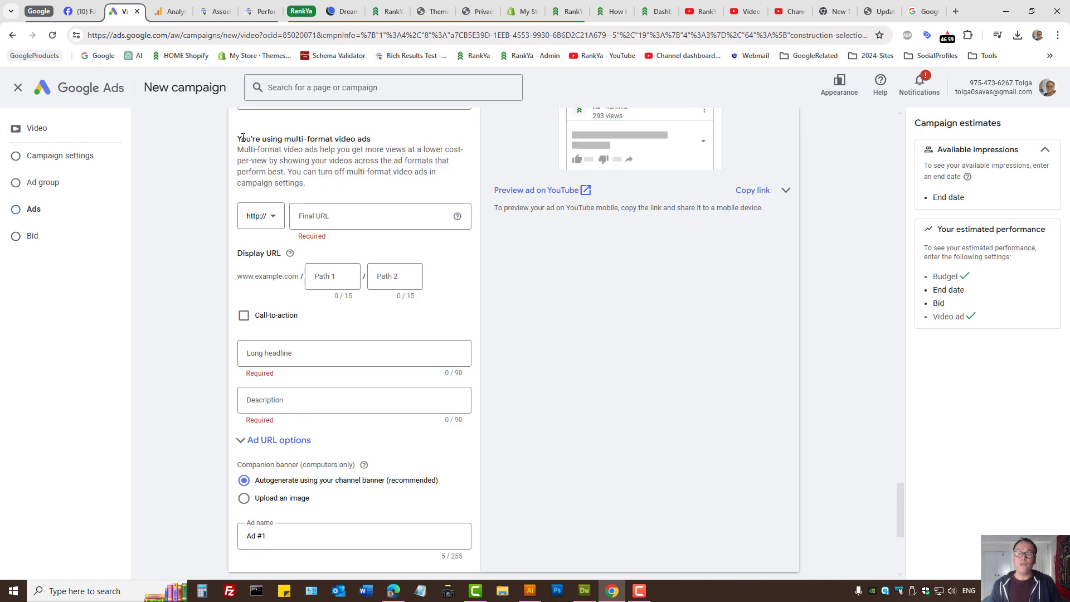
left_click_drag(242, 138, 366, 137)
left_click(310, 222)
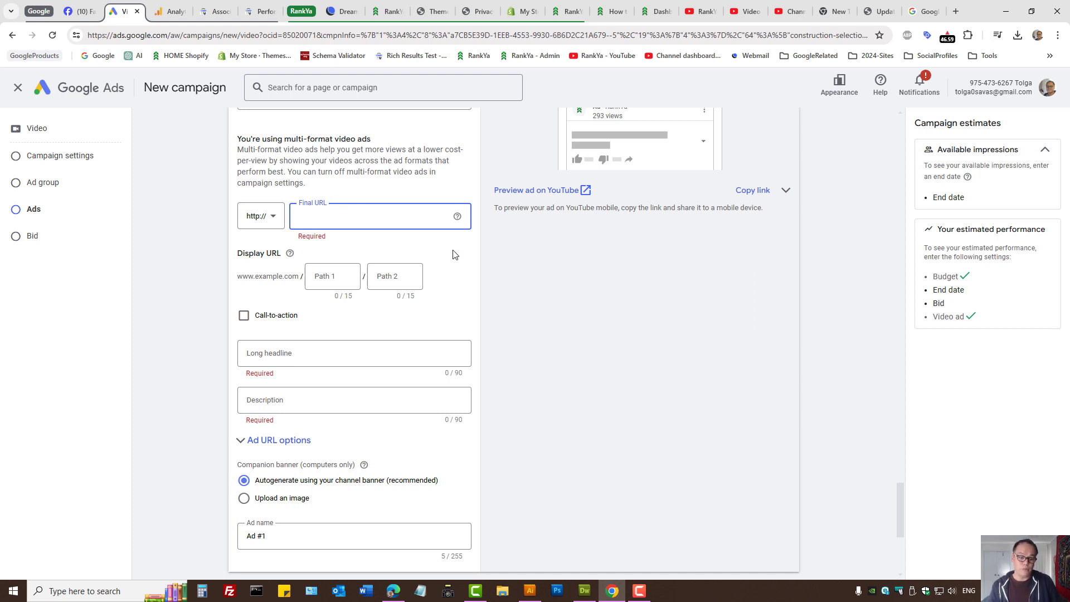
Step: Review the remaining ad fields and examine the ad group's Target CPV bid setting
scroll(453, 251, "down", 3)
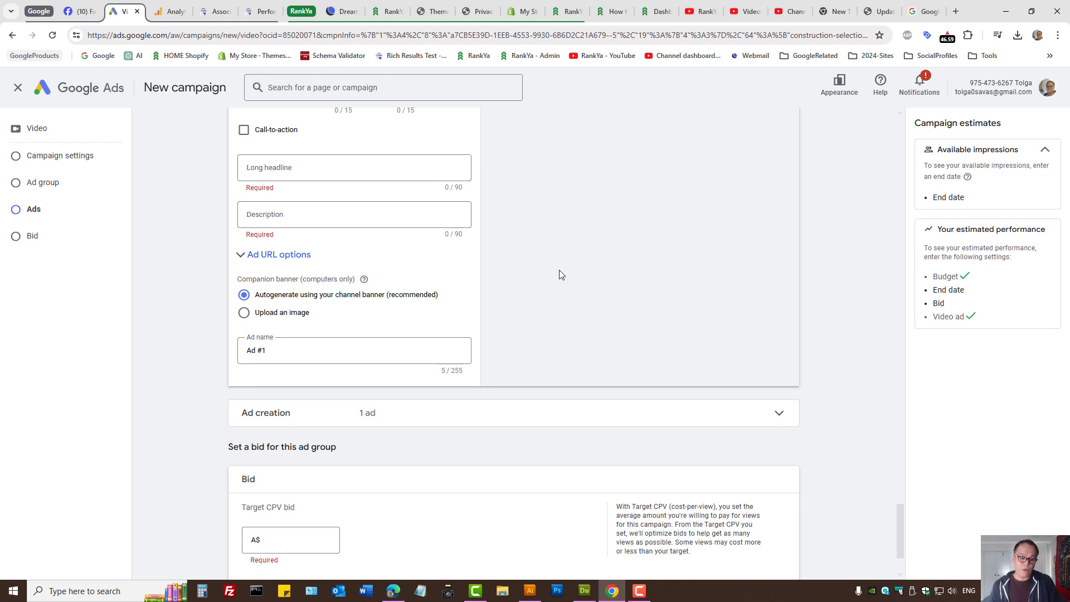
scroll(560, 274, "down", 2)
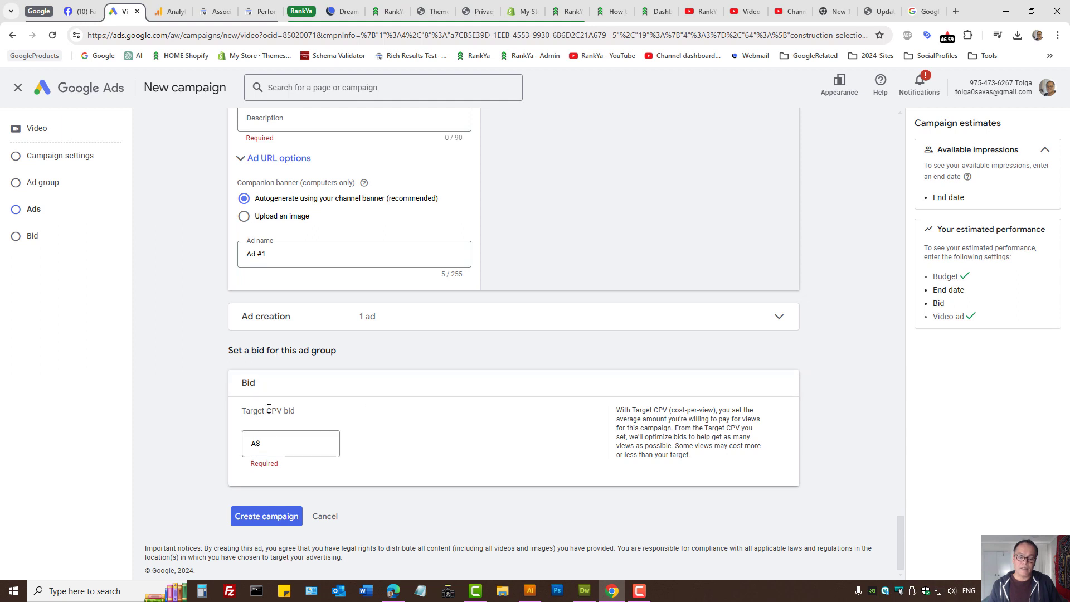
left_click_drag(267, 411, 296, 410)
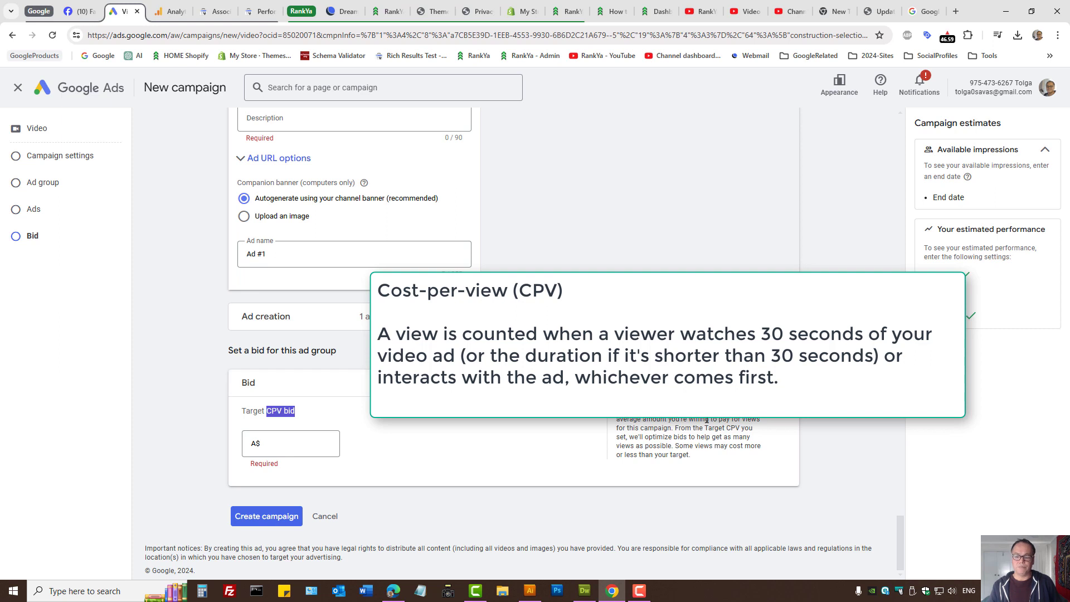
left_click(299, 446)
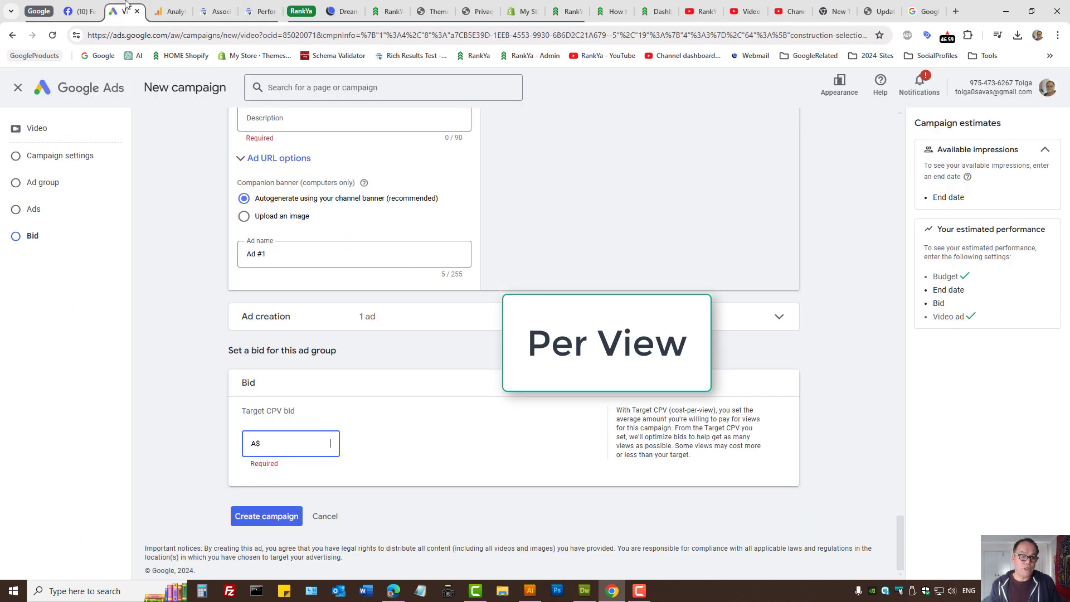
left_click(123, 11)
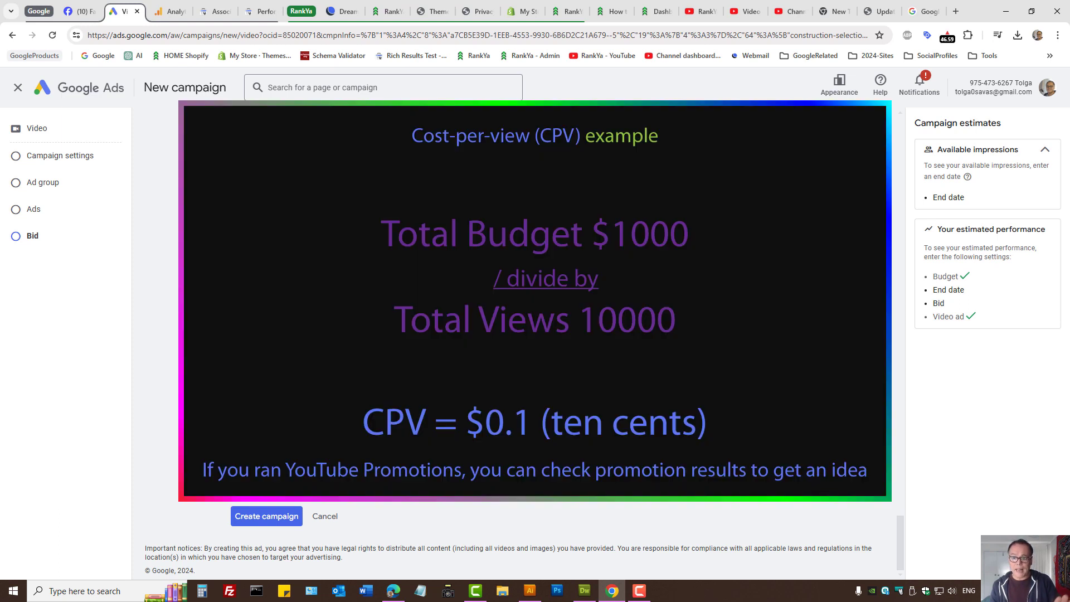
Step: Search the quick help for "Target CPV bid" and close the help results
left_click(880, 84)
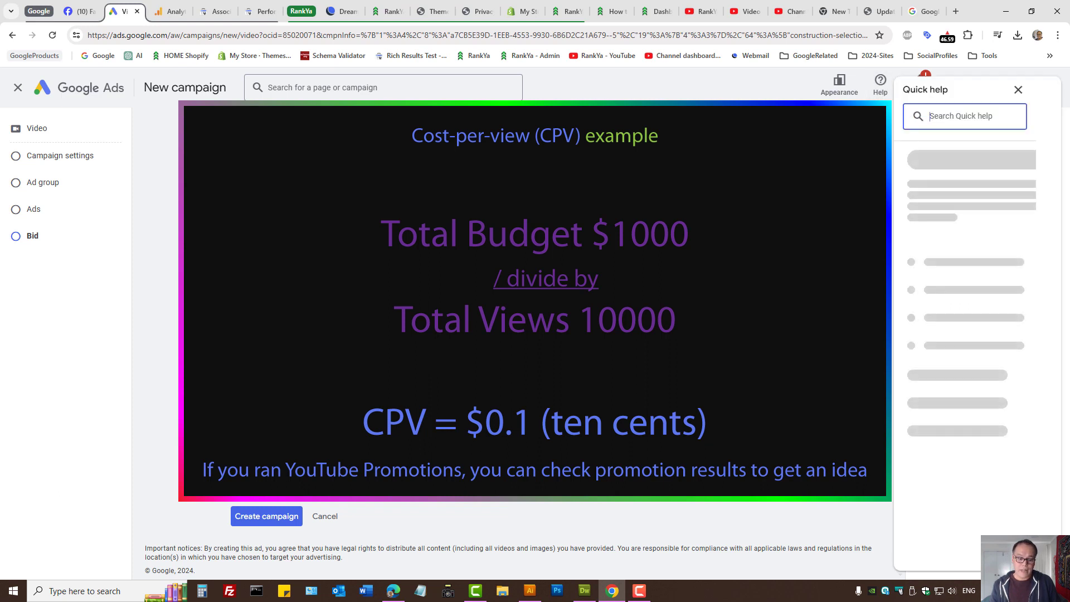
right_click(260, 413)
left_click(707, 216)
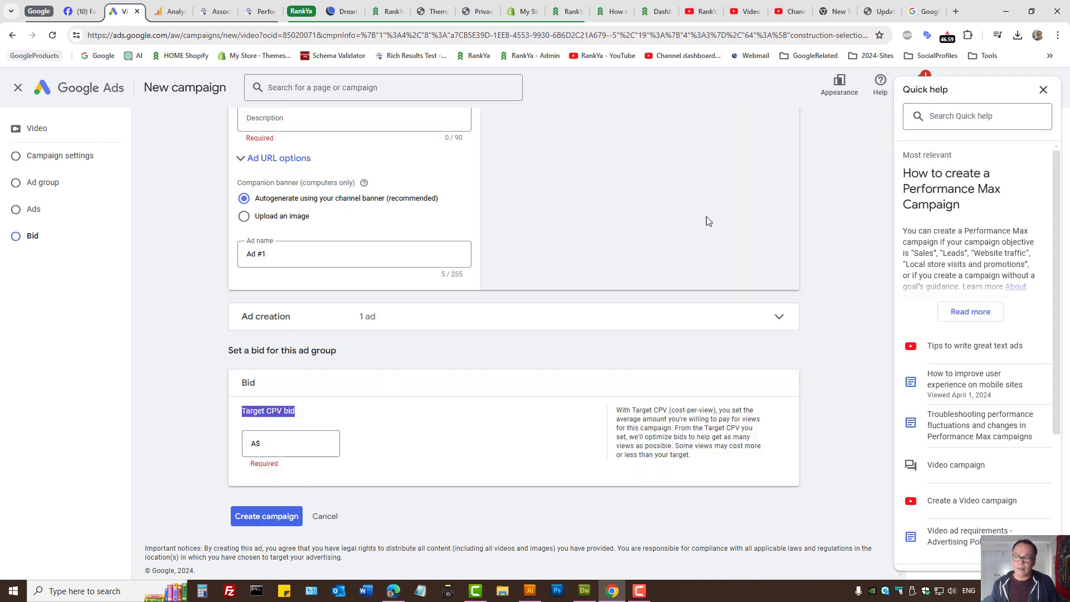
left_click(944, 118)
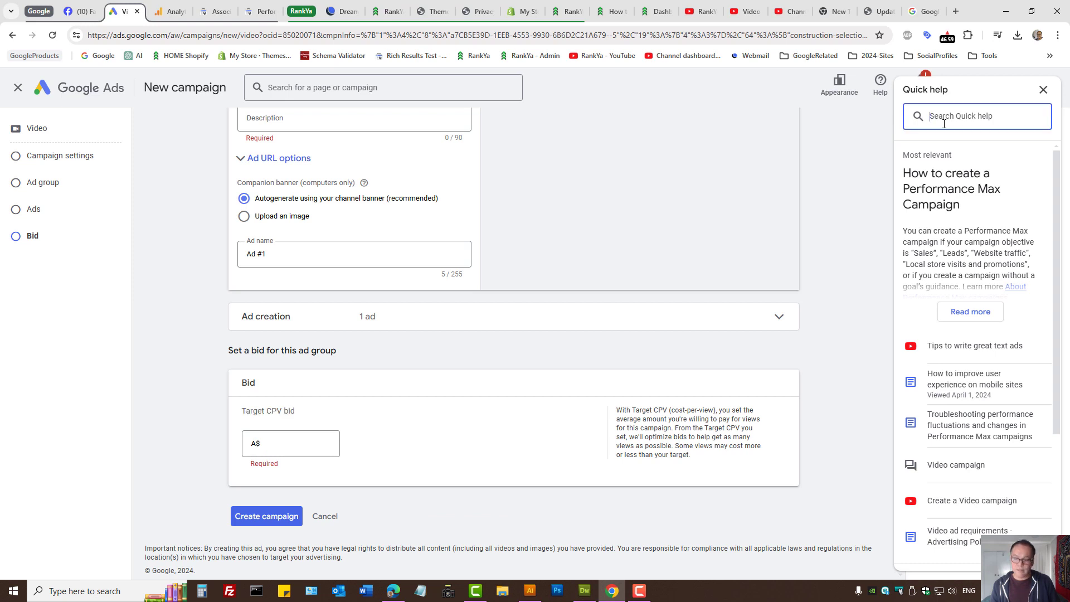
type("Target CPV bid")
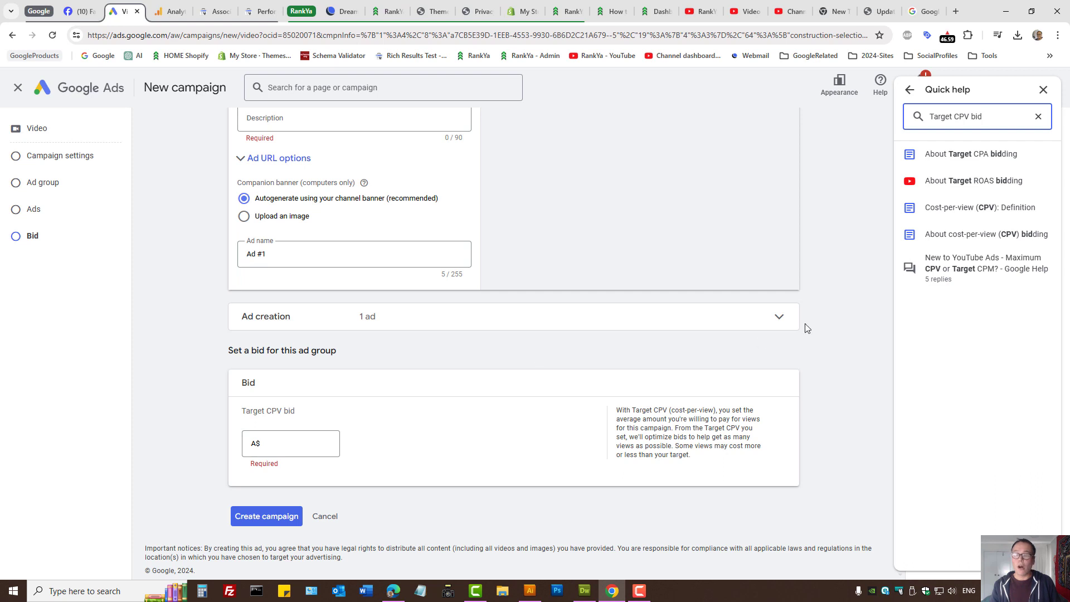
left_click(1043, 90)
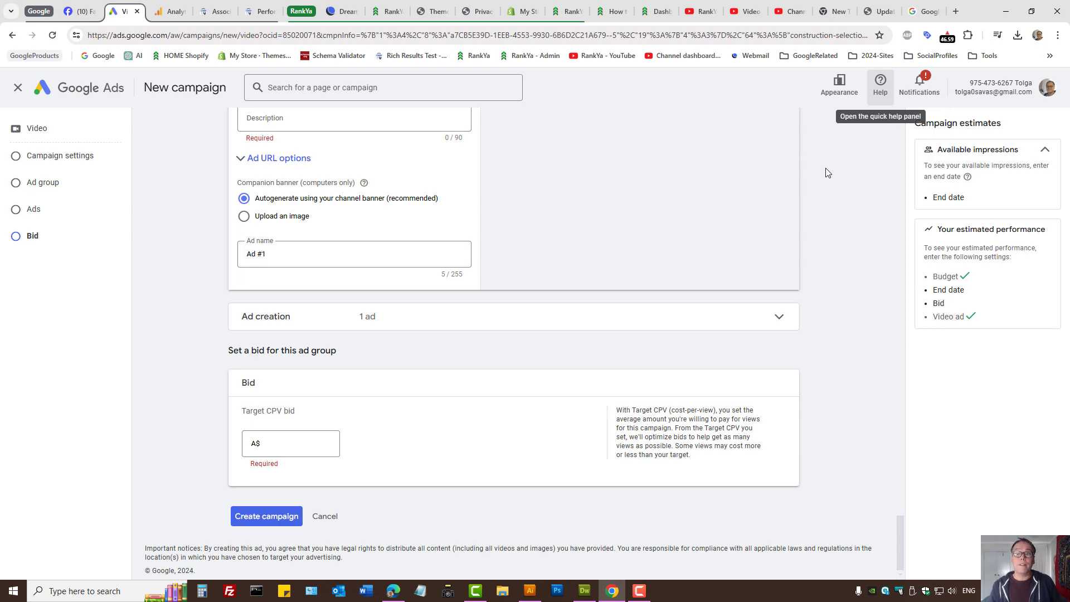
Step: Review the campaign's name, bid strategy, budget and dates, and switch to the RankYa YouTube channel page
scroll(825, 168, "up", 20)
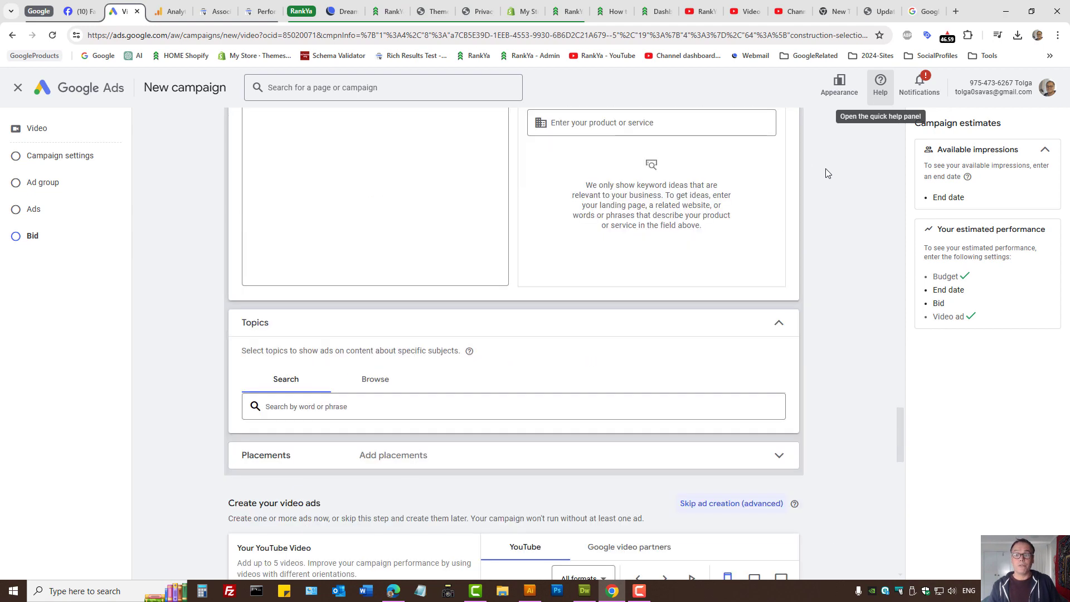
scroll(824, 171, "up", 10)
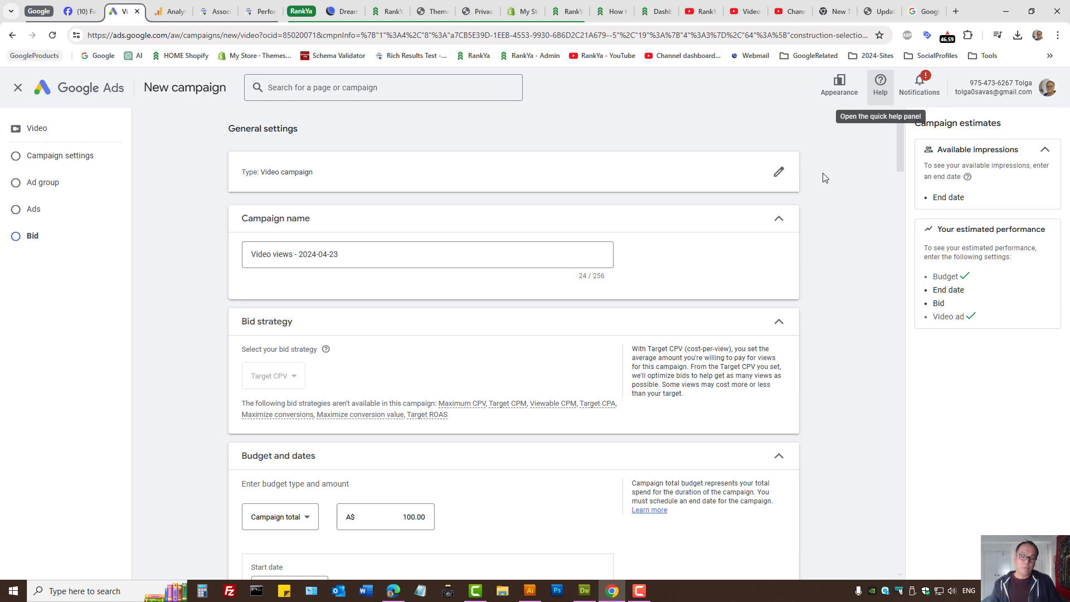
scroll(822, 293, "down", 3)
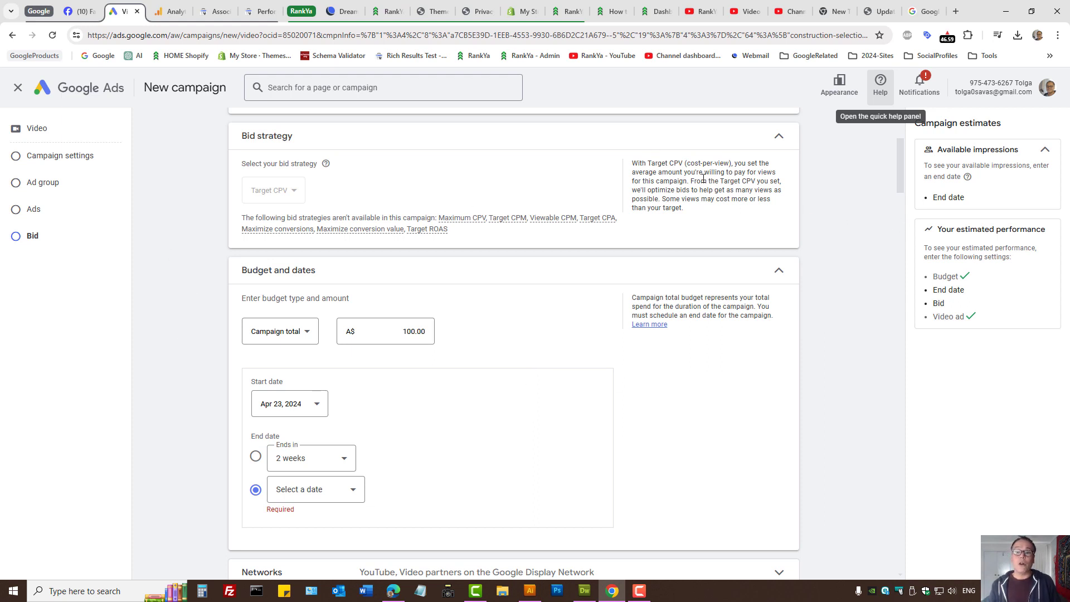
left_click(700, 11)
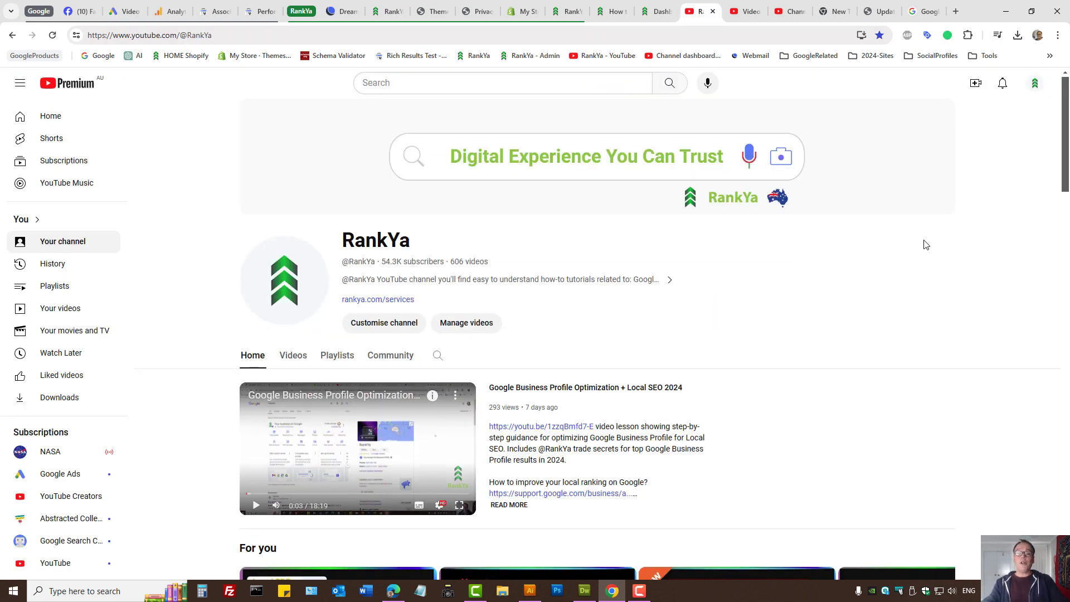